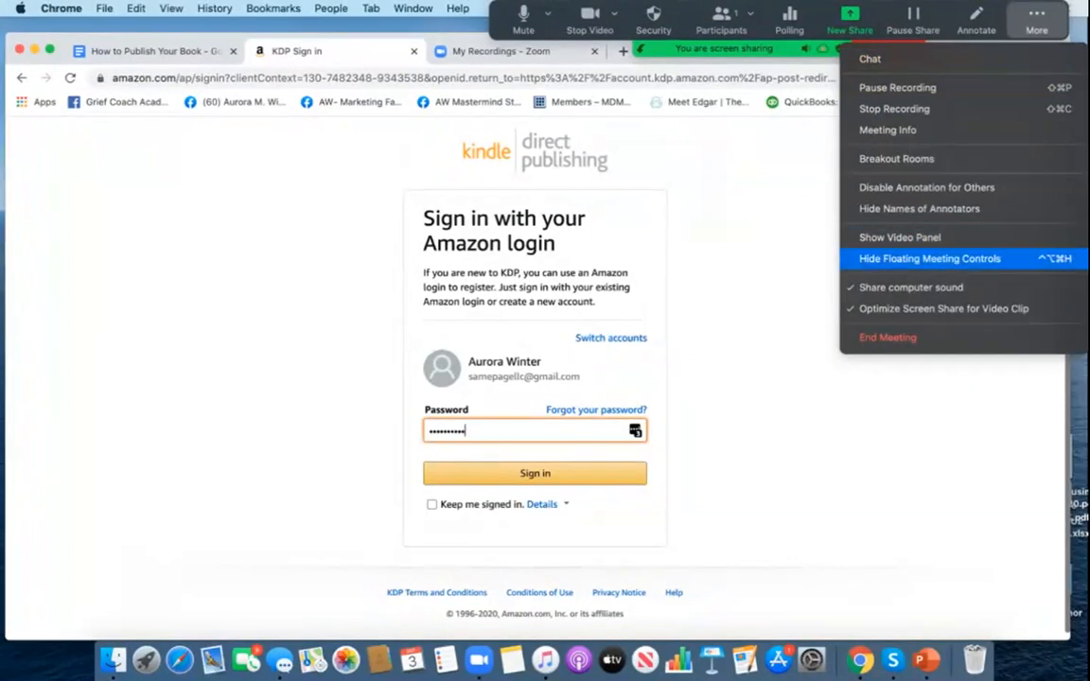
Hide the floating meeting controls and move the browser window slightly up so the sign-in page is unobstructed
{"action": "left_click", "coordinate": [547, 14]}
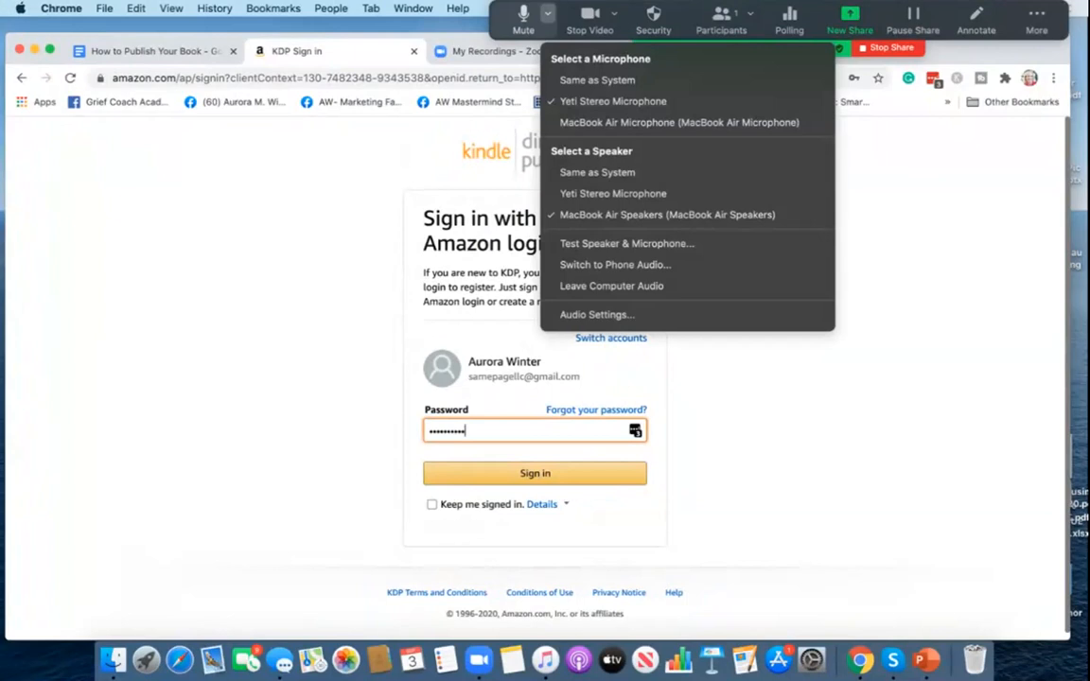
{"action": "left_click", "coordinate": [1038, 17]}
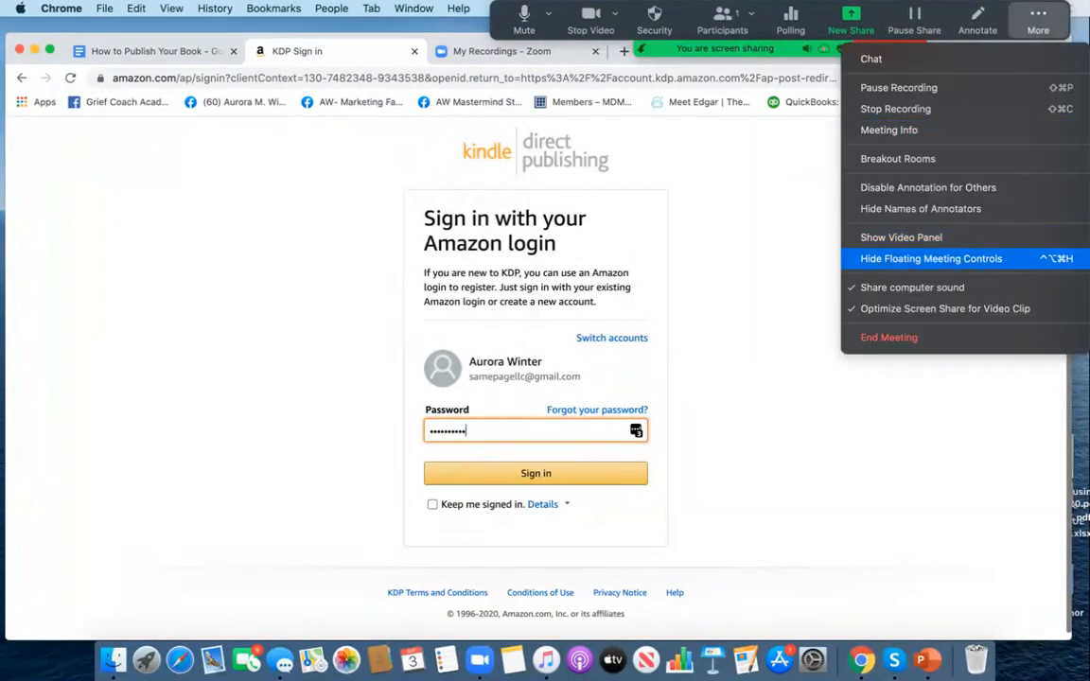
{"action": "left_click", "coordinate": [931, 258]}
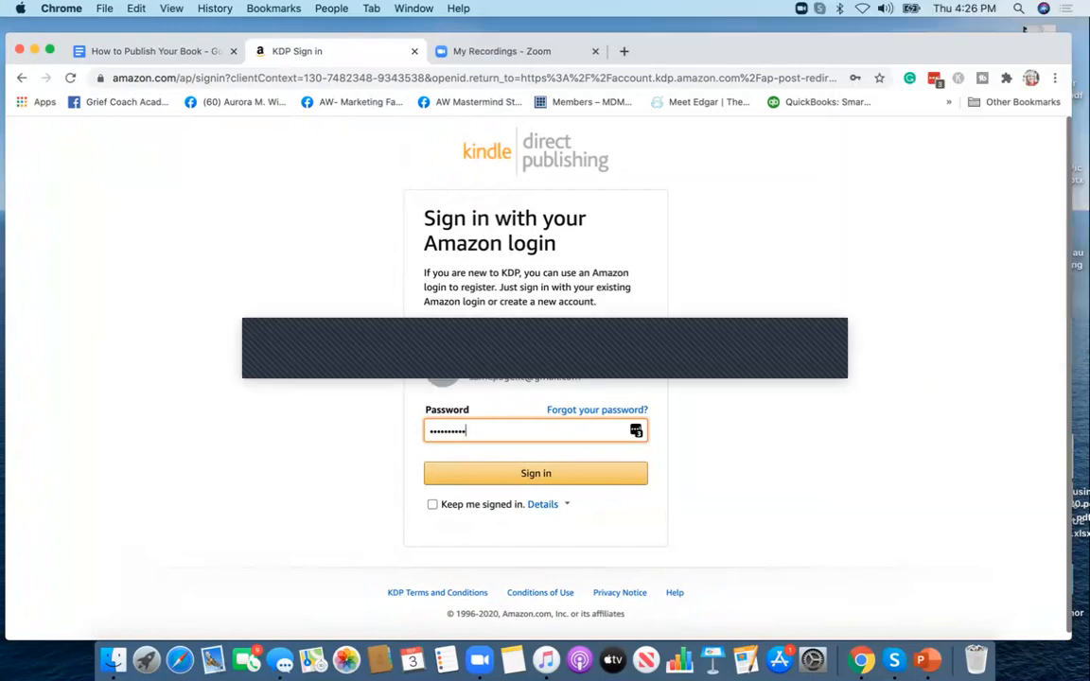
{"action": "left_click_drag", "start_coordinate": [813, 51], "coordinate": [821, 36]}
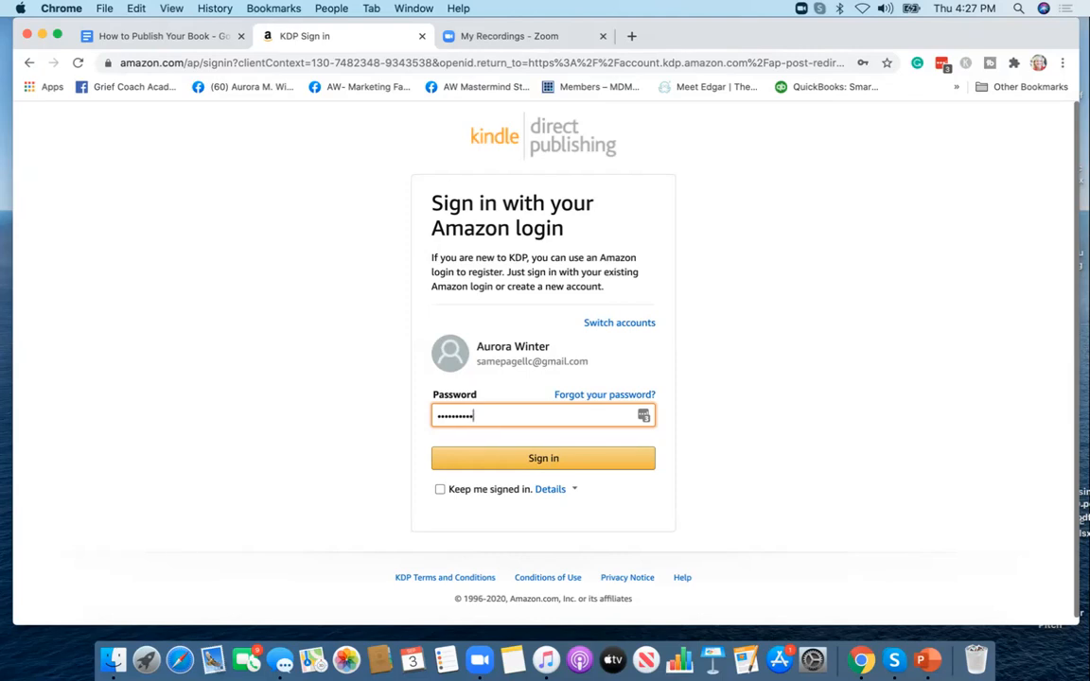
Submit the Amazon account password to sign in and pause the meeting recording at the two-step verification page
{"action": "key", "text": "Return"}
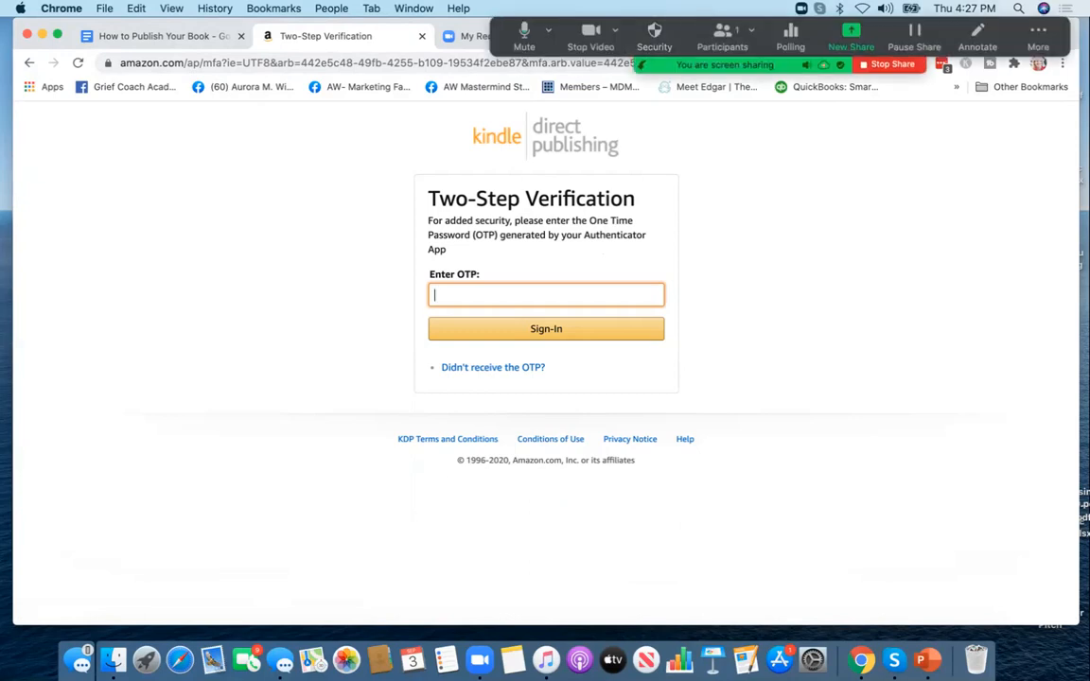
{"action": "left_click", "coordinate": [1037, 36]}
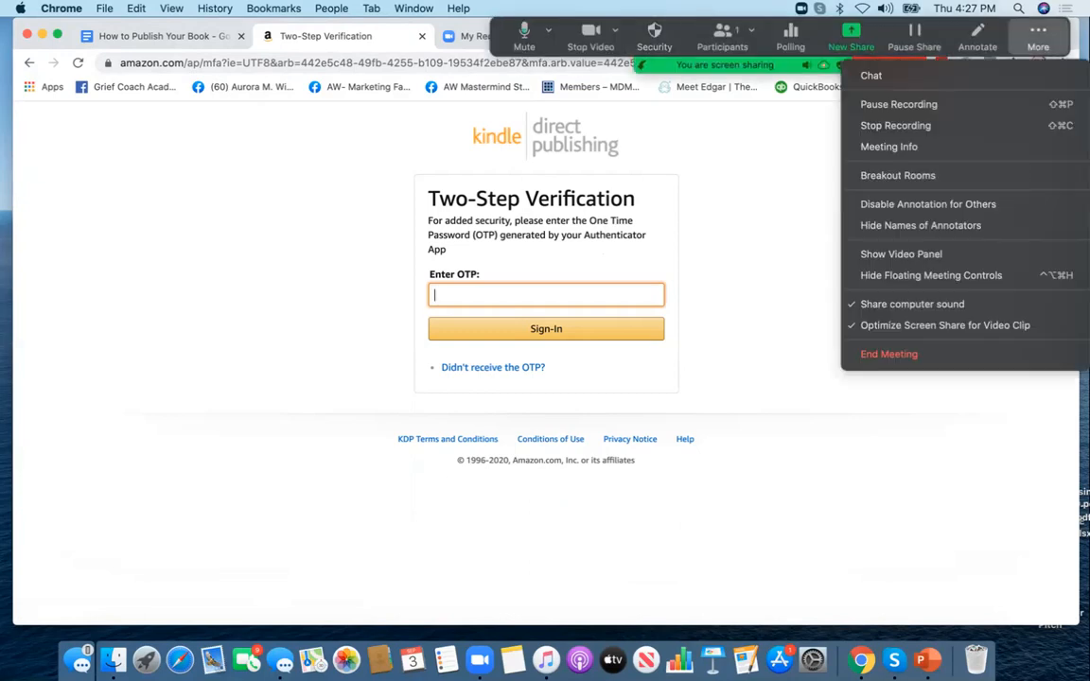
{"action": "left_click", "coordinate": [899, 104]}
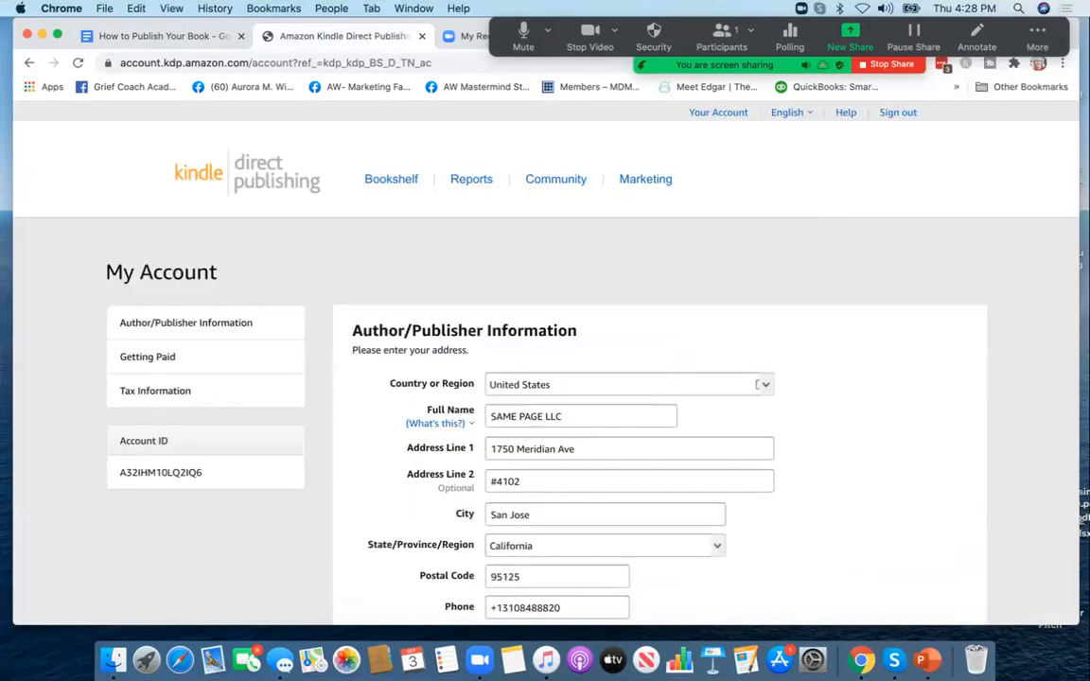
Hide the floating meeting controls over the My Account page
{"action": "left_click", "coordinate": [1038, 35]}
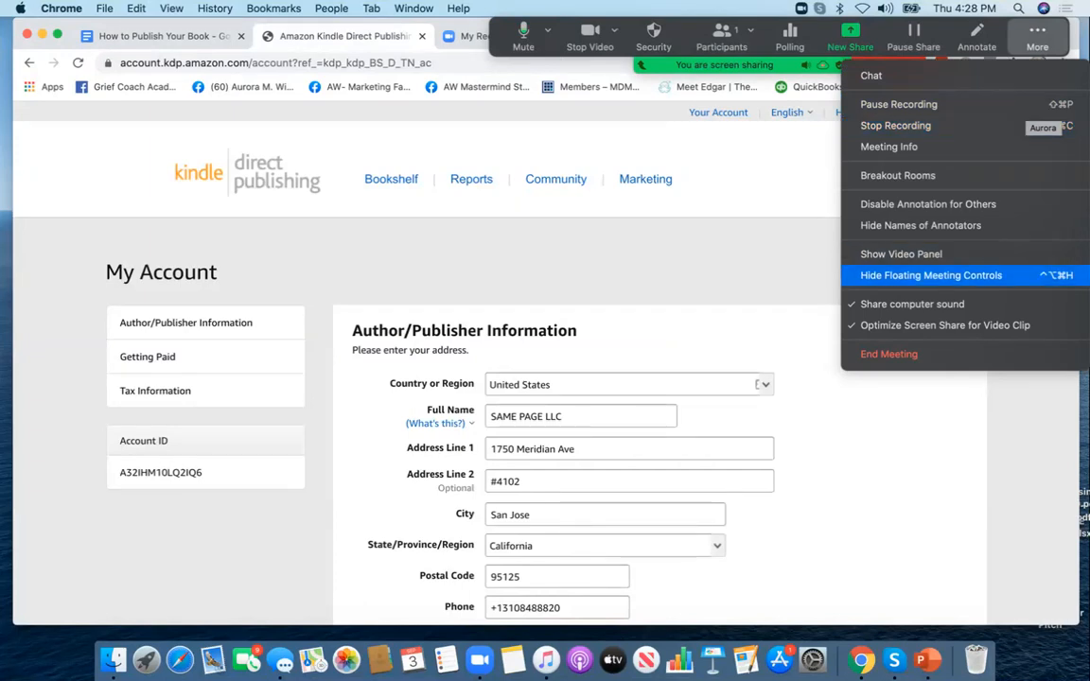
{"action": "left_click", "coordinate": [931, 276]}
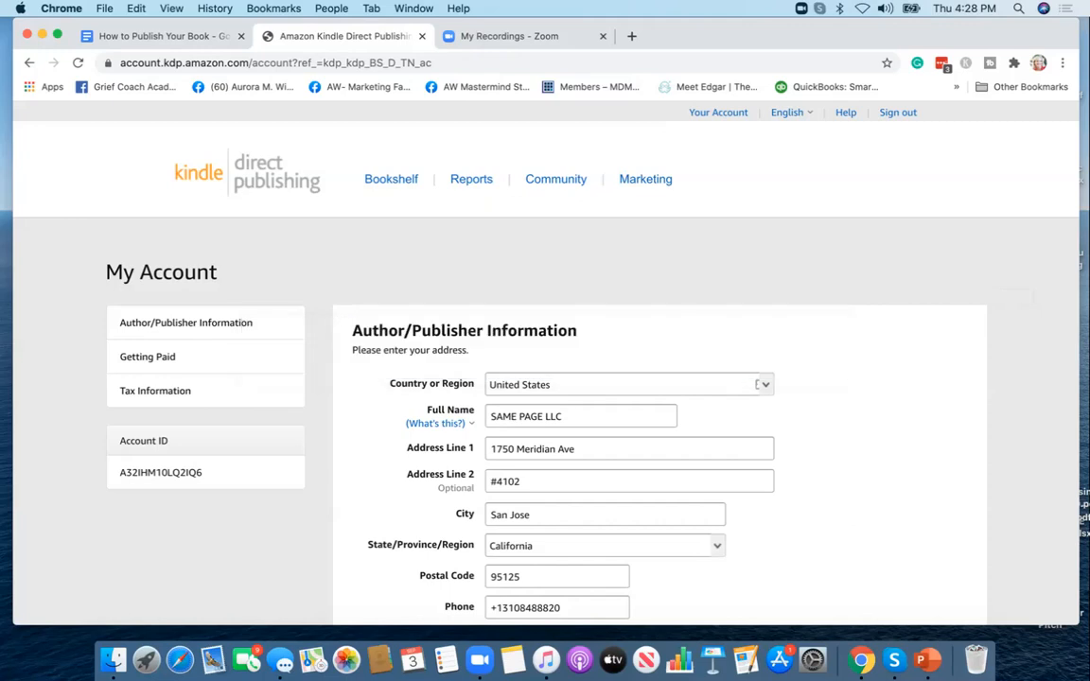
Review the author/publisher, payment and tax information sections of the My Account page
{"action": "scroll", "coordinate": [545, 378], "scroll_direction": "down", "scroll_amount": 1}
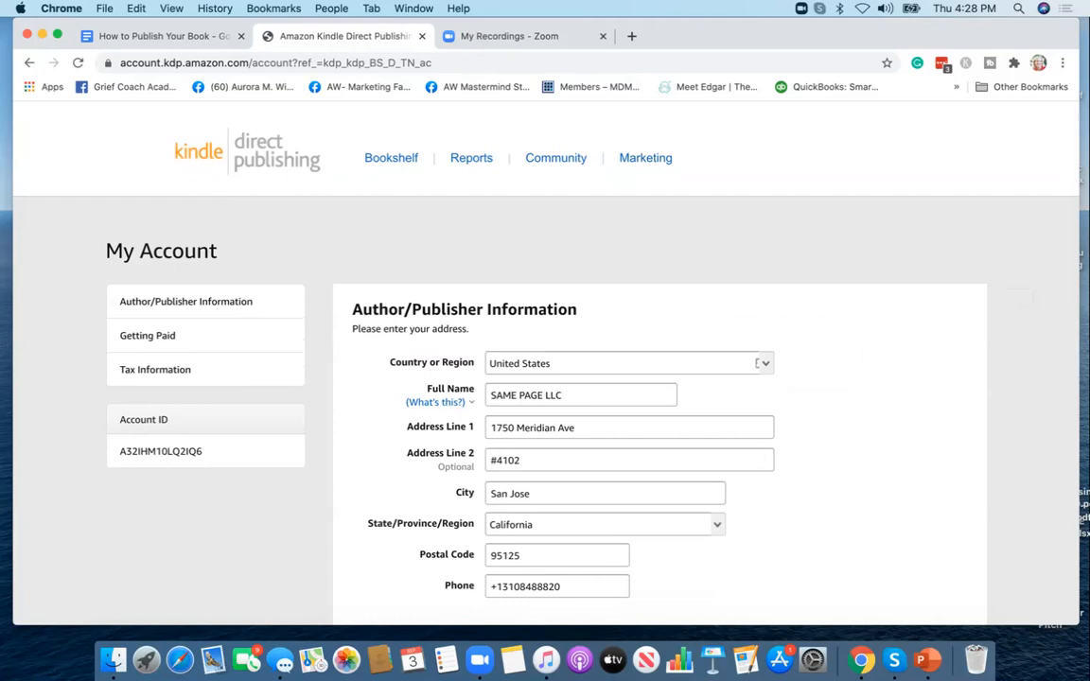
{"action": "scroll", "coordinate": [545, 378], "scroll_direction": "down", "scroll_amount": 1}
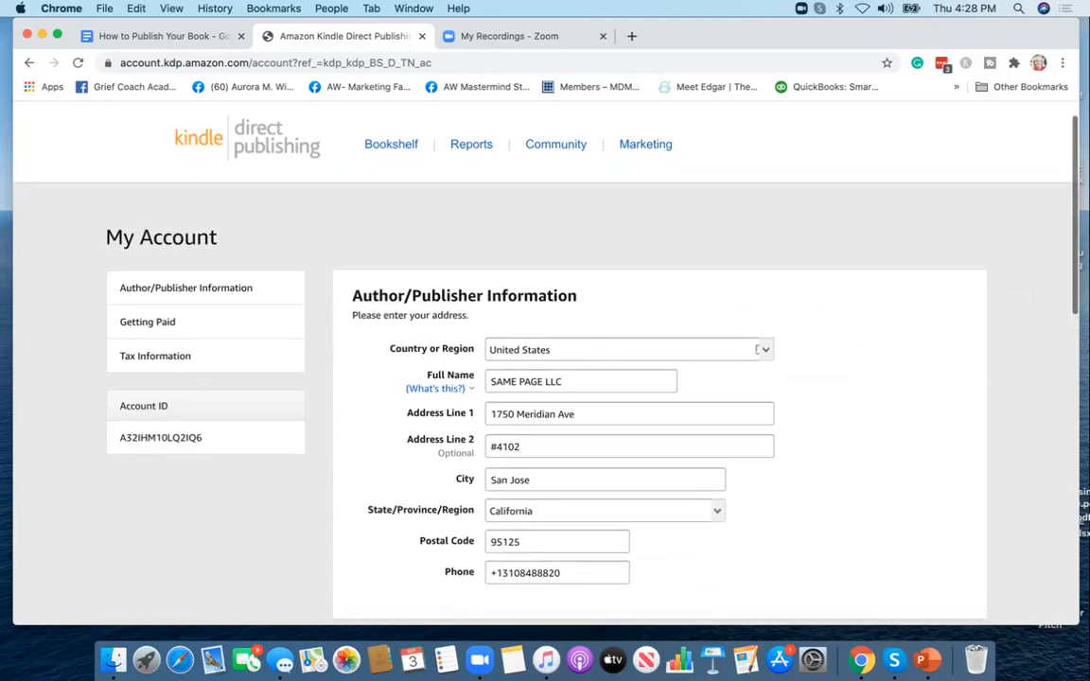
{"action": "scroll", "coordinate": [545, 378], "scroll_direction": "down", "scroll_amount": 4}
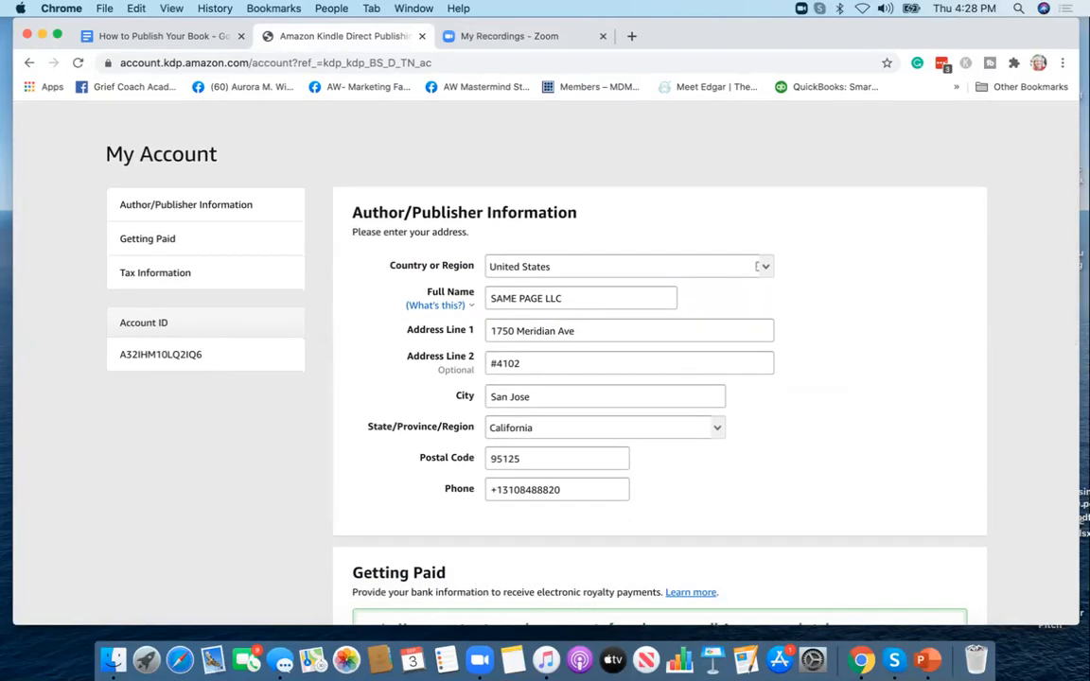
{"action": "scroll", "coordinate": [545, 379], "scroll_direction": "down", "scroll_amount": 13}
{"action": "scroll", "coordinate": [545, 379], "scroll_direction": "down", "scroll_amount": 10}
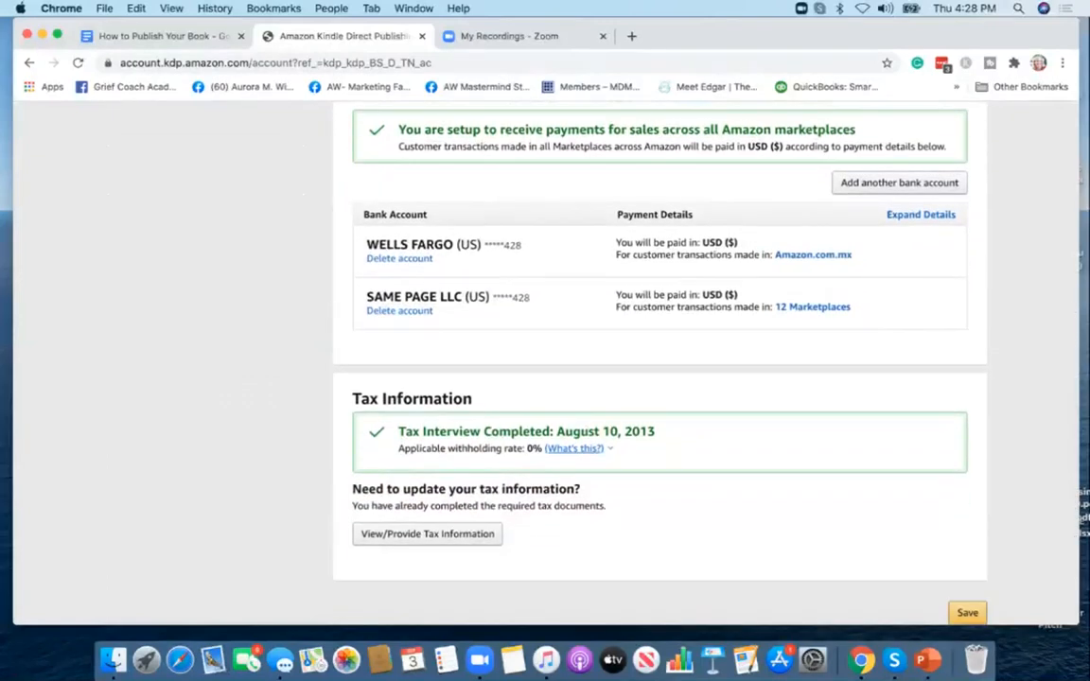
{"action": "scroll", "coordinate": [545, 379], "scroll_direction": "up", "scroll_amount": 20}
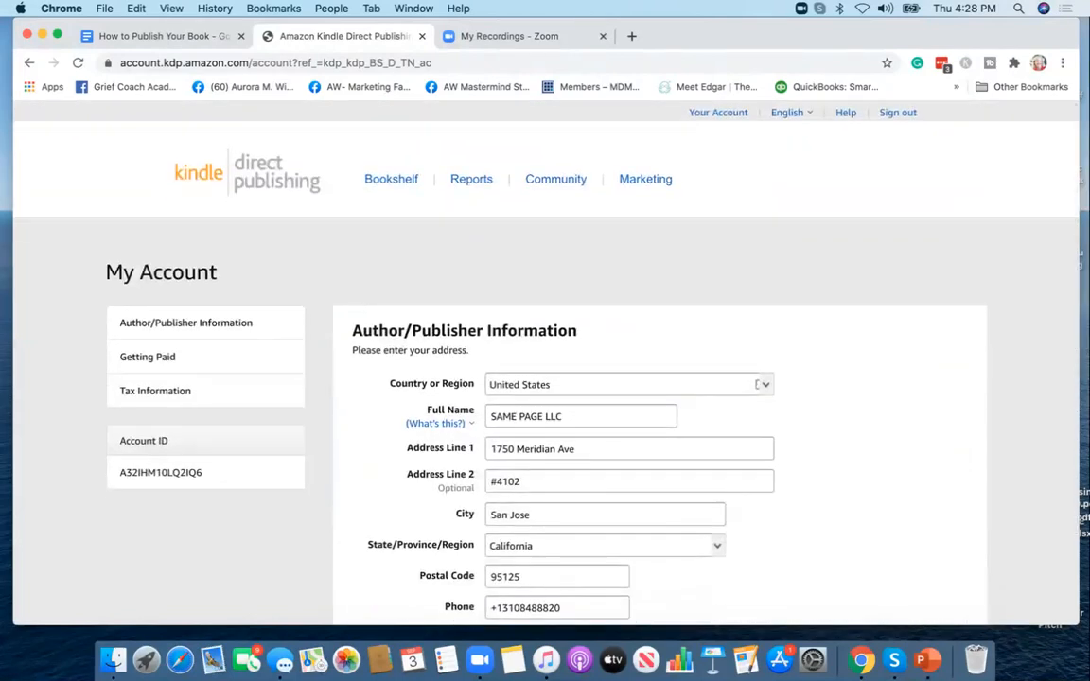
Go to the Bookshelf and look over the new-title options and the list of published books
{"action": "left_click", "coordinate": [390, 179]}
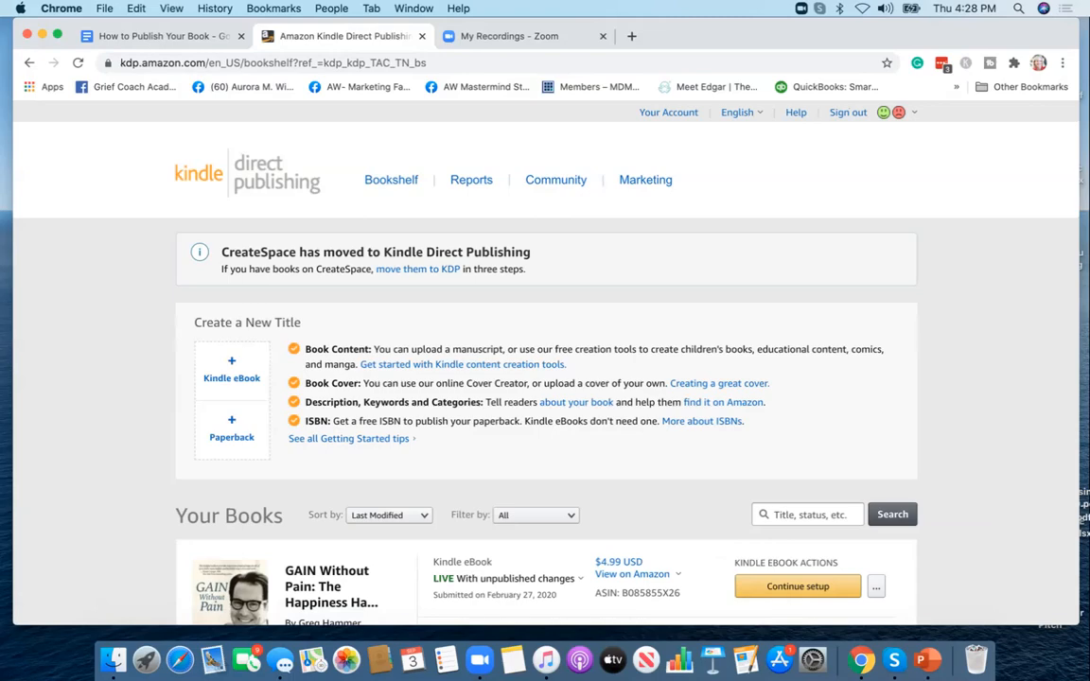
{"action": "scroll", "coordinate": [545, 379], "scroll_direction": "down", "scroll_amount": 15}
{"action": "scroll", "coordinate": [545, 378], "scroll_direction": "up", "scroll_amount": 5}
{"action": "scroll", "coordinate": [545, 379], "scroll_direction": "up", "scroll_amount": 10}
{"action": "scroll", "coordinate": [545, 379], "scroll_direction": "down", "scroll_amount": 3}
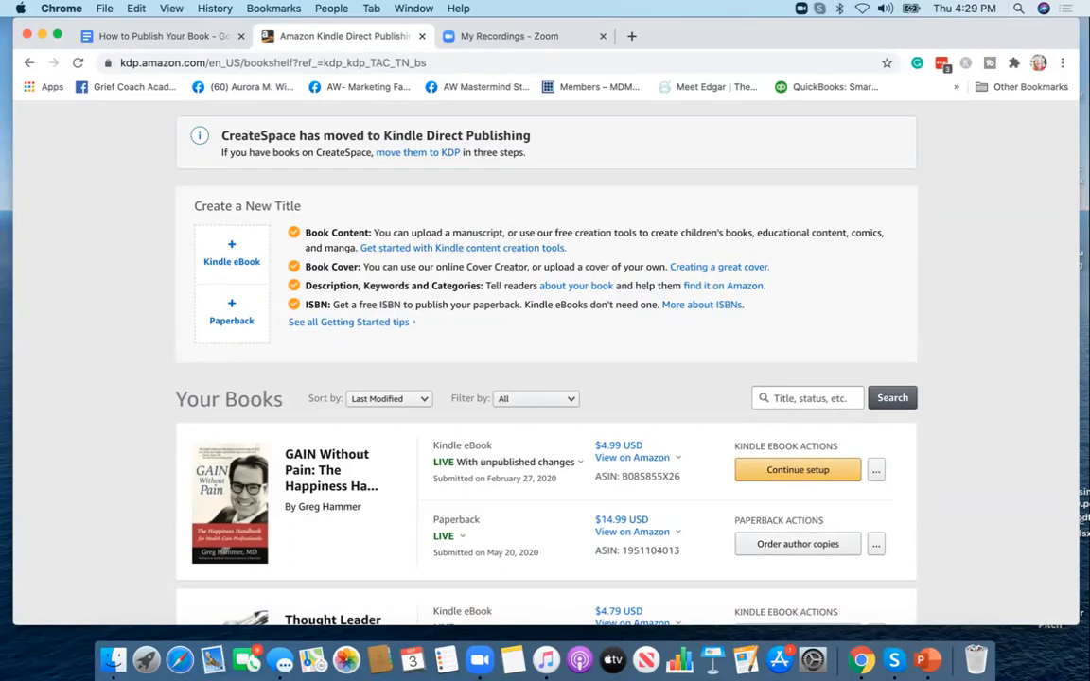
{"action": "scroll", "coordinate": [545, 360], "scroll_direction": "down", "scroll_amount": 5}
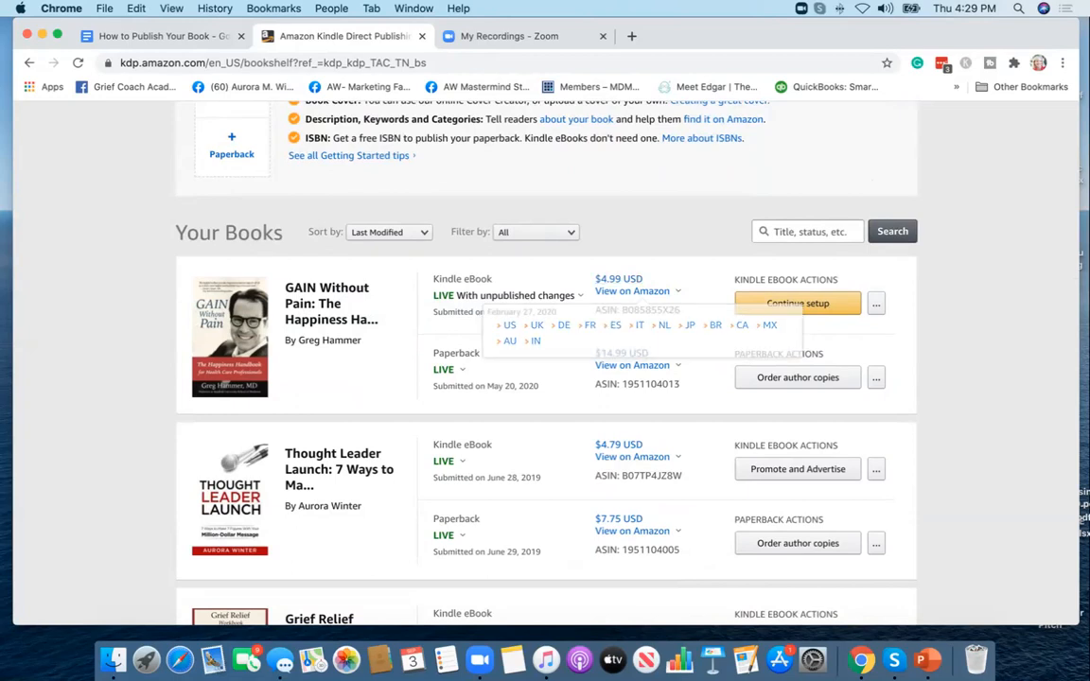
Open the Kindle eBook details of "GAIN Without Pain" for editing
{"action": "mouse_move", "coordinate": [637, 292]}
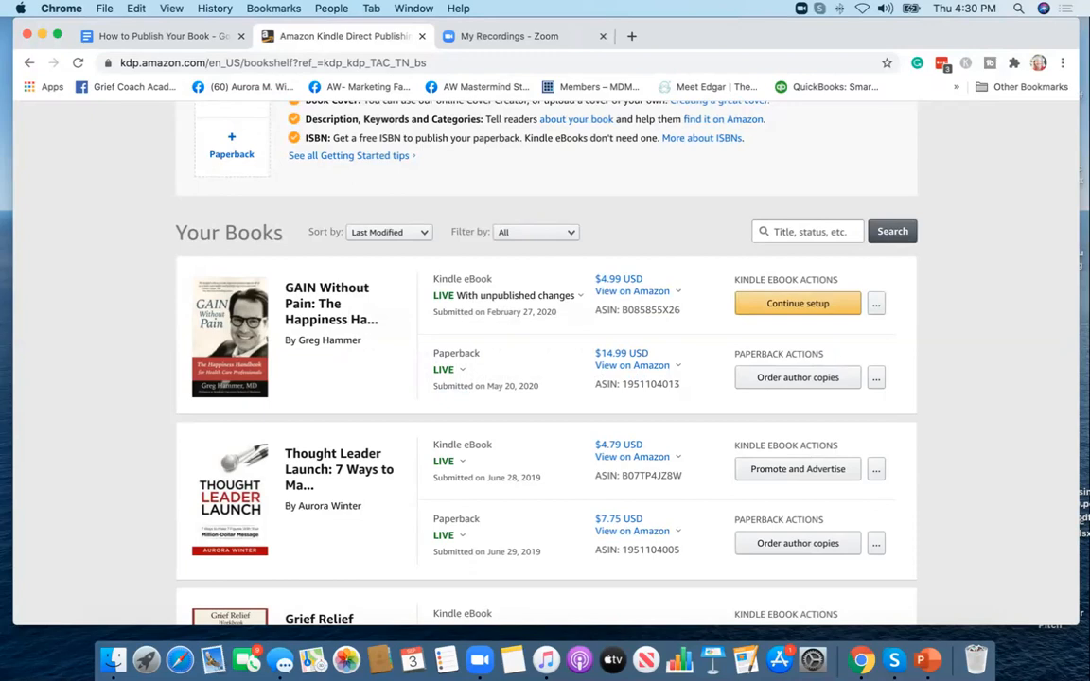
{"action": "mouse_move", "coordinate": [511, 296]}
{"action": "mouse_move", "coordinate": [876, 303]}
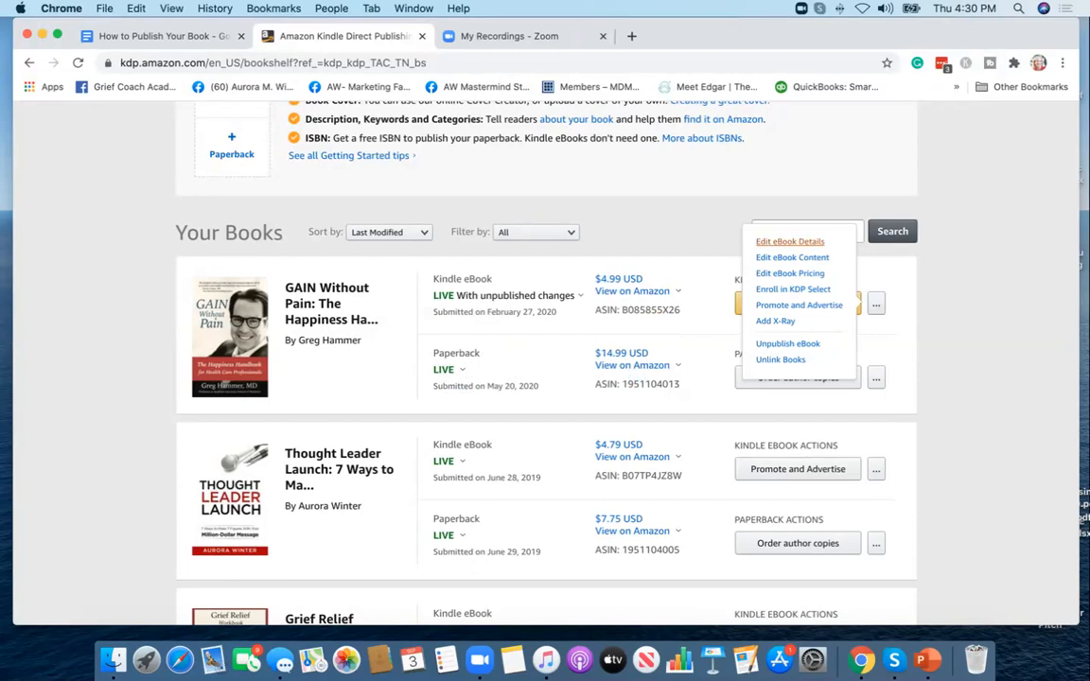
{"action": "left_click", "coordinate": [790, 242]}
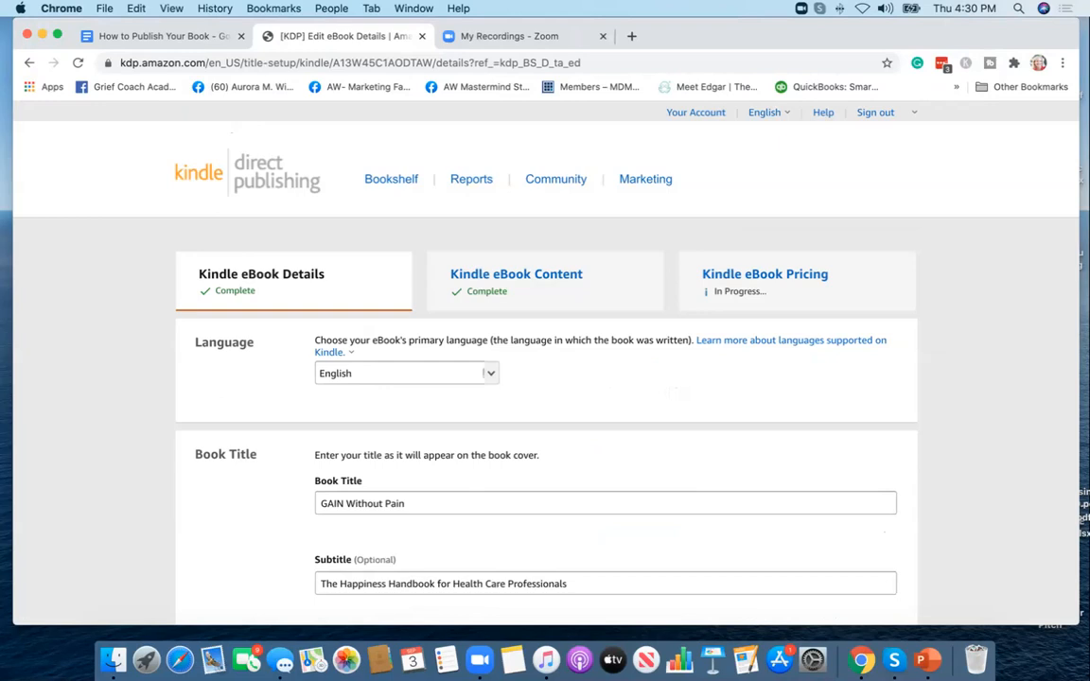
Review the language, book title, subtitle, series and edition number fields of the eBook details
{"action": "scroll", "coordinate": [545, 378], "scroll_direction": "down", "scroll_amount": 2}
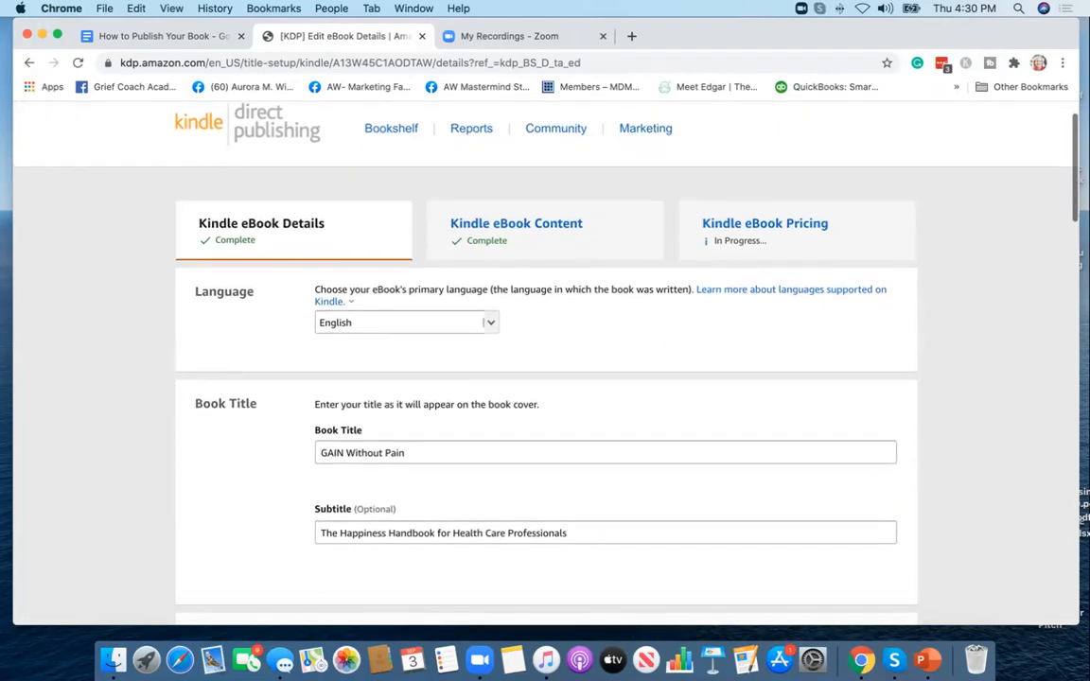
{"action": "scroll", "coordinate": [545, 378], "scroll_direction": "down", "scroll_amount": 3}
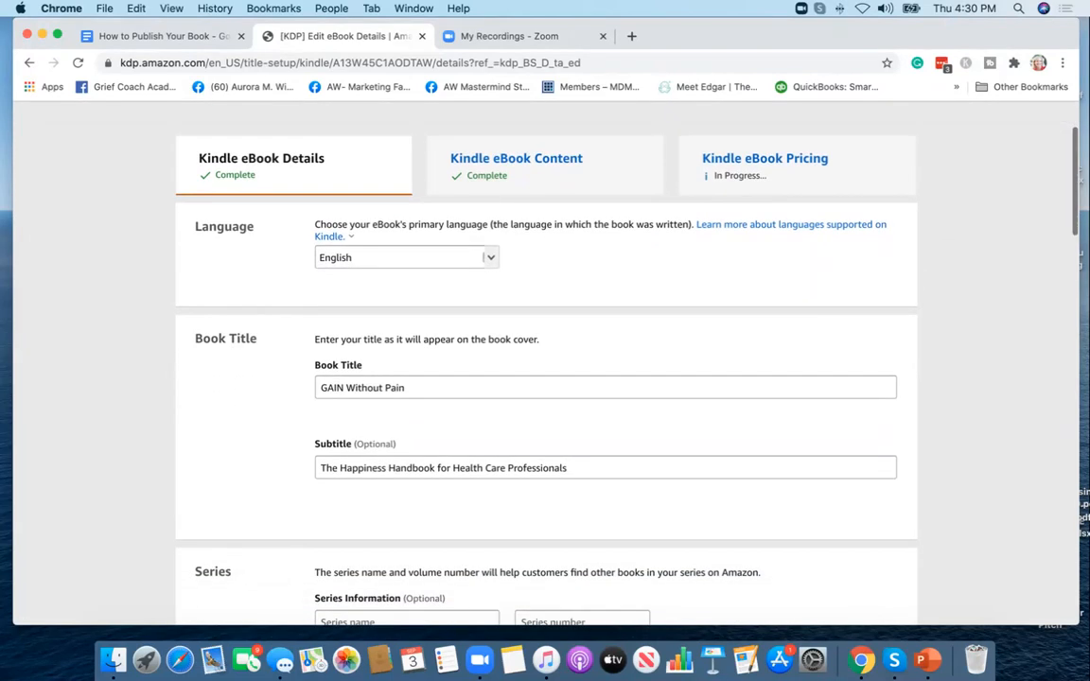
{"action": "scroll", "coordinate": [545, 379], "scroll_direction": "down", "scroll_amount": 4}
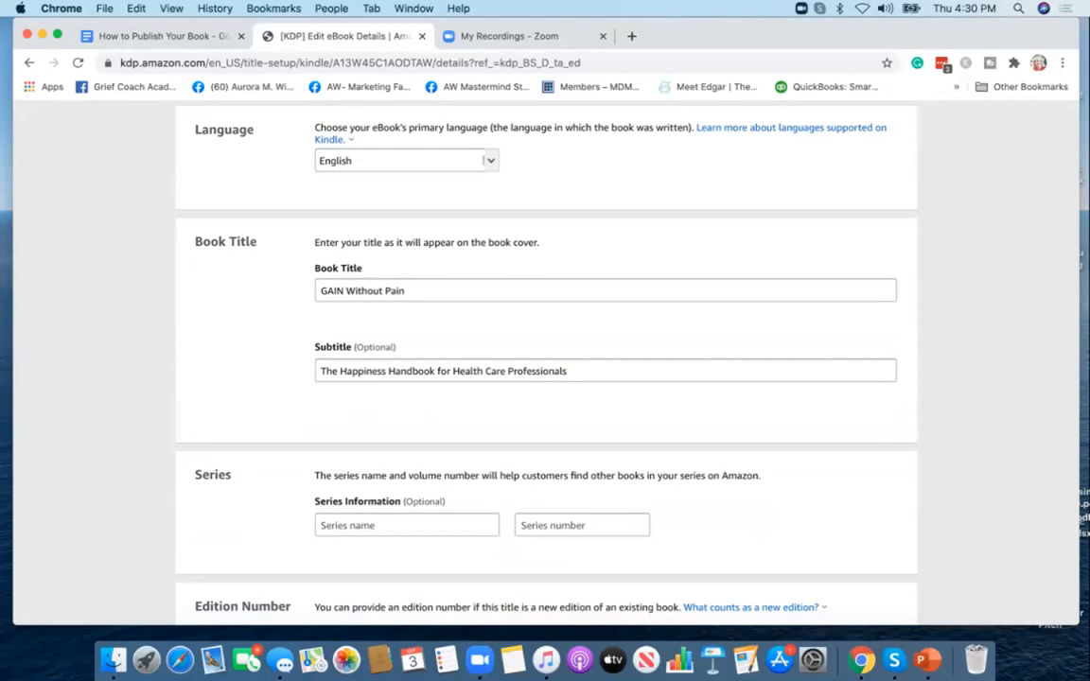
{"action": "scroll", "coordinate": [545, 378], "scroll_direction": "down", "scroll_amount": 10}
{"action": "scroll", "coordinate": [545, 379], "scroll_direction": "down", "scroll_amount": 7}
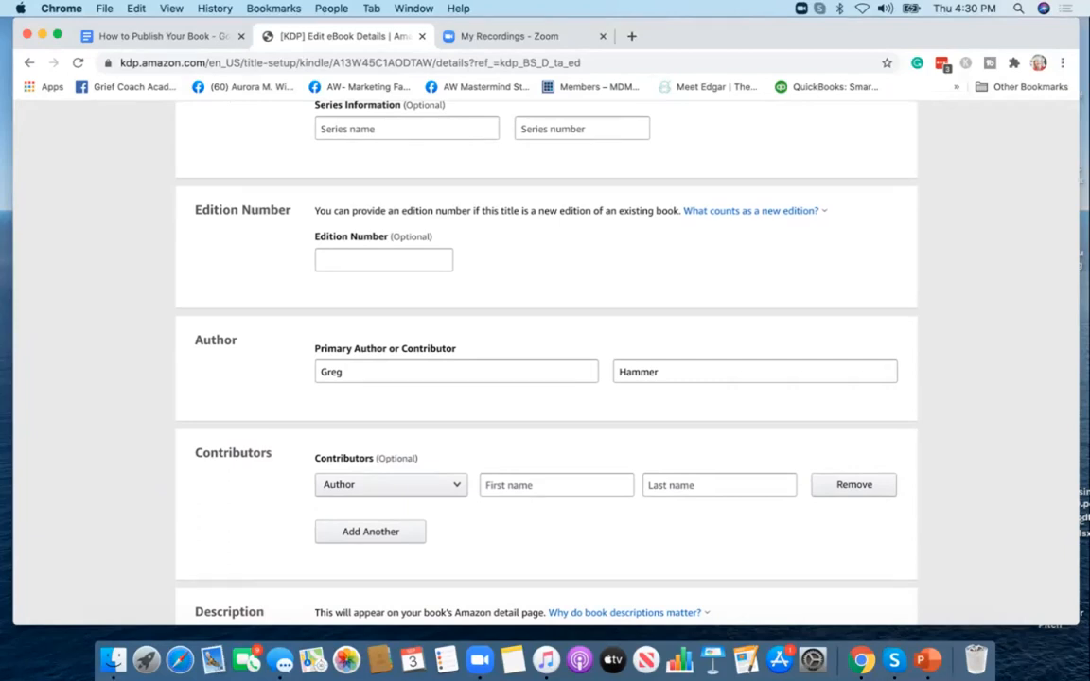
Check the available contributor roles in the Contributors section and choose Author
{"action": "scroll", "coordinate": [545, 378], "scroll_direction": "down", "scroll_amount": 4}
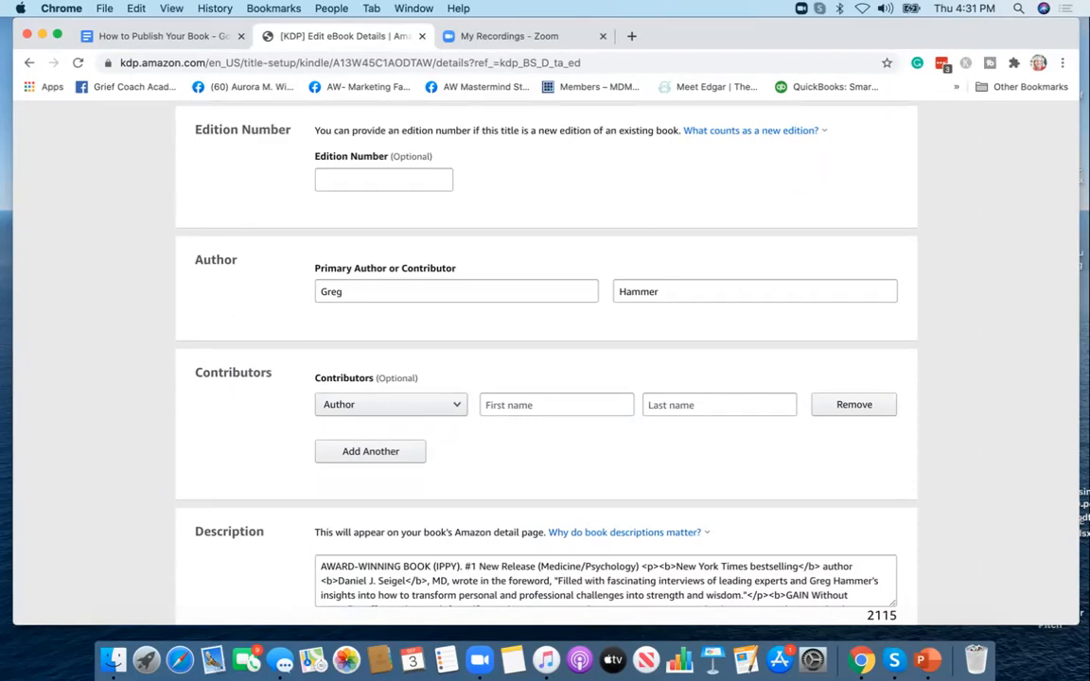
{"action": "scroll", "coordinate": [546, 364], "scroll_direction": "down", "scroll_amount": 1}
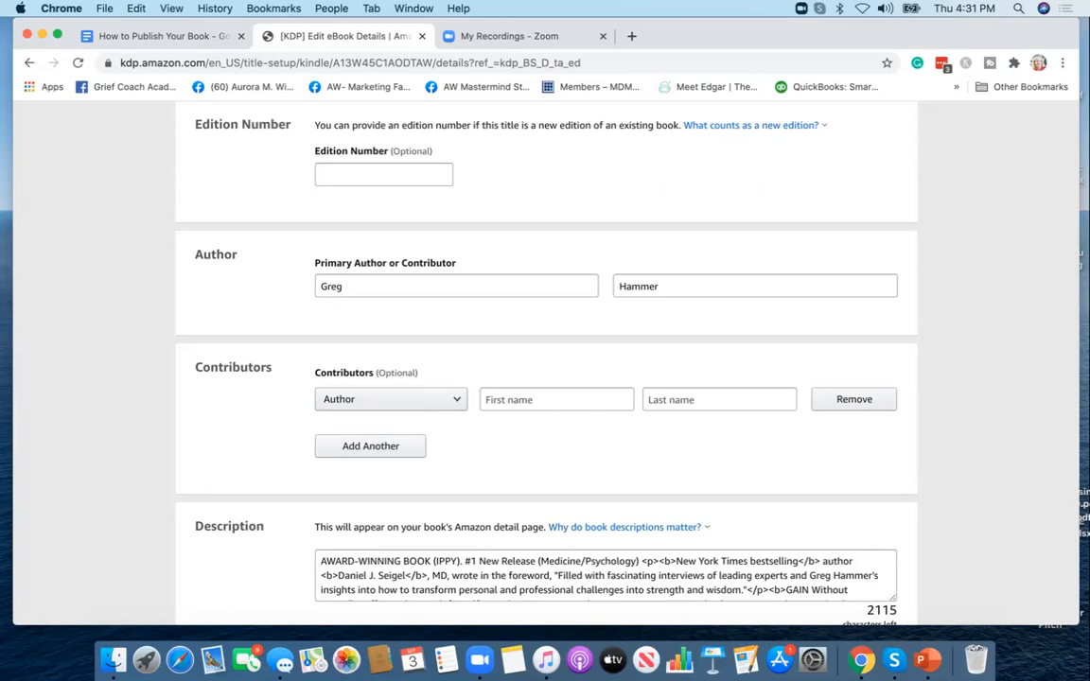
{"action": "scroll", "coordinate": [546, 363], "scroll_direction": "down", "scroll_amount": 1}
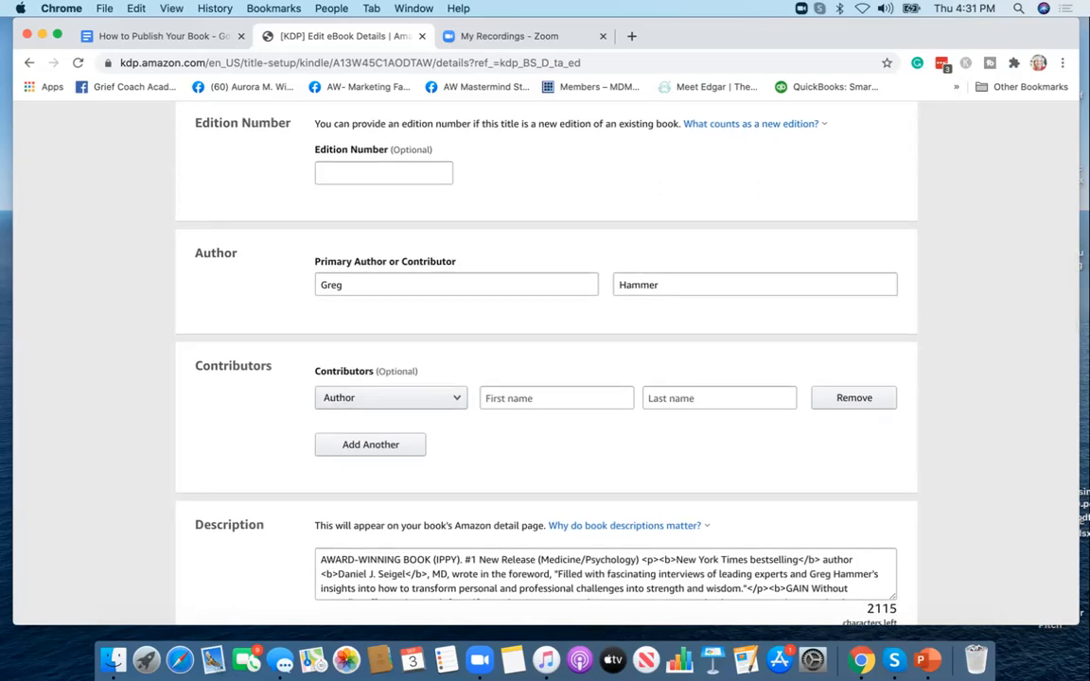
{"action": "scroll", "coordinate": [546, 363], "scroll_direction": "down", "scroll_amount": 2}
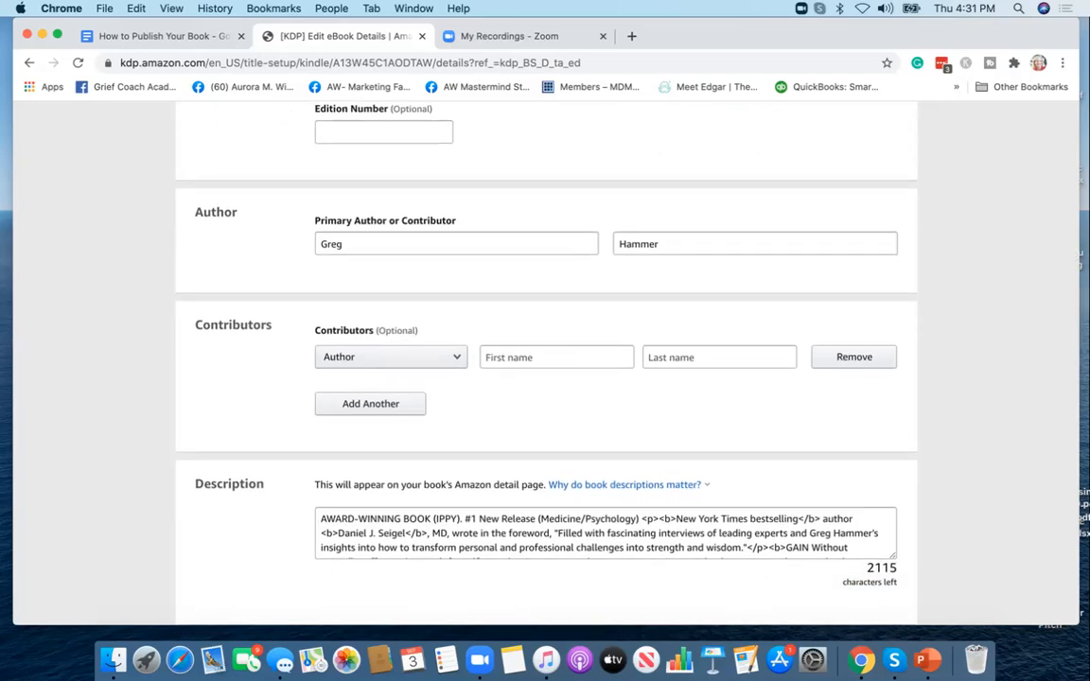
{"action": "left_click", "coordinate": [391, 356]}
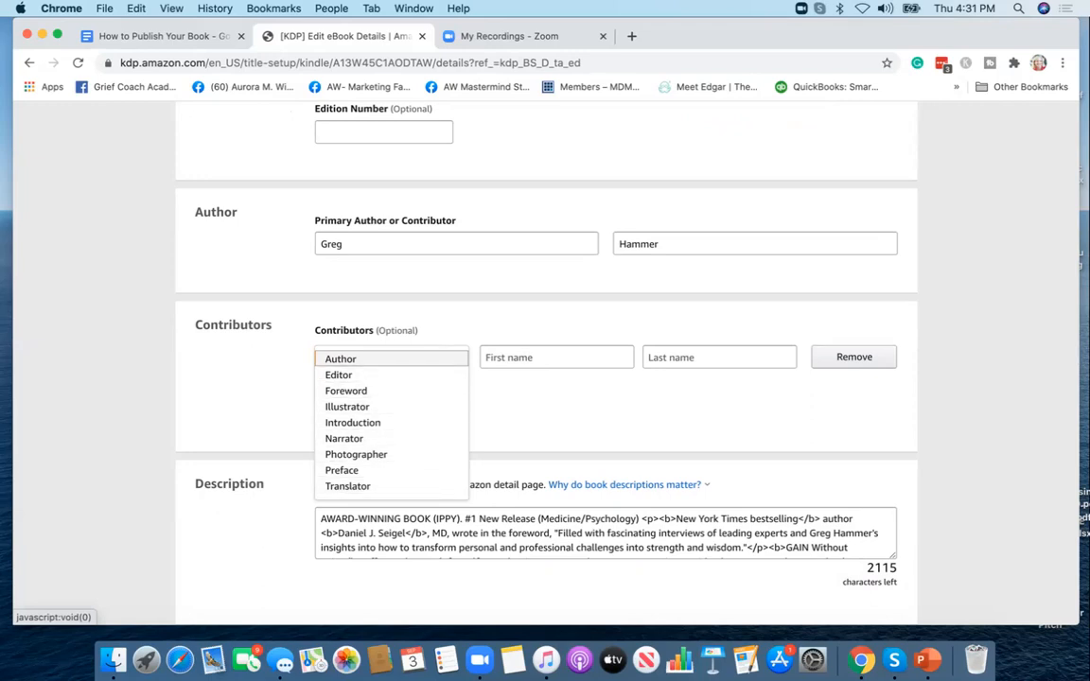
{"action": "left_click", "coordinate": [350, 359]}
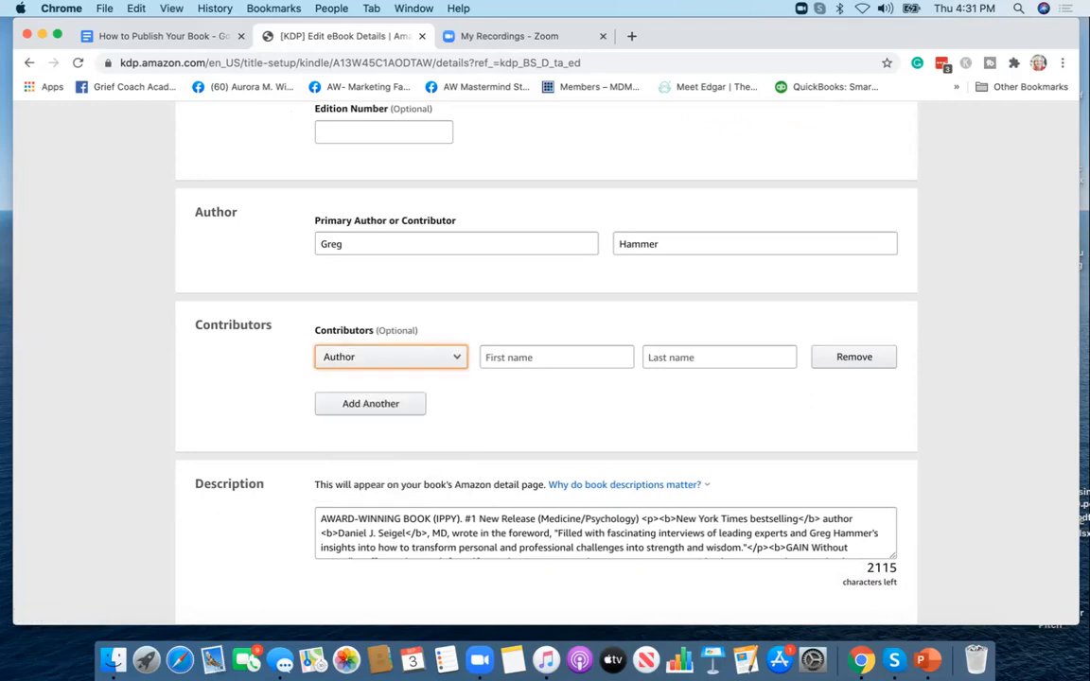
Read through the whole book description text in the Description section
{"action": "scroll", "coordinate": [564, 360], "scroll_direction": "down", "scroll_amount": 2}
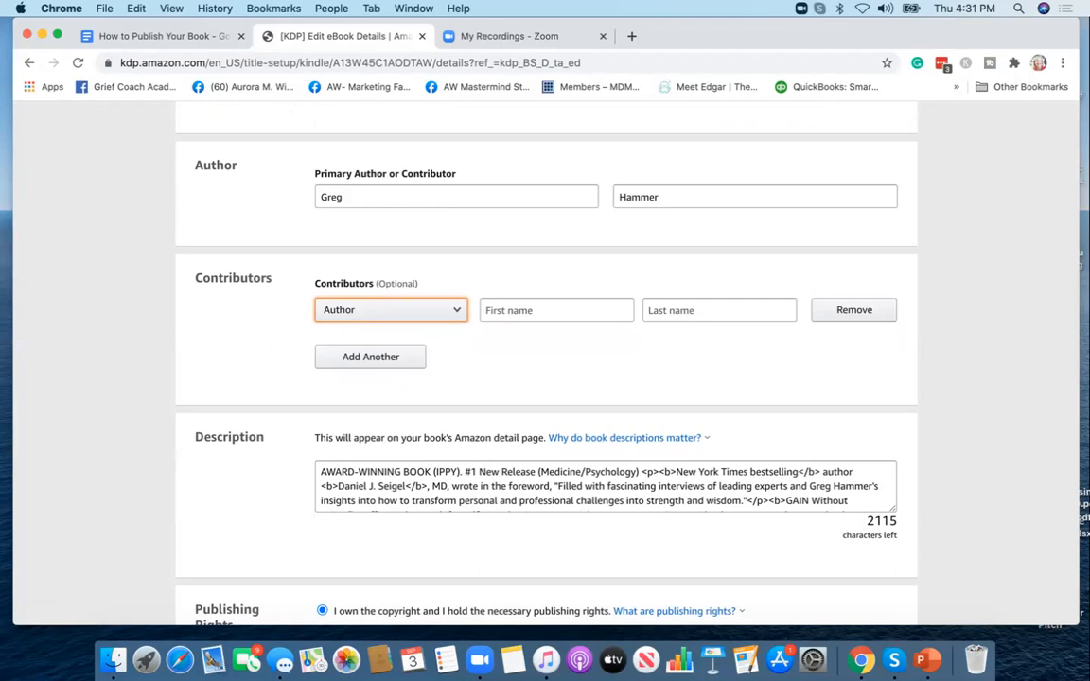
{"action": "scroll", "coordinate": [564, 359], "scroll_direction": "down", "scroll_amount": 3}
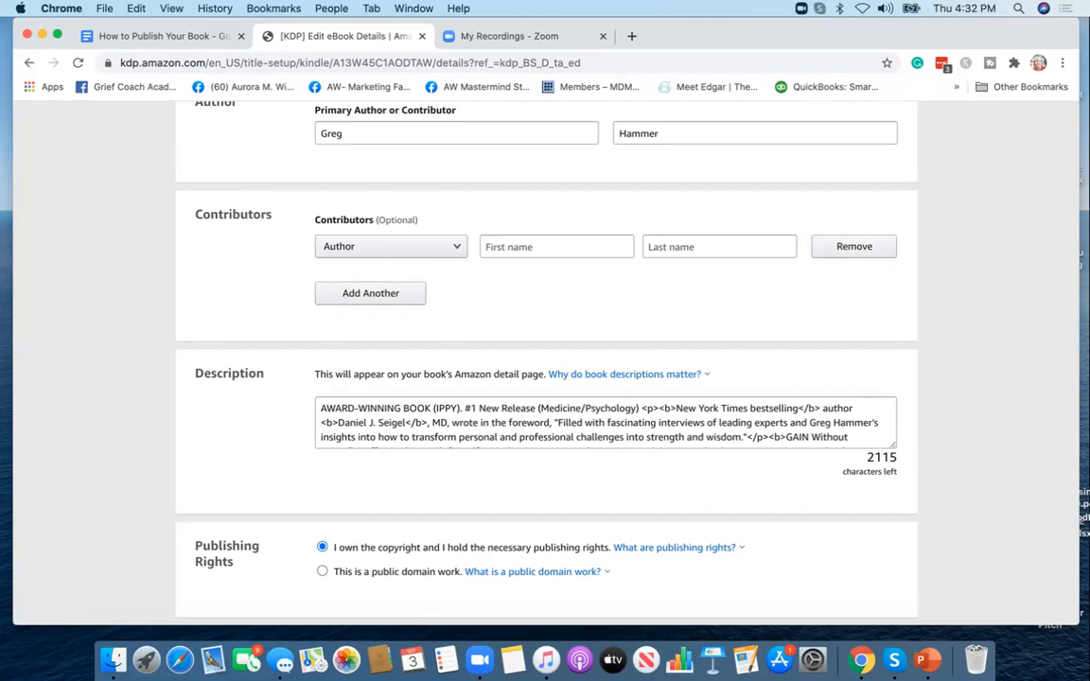
{"action": "scroll", "coordinate": [606, 422], "scroll_direction": "down", "scroll_amount": 5}
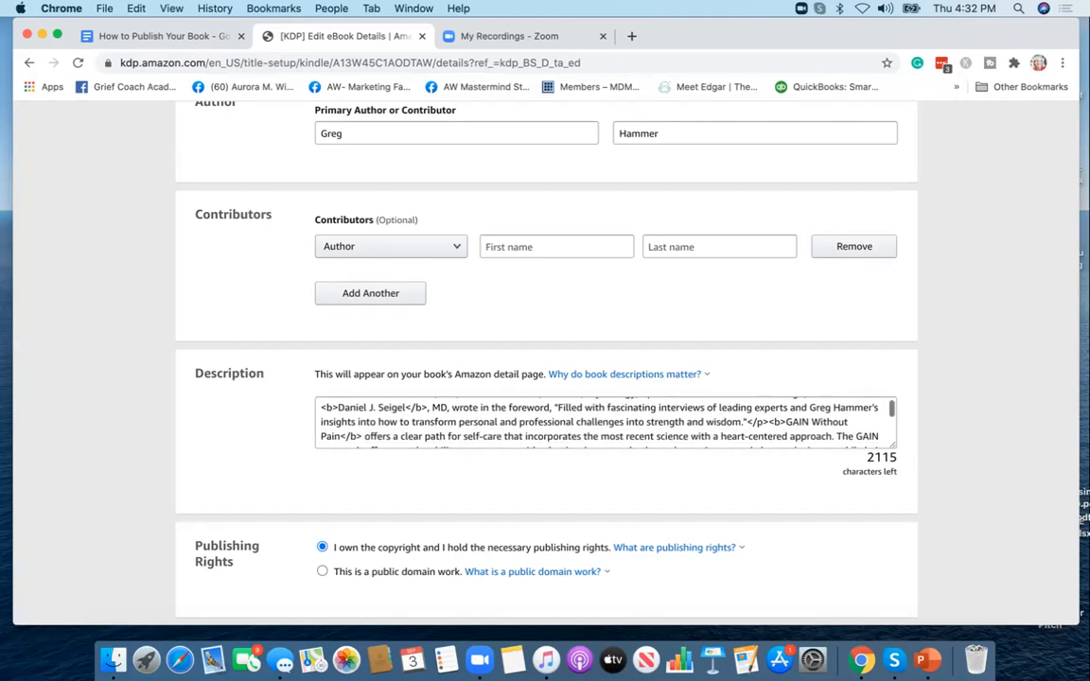
{"action": "scroll", "coordinate": [606, 422], "scroll_direction": "up", "scroll_amount": 5}
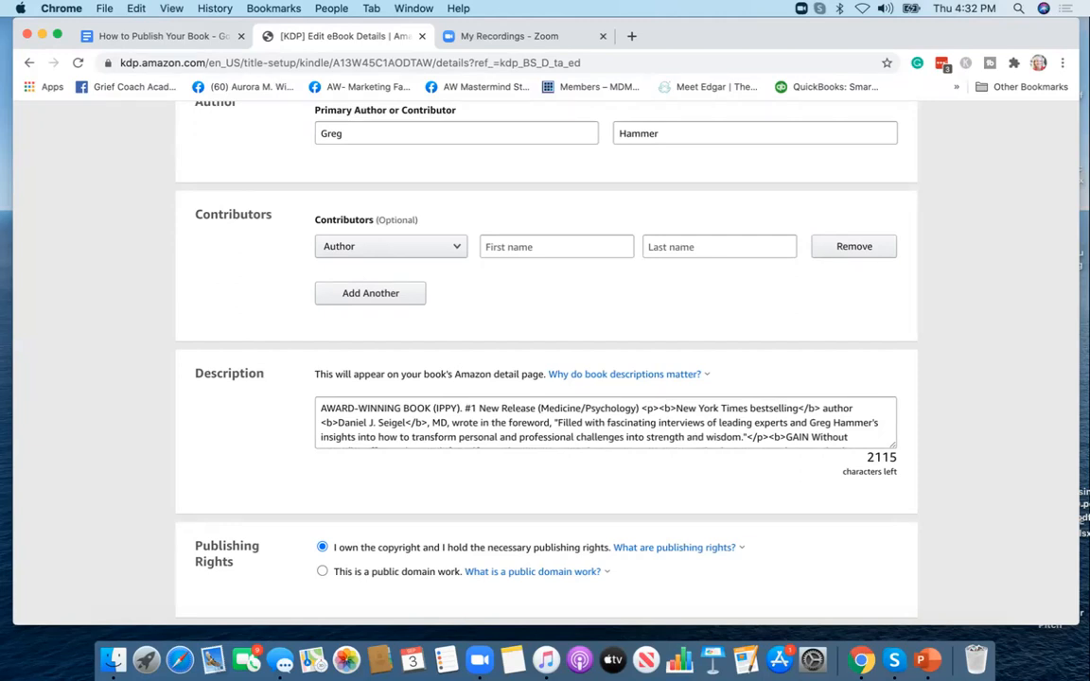
{"action": "scroll", "coordinate": [606, 422], "scroll_direction": "down", "scroll_amount": 5}
{"action": "scroll", "coordinate": [606, 422], "scroll_direction": "down", "scroll_amount": 6}
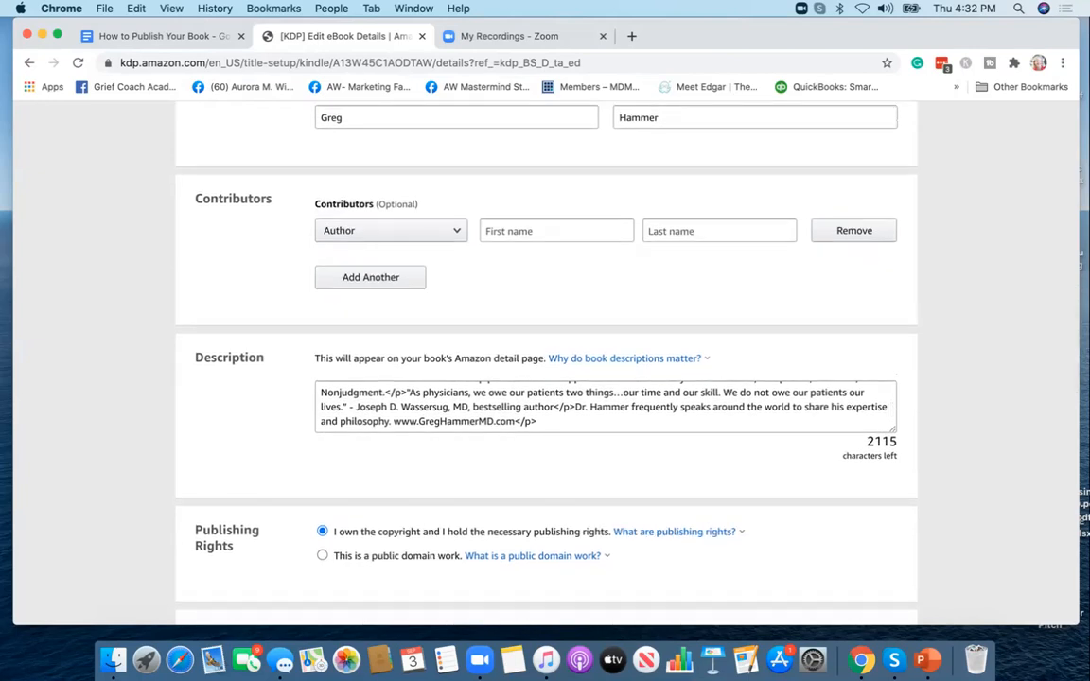
Review the publishing rights, keywords and categories sections of the eBook details
{"action": "scroll", "coordinate": [530, 372], "scroll_direction": "down", "scroll_amount": 4}
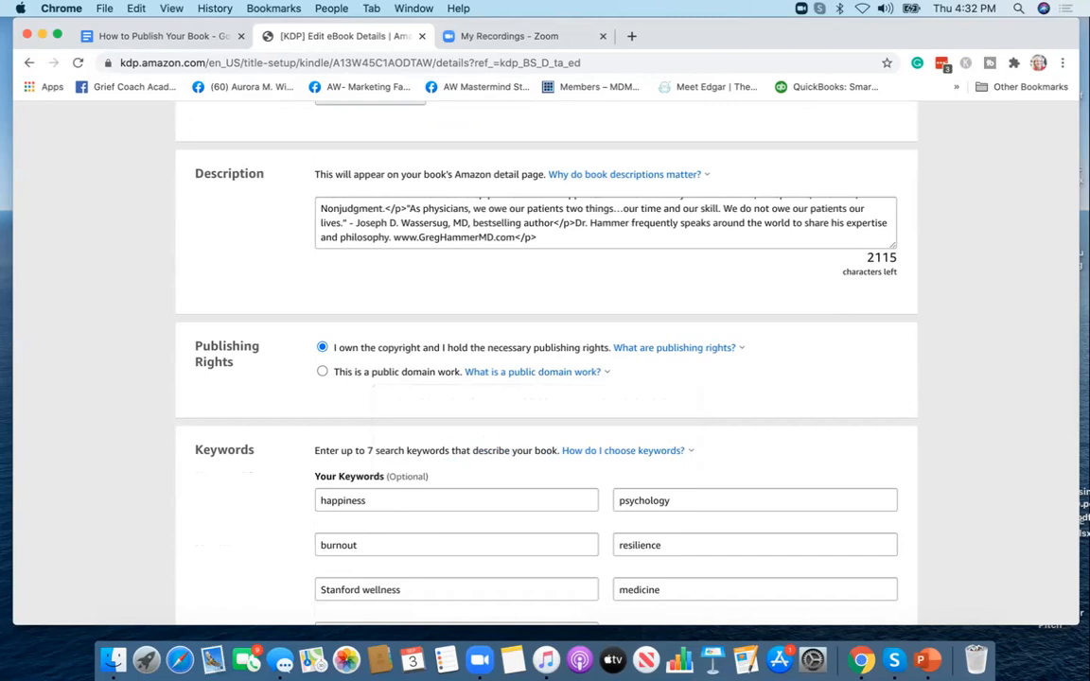
{"action": "scroll", "coordinate": [564, 359], "scroll_direction": "down", "scroll_amount": 2}
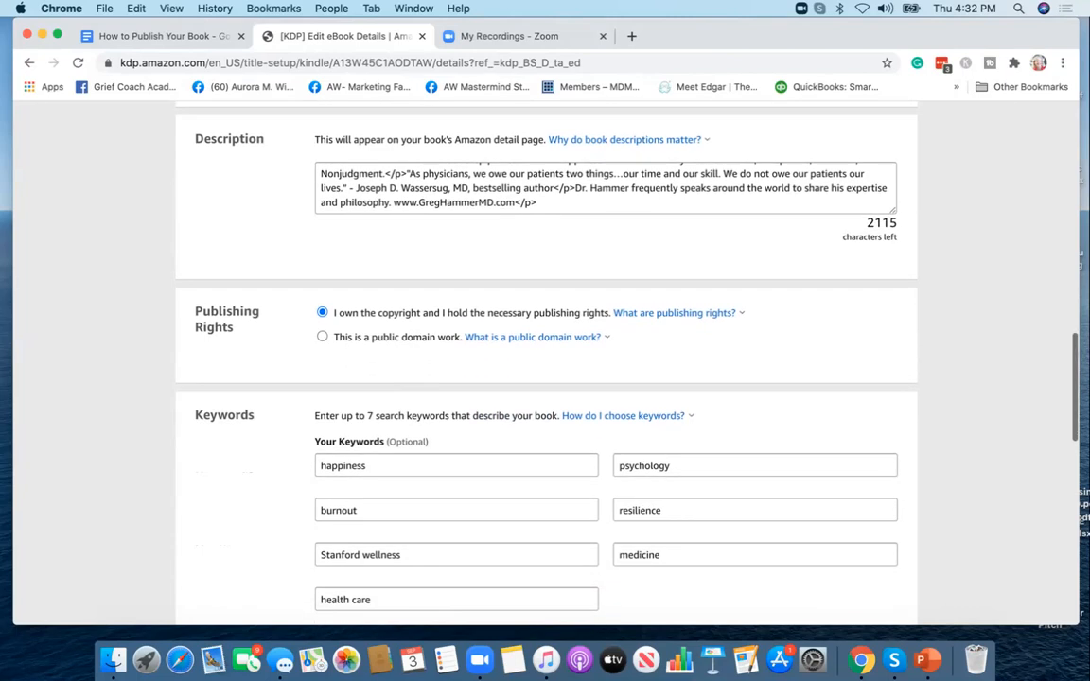
{"action": "scroll", "coordinate": [564, 359], "scroll_direction": "down", "scroll_amount": 2}
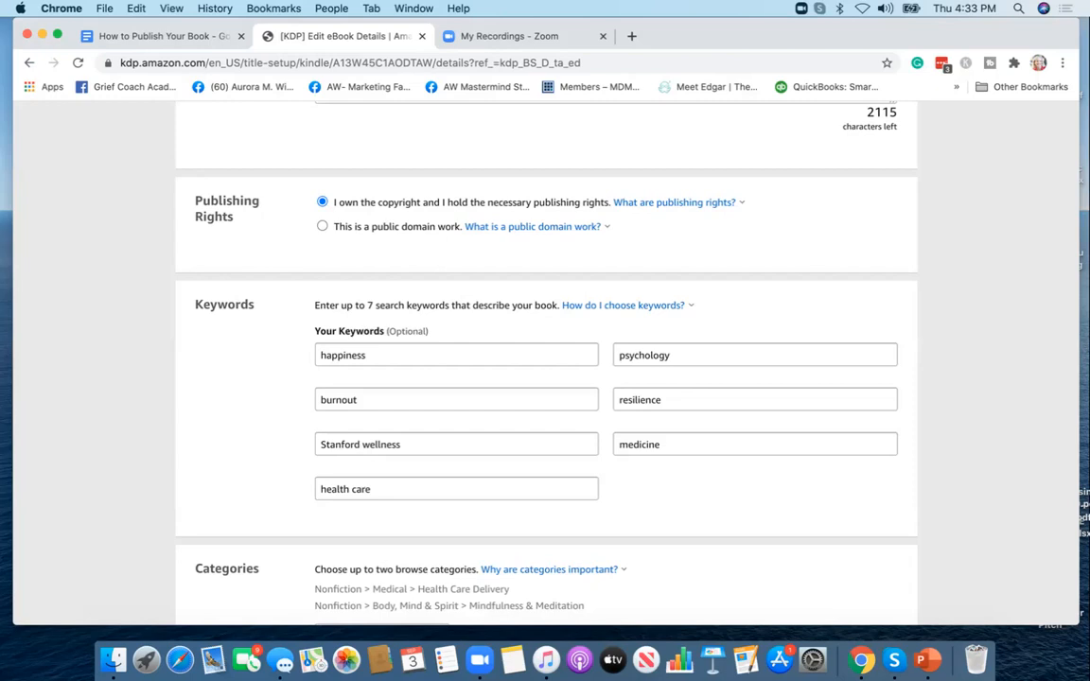
{"action": "scroll", "coordinate": [545, 359], "scroll_direction": "down", "scroll_amount": 3}
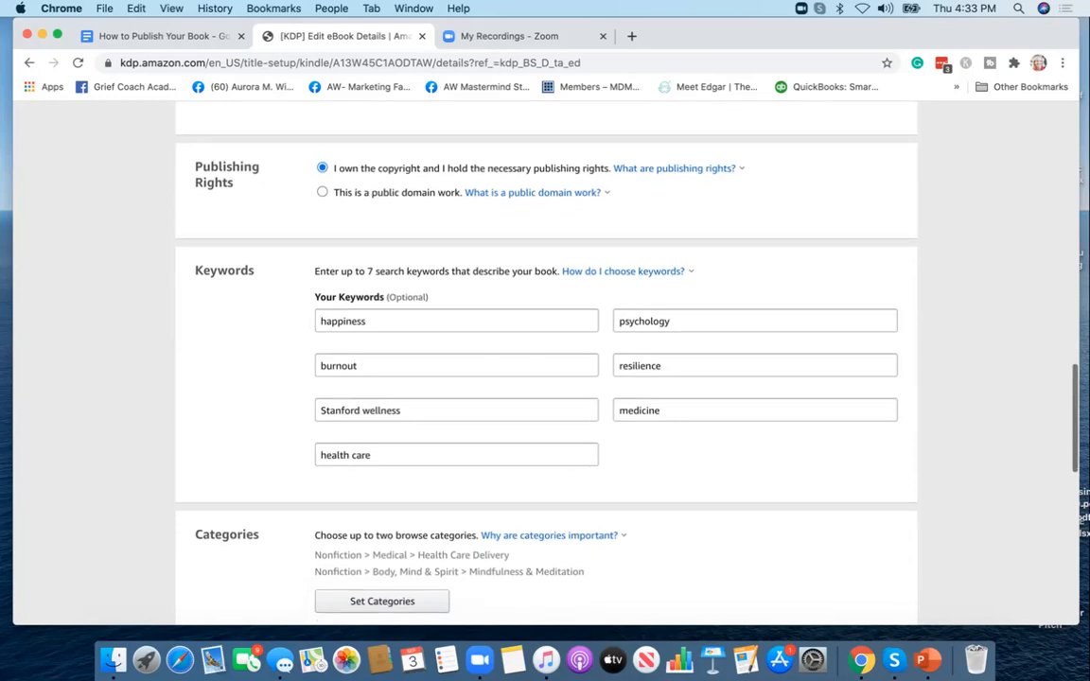
{"action": "scroll", "coordinate": [545, 359], "scroll_direction": "down", "scroll_amount": 1}
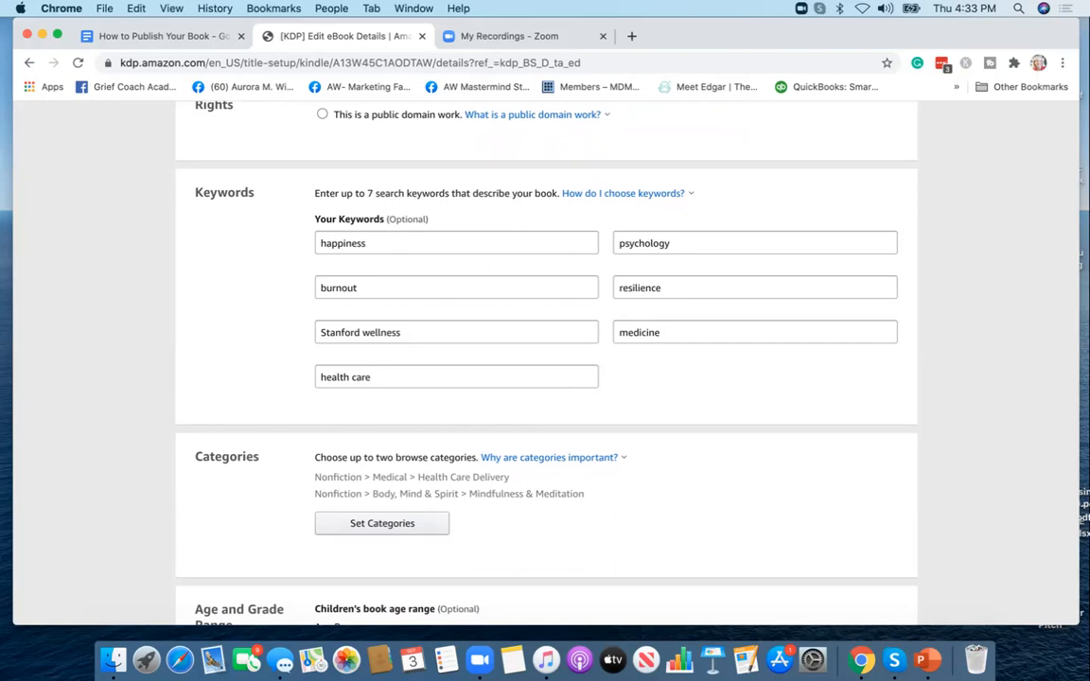
{"action": "scroll", "coordinate": [545, 360], "scroll_direction": "down", "scroll_amount": 3}
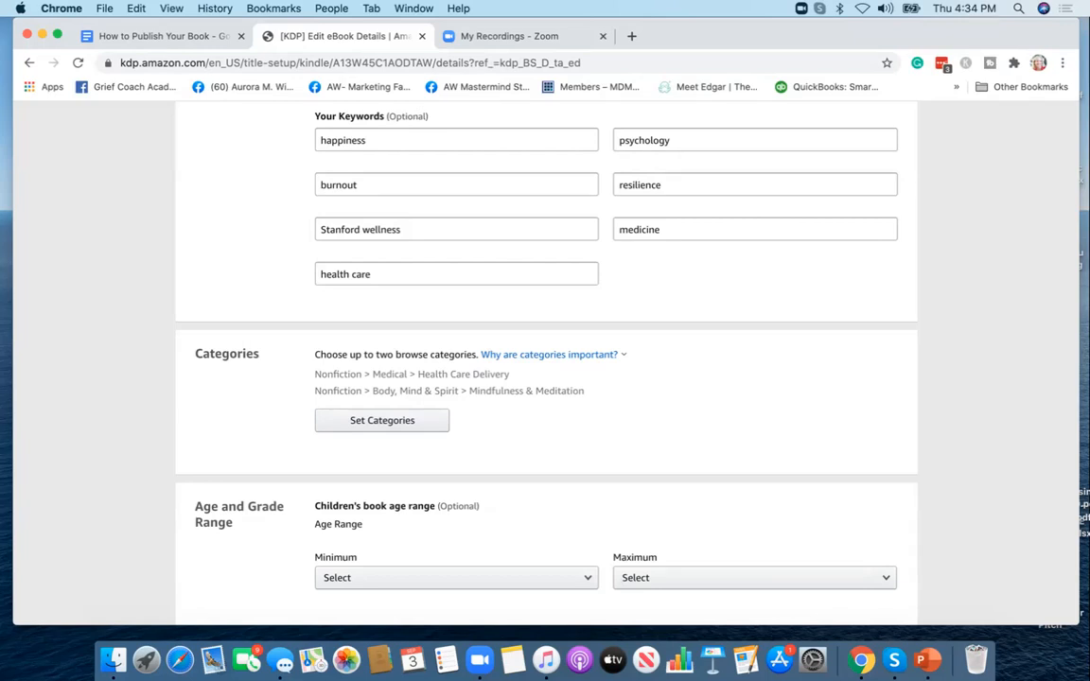
Leave the age and grade ranges unset, save the eBook details and continue to the Kindle eBook Content page
{"action": "scroll", "coordinate": [545, 360], "scroll_direction": "down", "scroll_amount": 5}
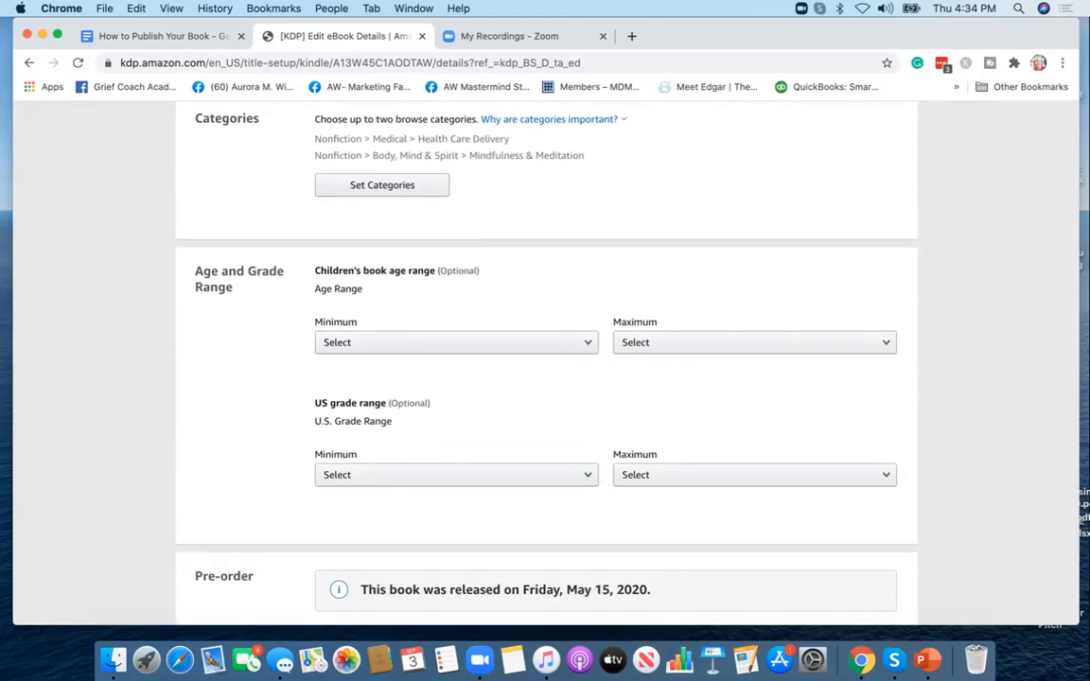
{"action": "scroll", "coordinate": [545, 360], "scroll_direction": "down", "scroll_amount": 4}
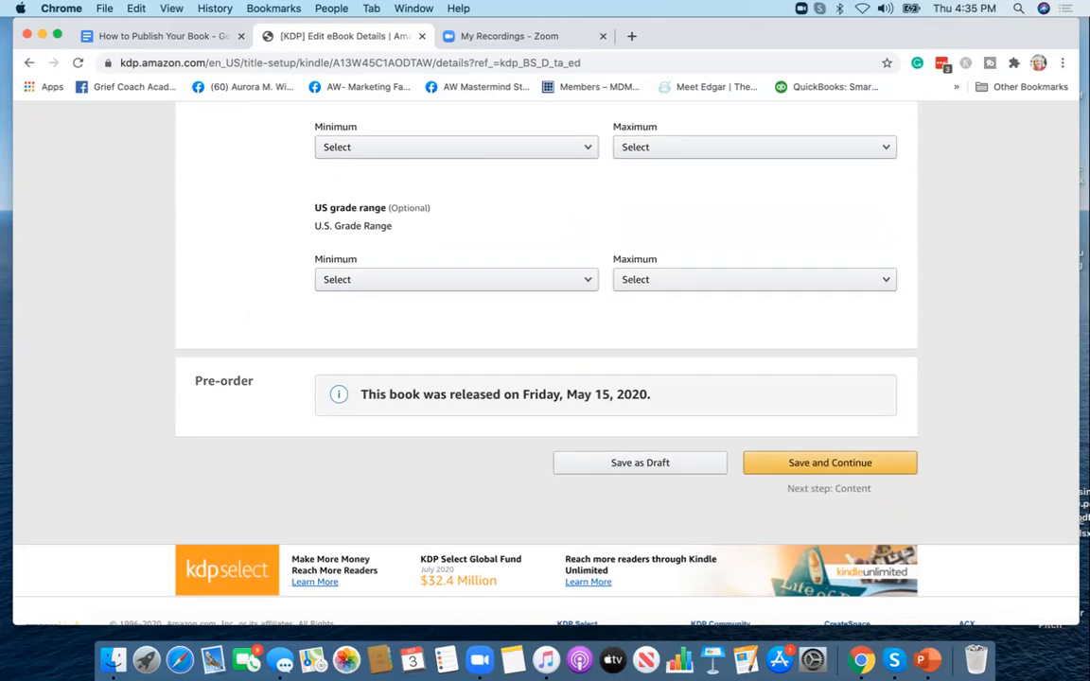
{"action": "left_click", "coordinate": [830, 463]}
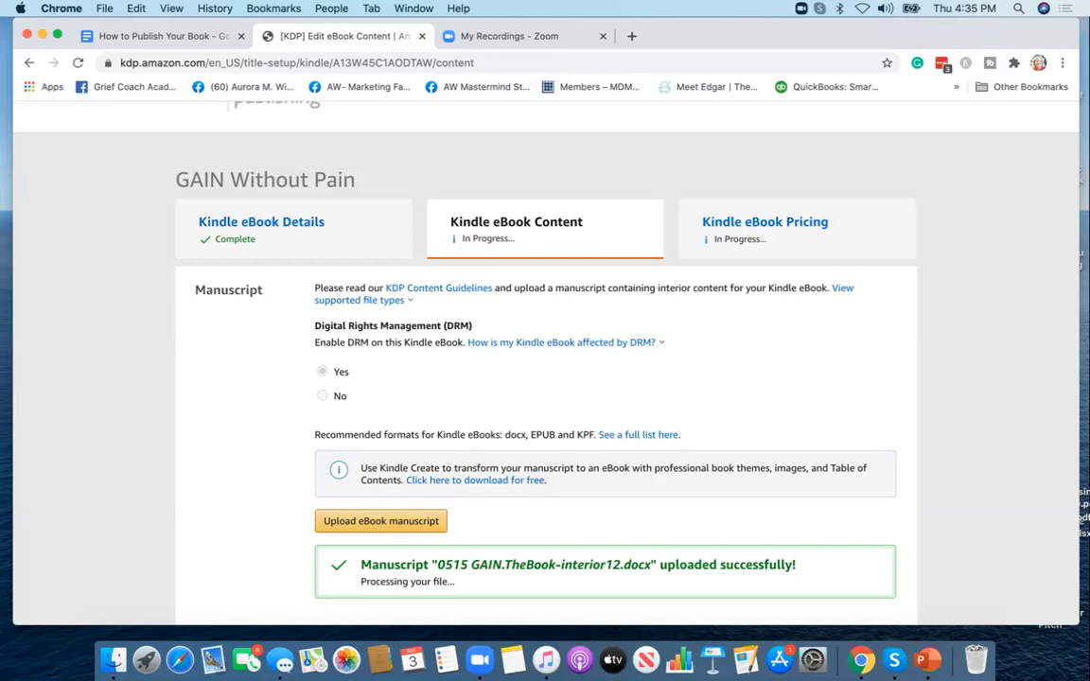
Review the manuscript, cover, preview, ISBN and publisher sections of the Kindle eBook Content page
{"action": "scroll", "coordinate": [545, 359], "scroll_direction": "down", "scroll_amount": 3}
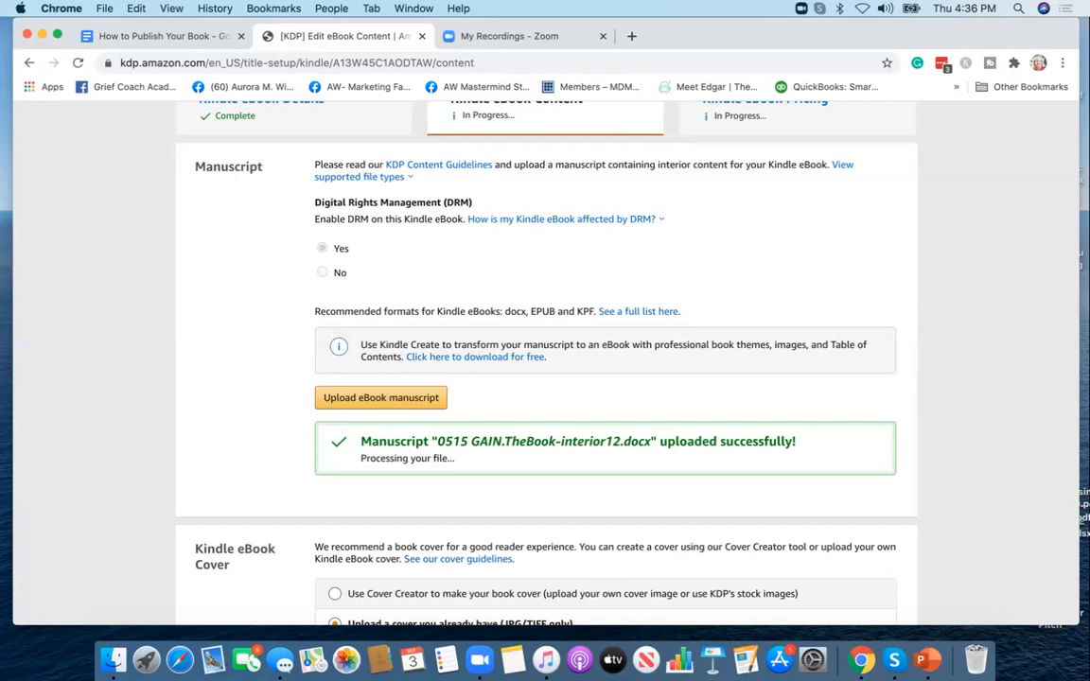
{"action": "scroll", "coordinate": [545, 360], "scroll_direction": "down", "scroll_amount": 5}
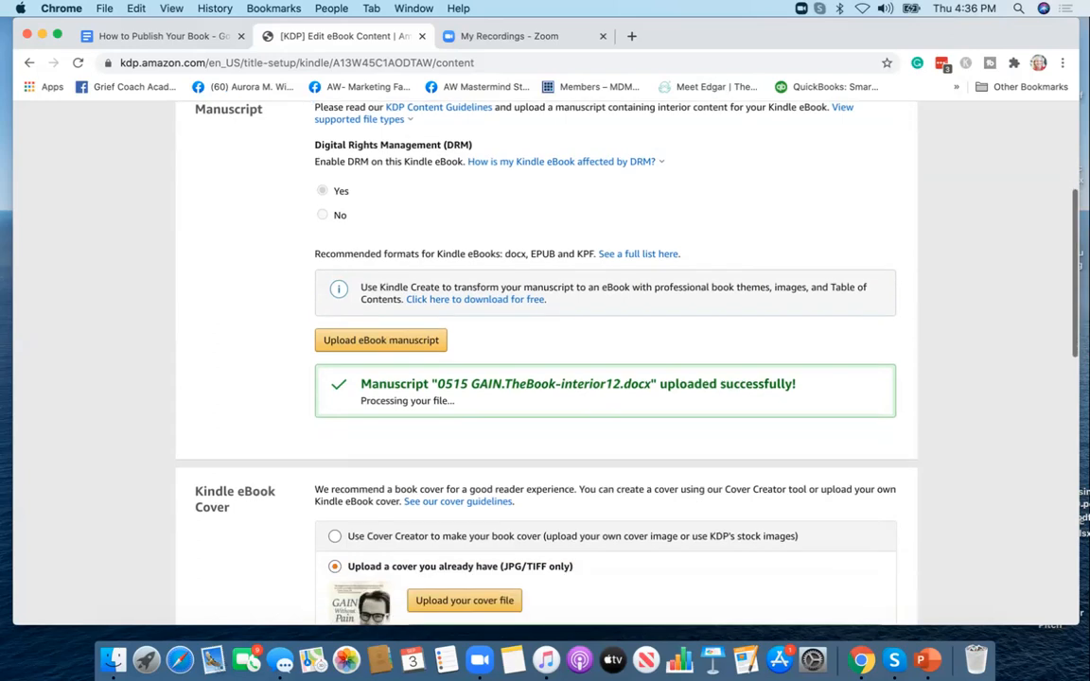
{"action": "scroll", "coordinate": [545, 359], "scroll_direction": "down", "scroll_amount": 2}
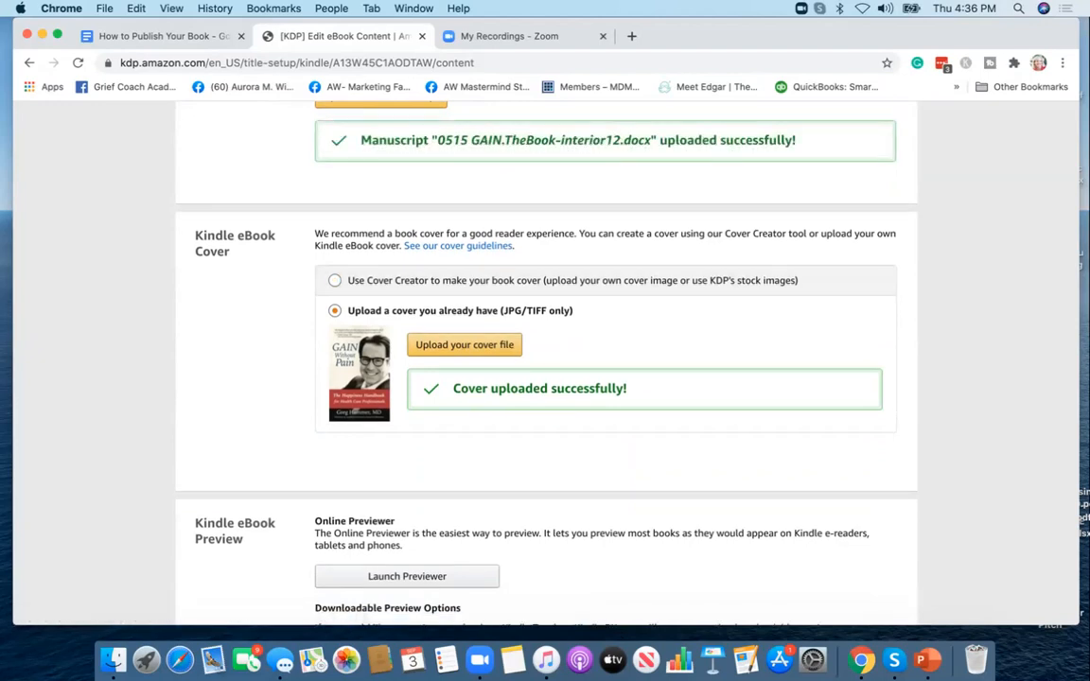
{"action": "scroll", "coordinate": [545, 360], "scroll_direction": "up", "scroll_amount": 1}
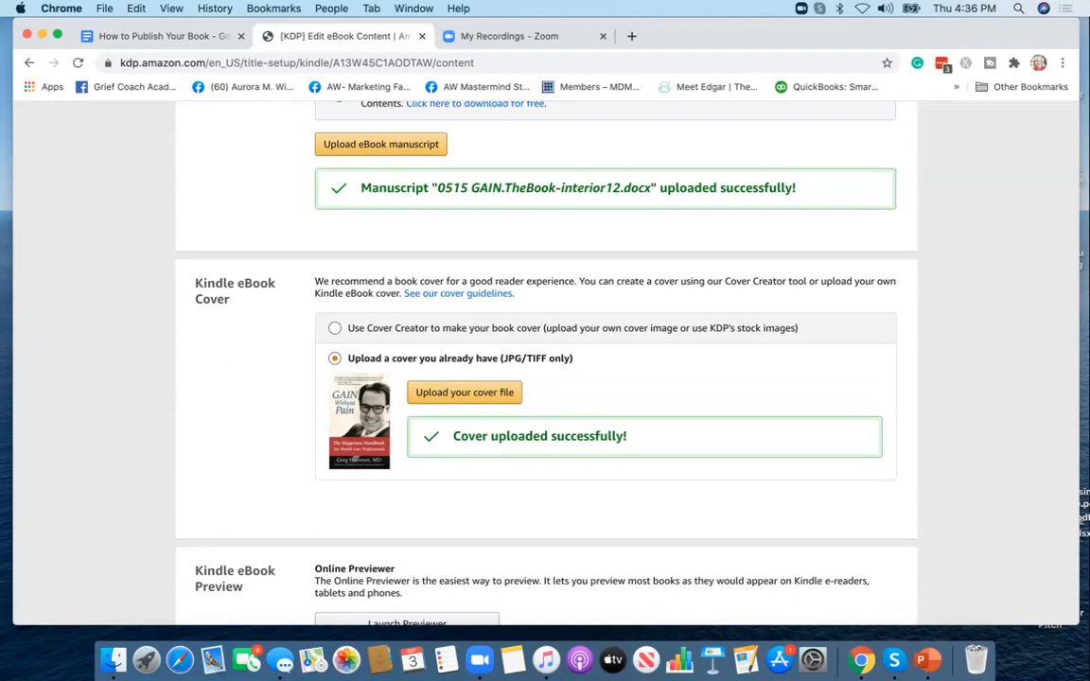
{"action": "scroll", "coordinate": [545, 360], "scroll_direction": "down", "scroll_amount": 2}
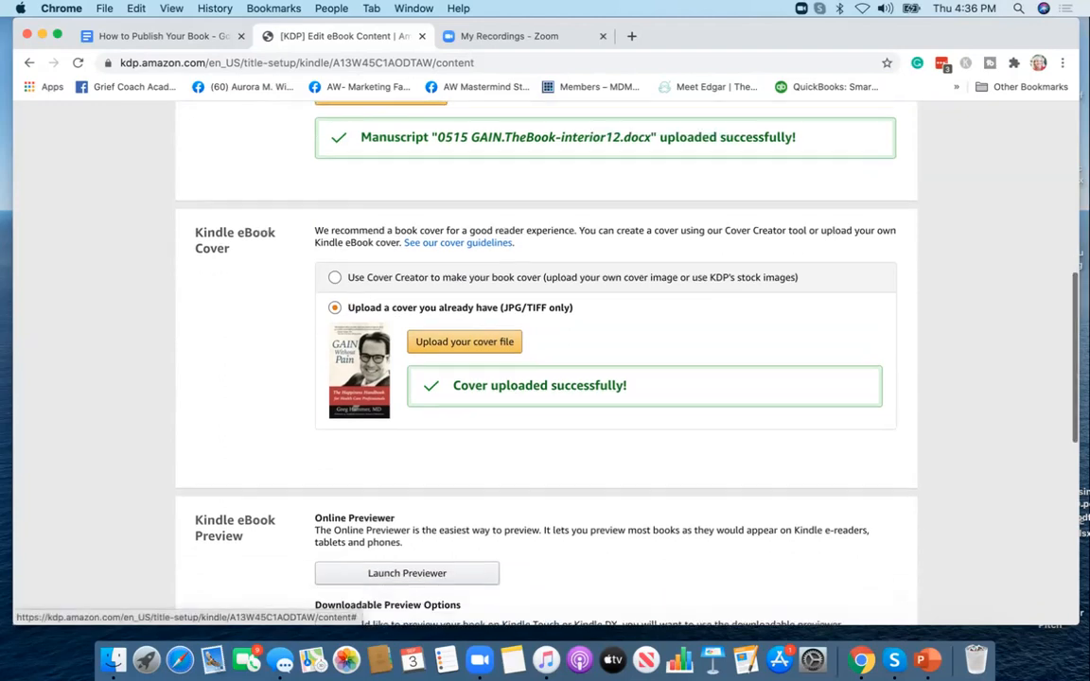
{"action": "scroll", "coordinate": [545, 360], "scroll_direction": "down", "scroll_amount": 1}
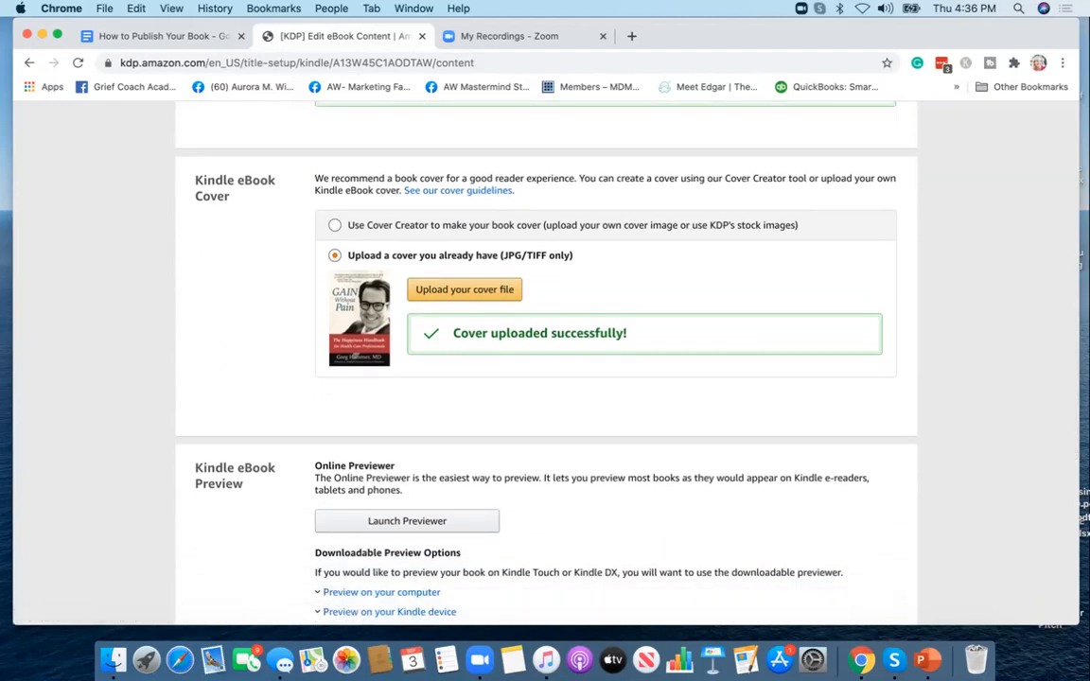
{"action": "scroll", "coordinate": [545, 360], "scroll_direction": "down", "scroll_amount": 3}
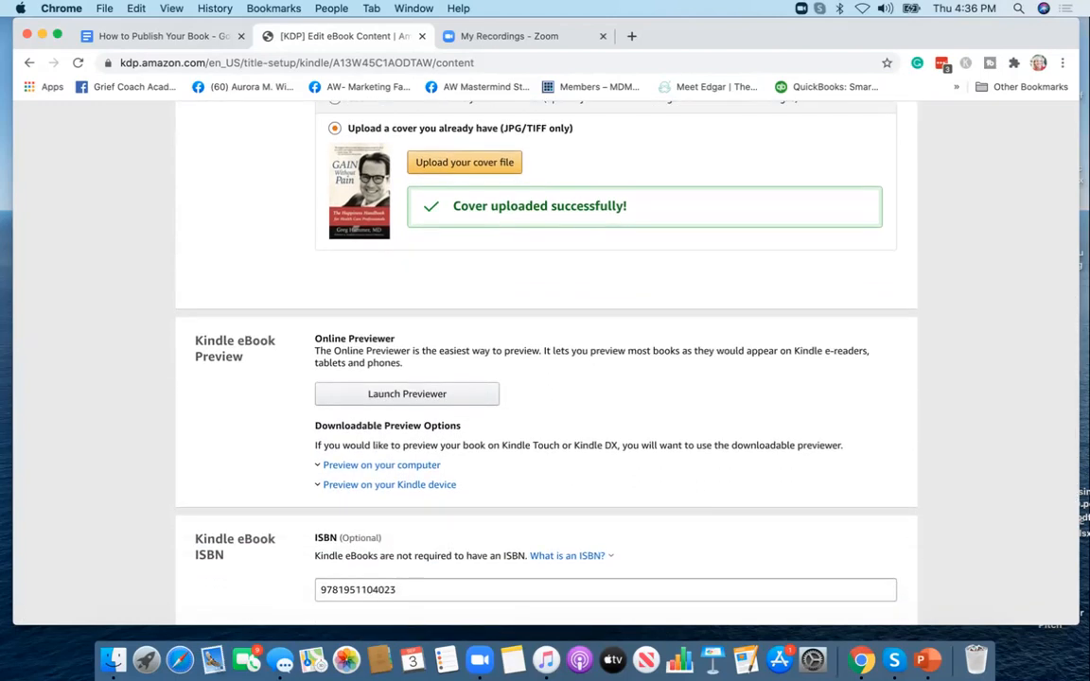
{"action": "scroll", "coordinate": [545, 359], "scroll_direction": "down", "scroll_amount": 2}
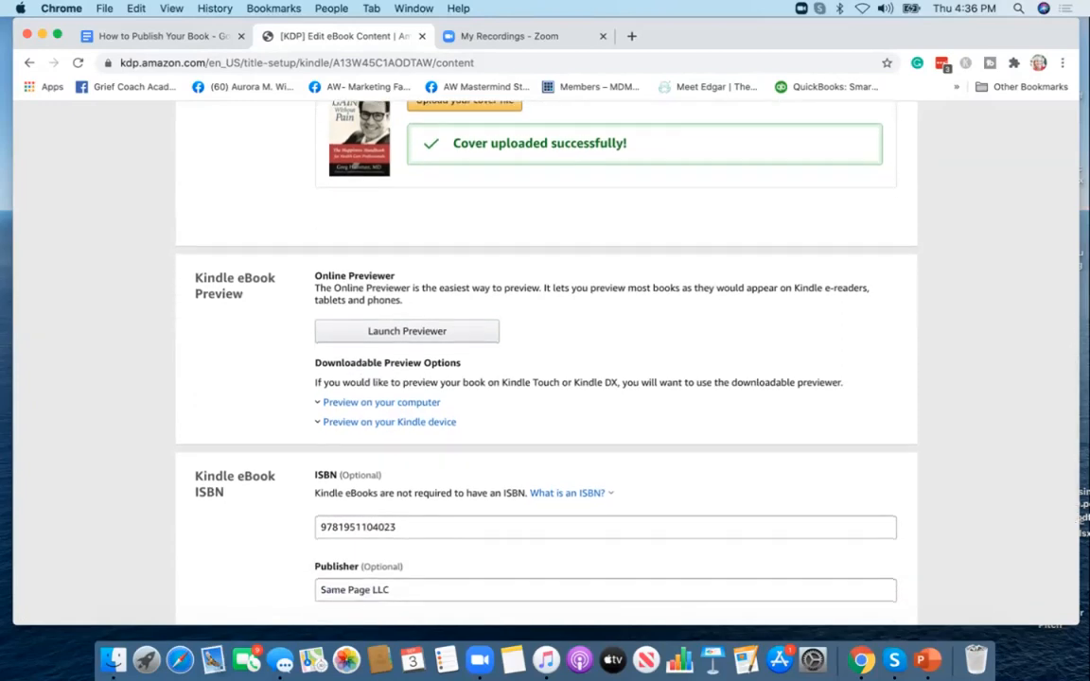
{"action": "scroll", "coordinate": [545, 360], "scroll_direction": "down", "scroll_amount": 3}
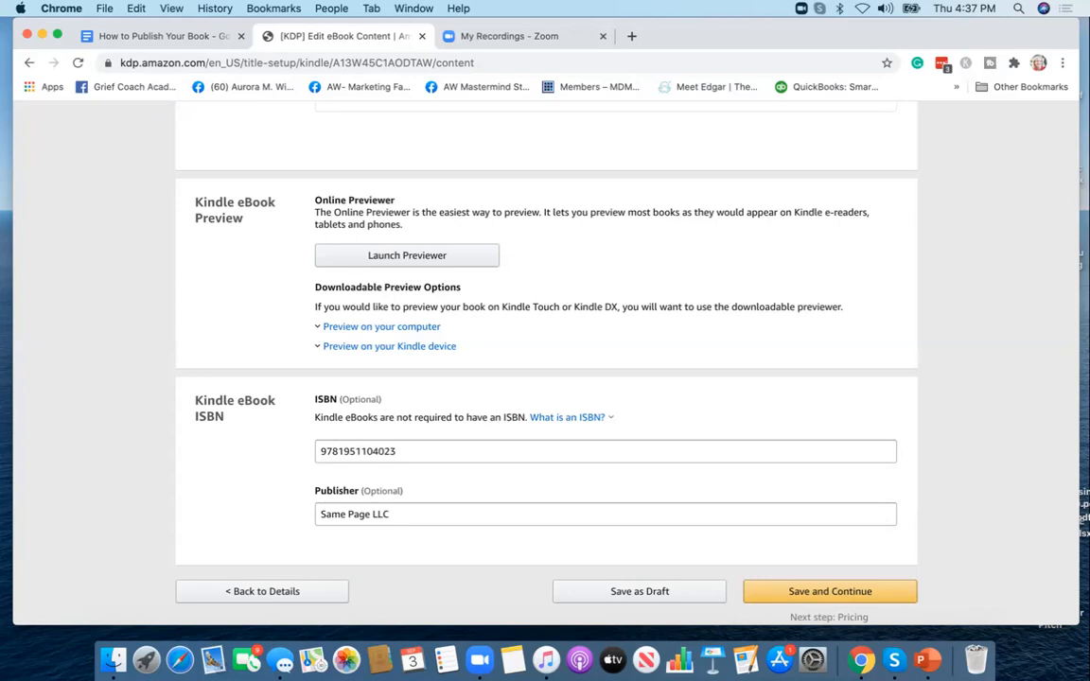
{"action": "scroll", "coordinate": [545, 360], "scroll_direction": "down", "scroll_amount": 2}
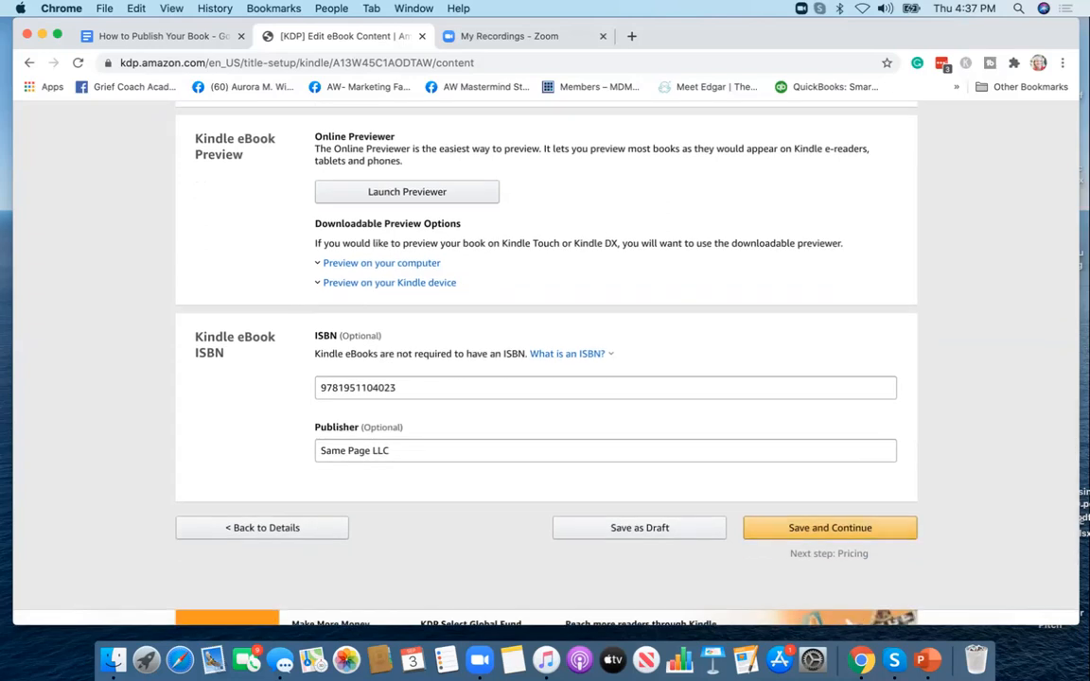
Launch the Online Previewer and page through the front matter from the cover to the Contents page
{"action": "scroll", "coordinate": [545, 360], "scroll_direction": "up", "scroll_amount": 4}
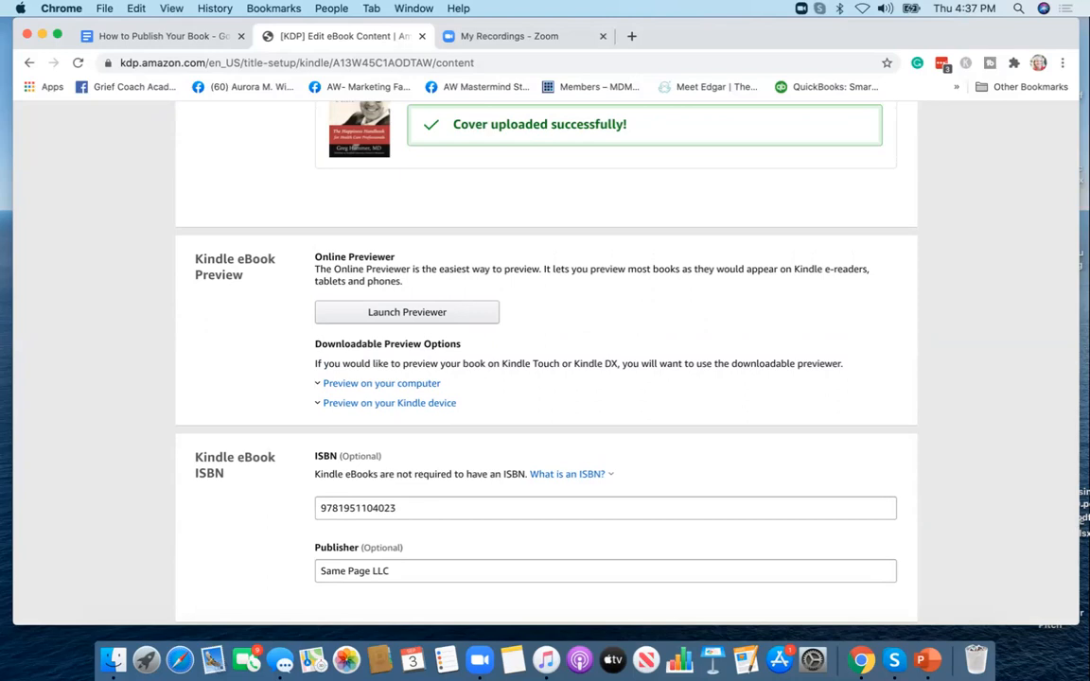
{"action": "left_click", "coordinate": [407, 312]}
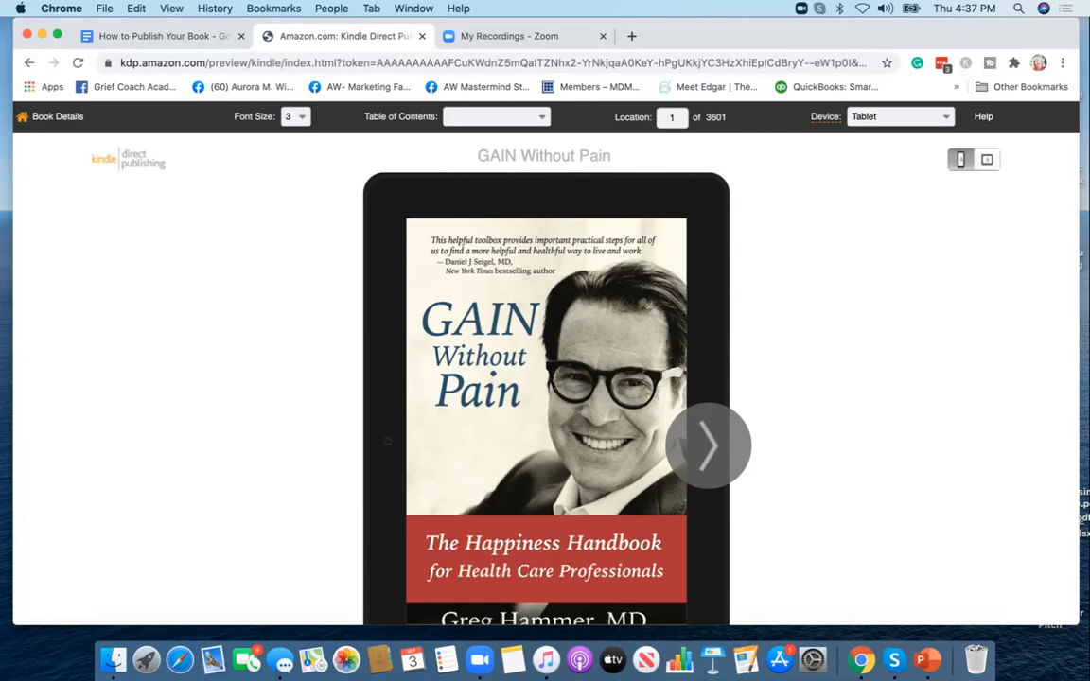
{"action": "key", "text": "Right"}
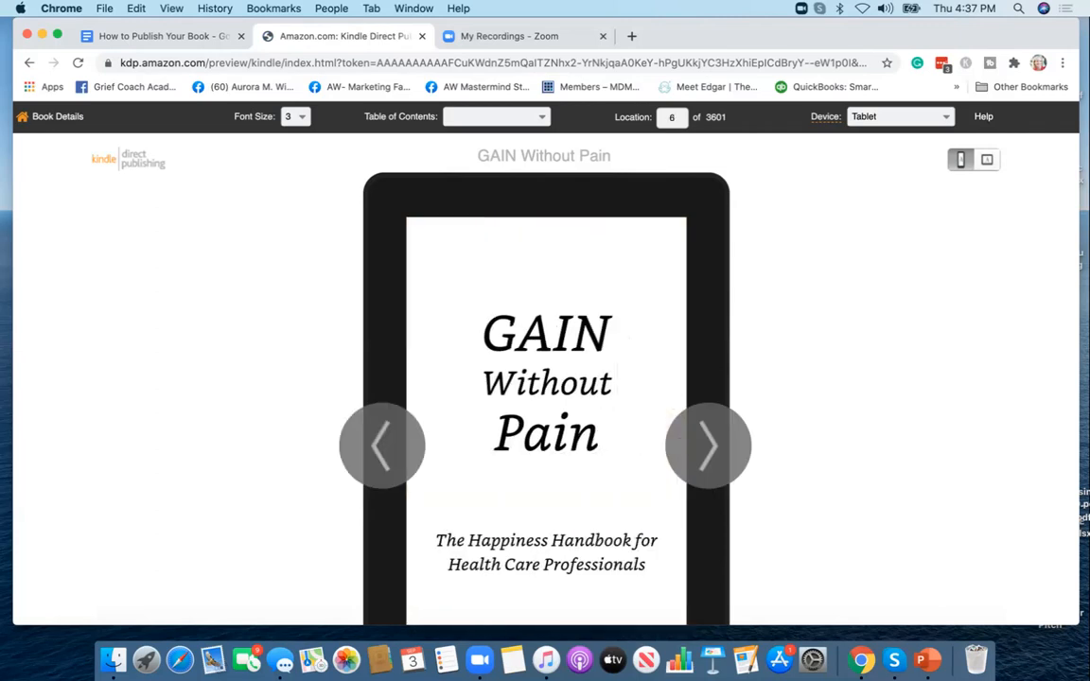
{"action": "key", "text": "Right"}
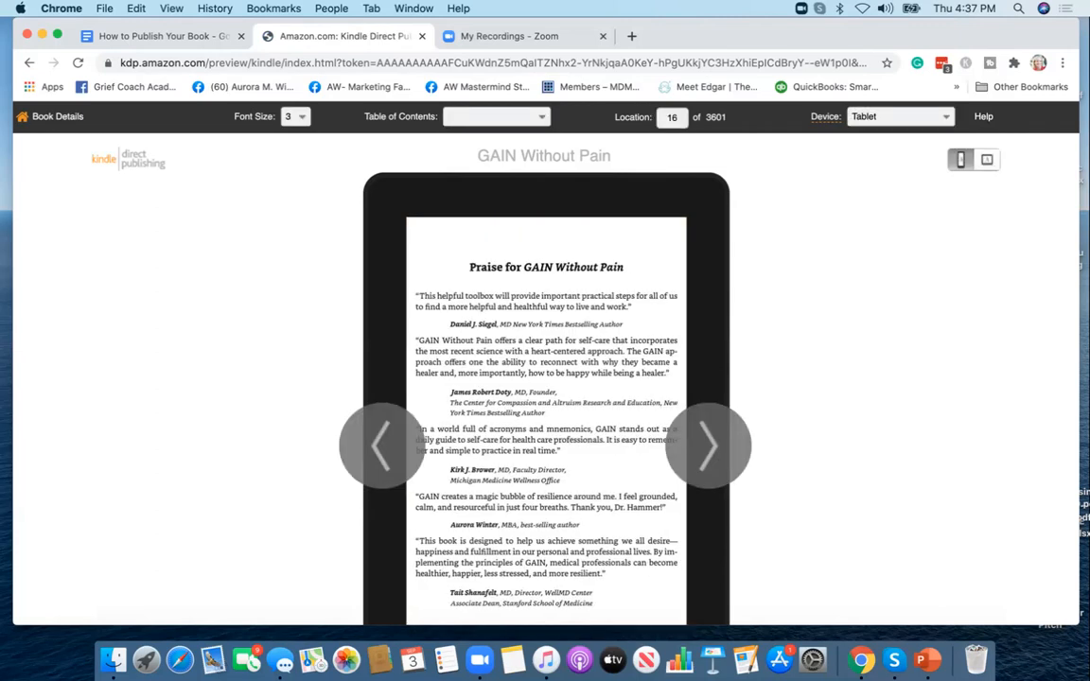
{"action": "key", "text": "Right"}
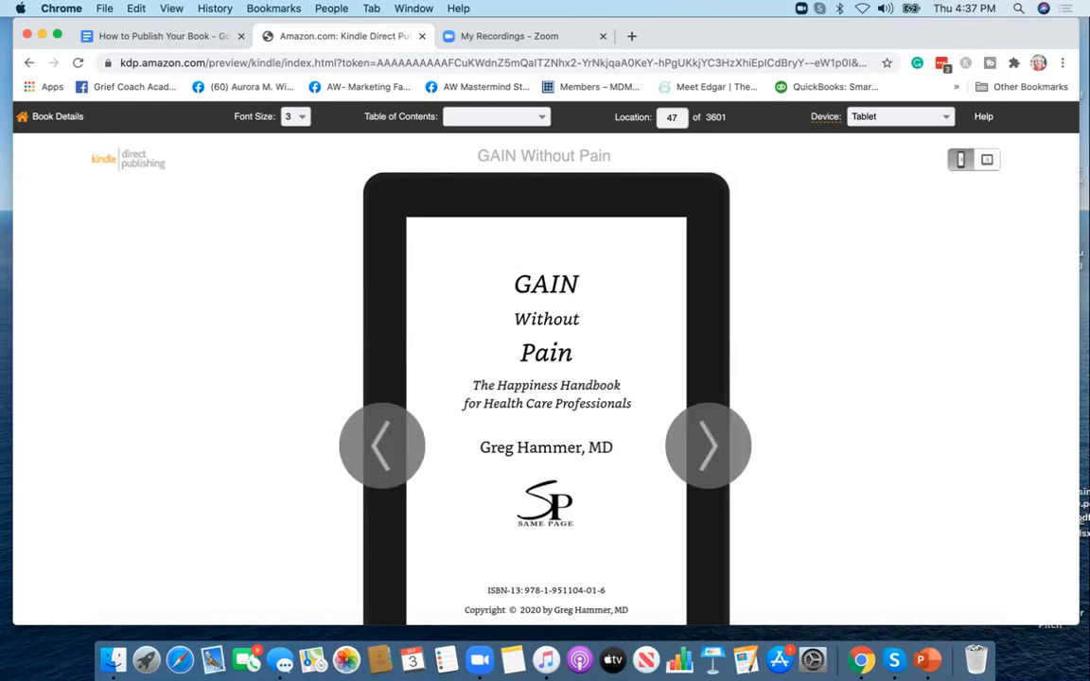
{"action": "key", "text": "Right"}
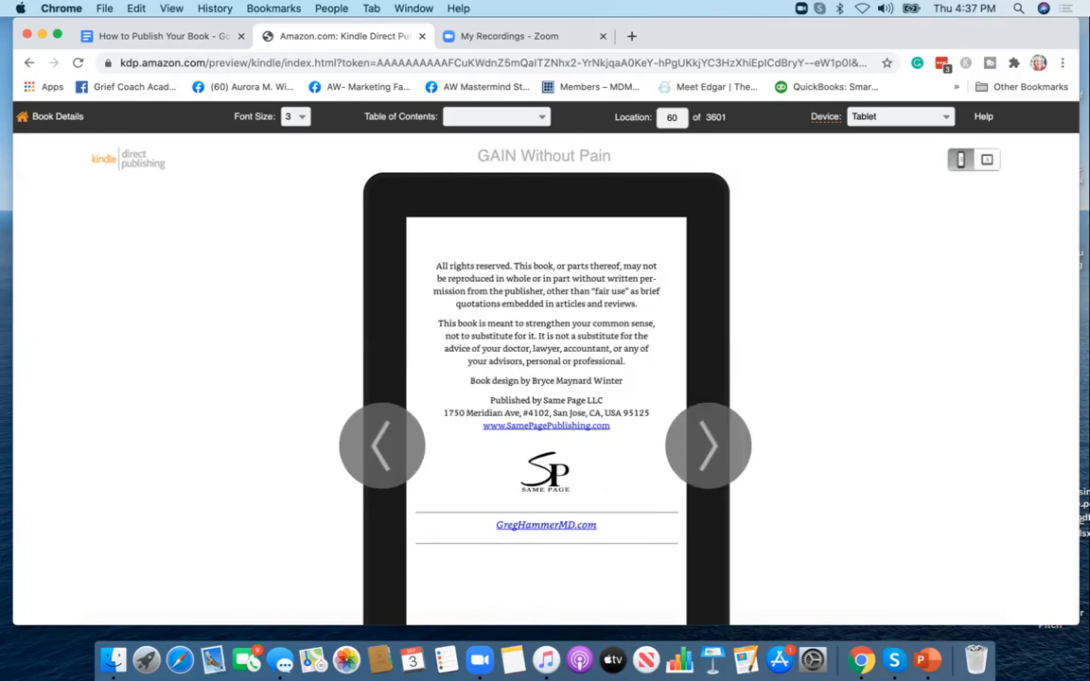
{"action": "key", "text": "Right"}
{"action": "key", "text": "Right"}
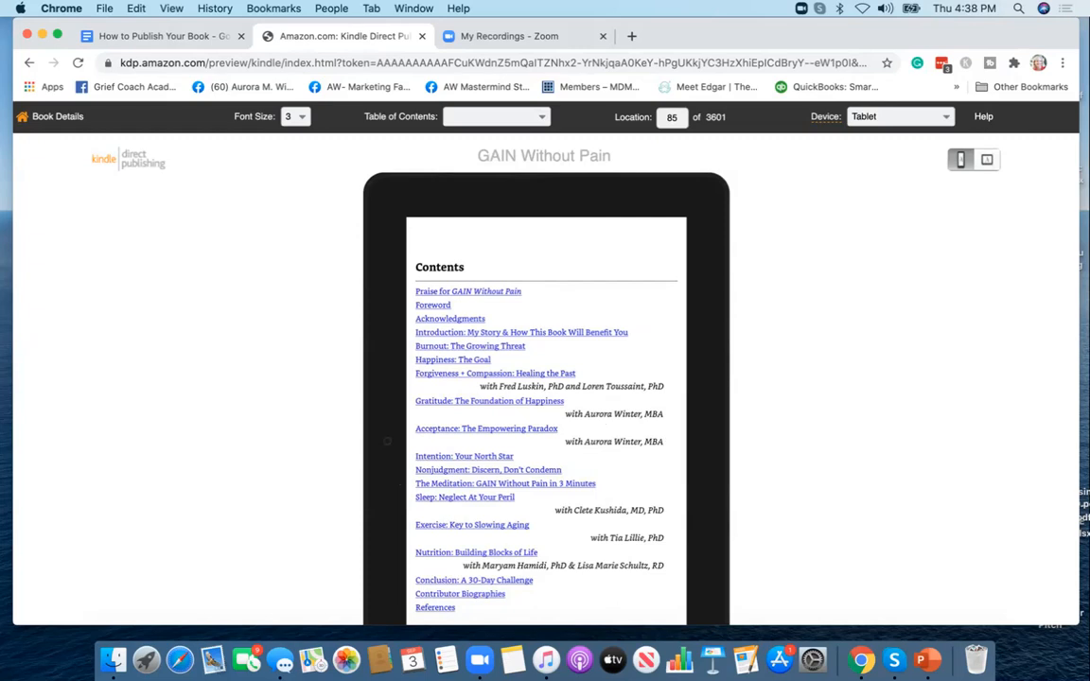
Go to the chapter "Gratitude: The Foundation of Happiness", switch the preview to landscape orientation and page forward twice
{"action": "key", "text": "Right"}
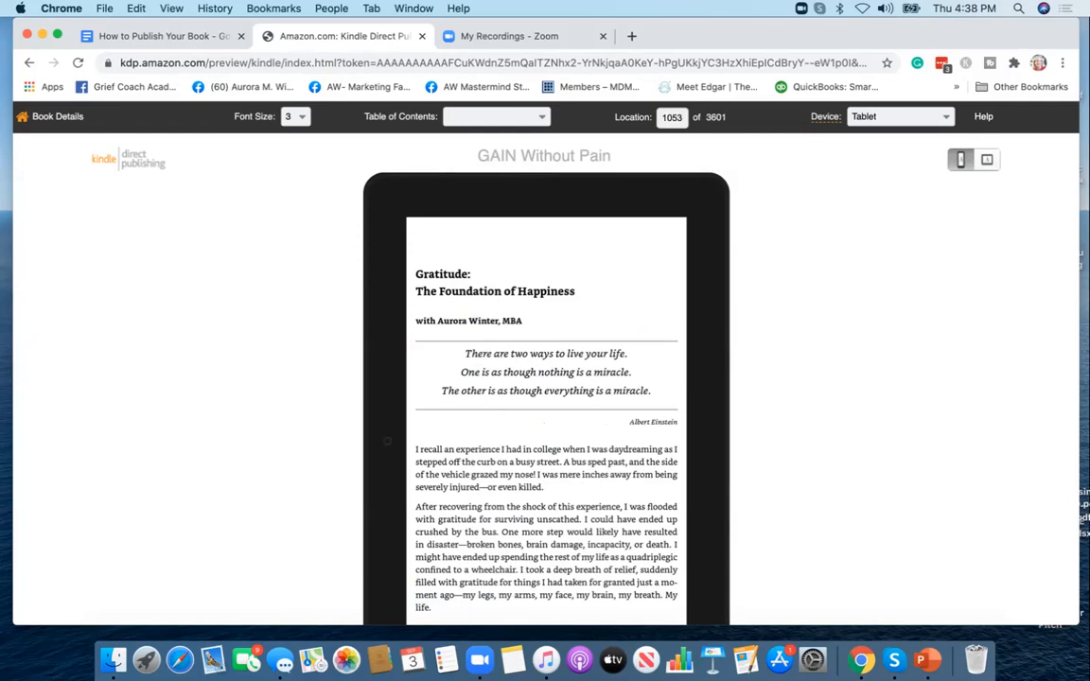
{"action": "left_click", "coordinate": [987, 160]}
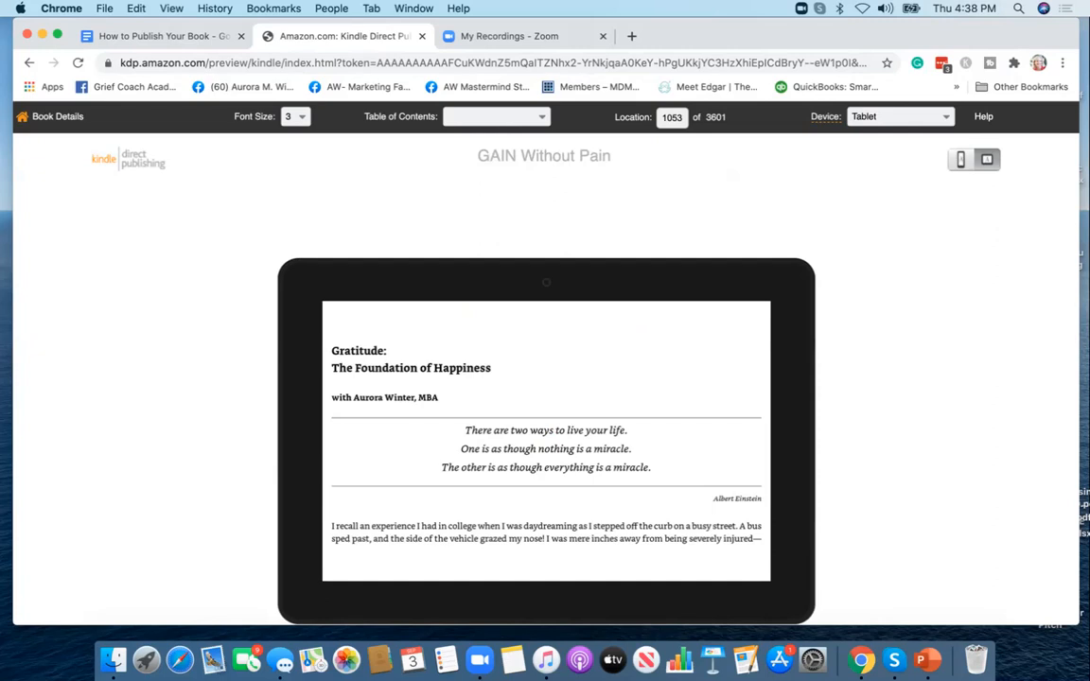
{"action": "scroll", "coordinate": [545, 397], "scroll_direction": "down", "scroll_amount": 3}
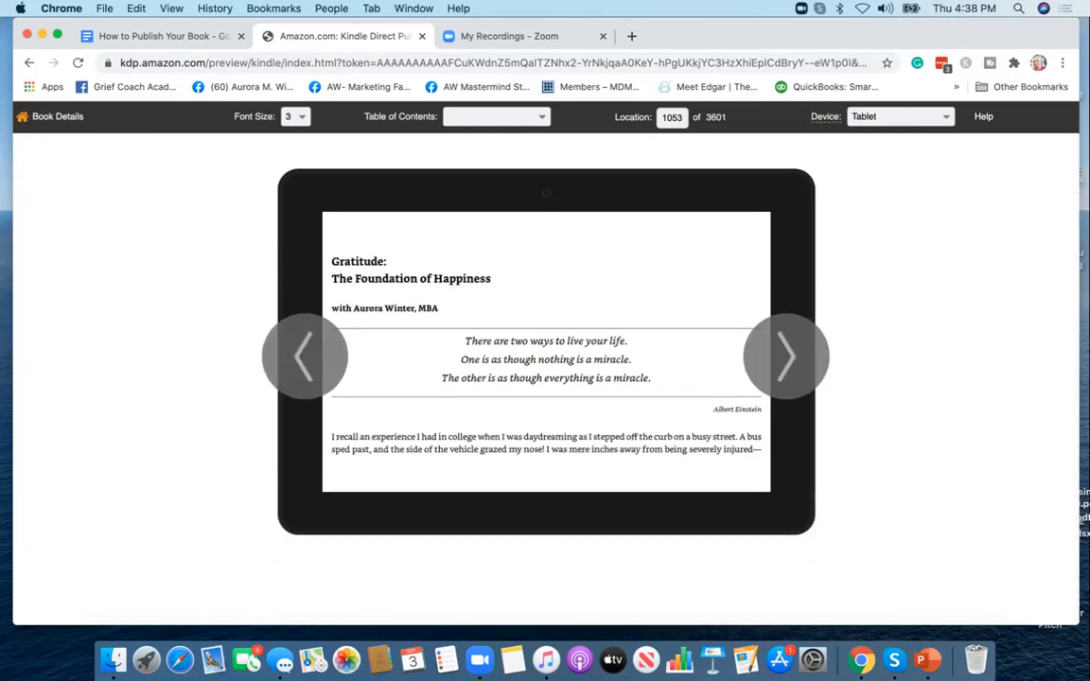
{"action": "left_click", "coordinate": [786, 357]}
{"action": "left_click", "coordinate": [786, 356]}
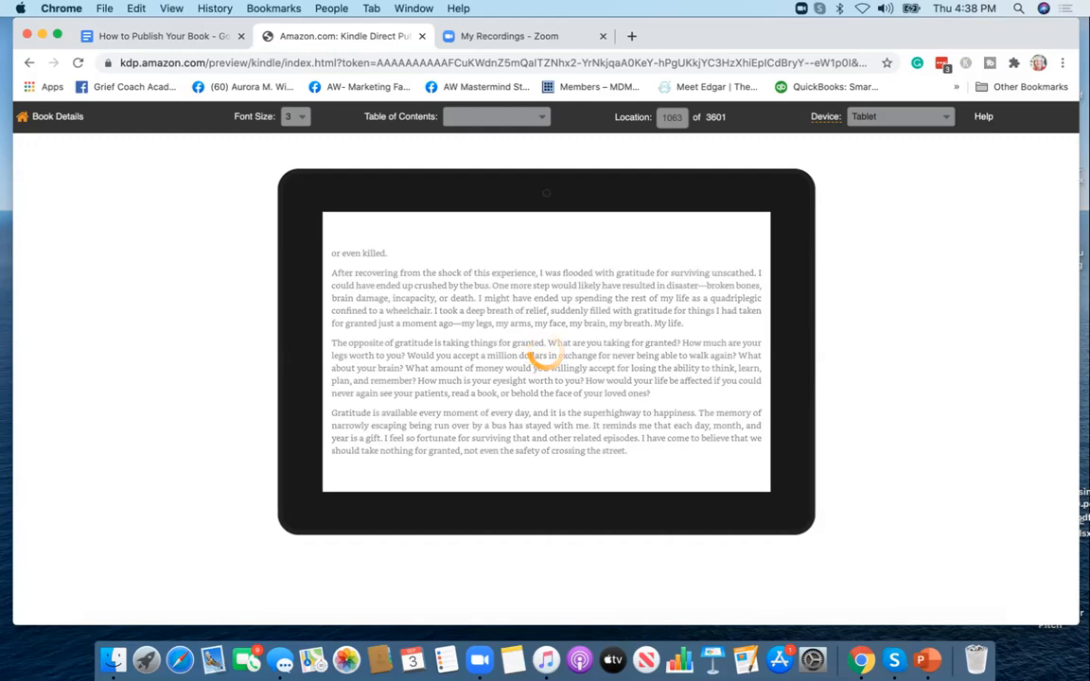
{"action": "scroll", "coordinate": [546, 378], "scroll_direction": "down", "scroll_amount": 2}
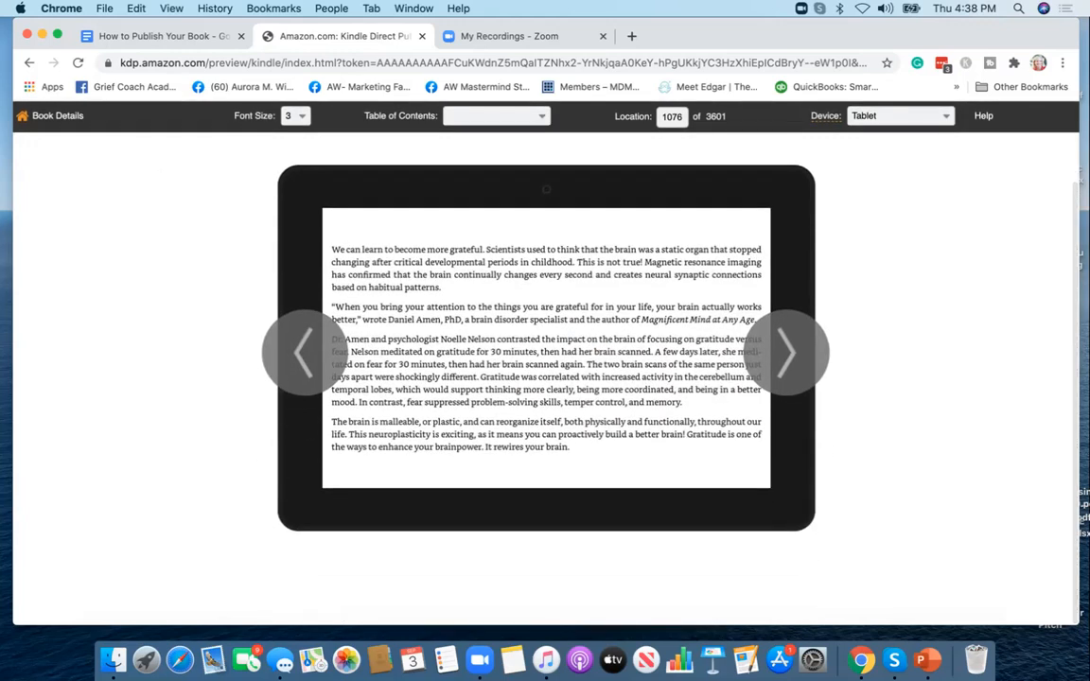
{"action": "scroll", "coordinate": [546, 378], "scroll_direction": "up", "scroll_amount": 2}
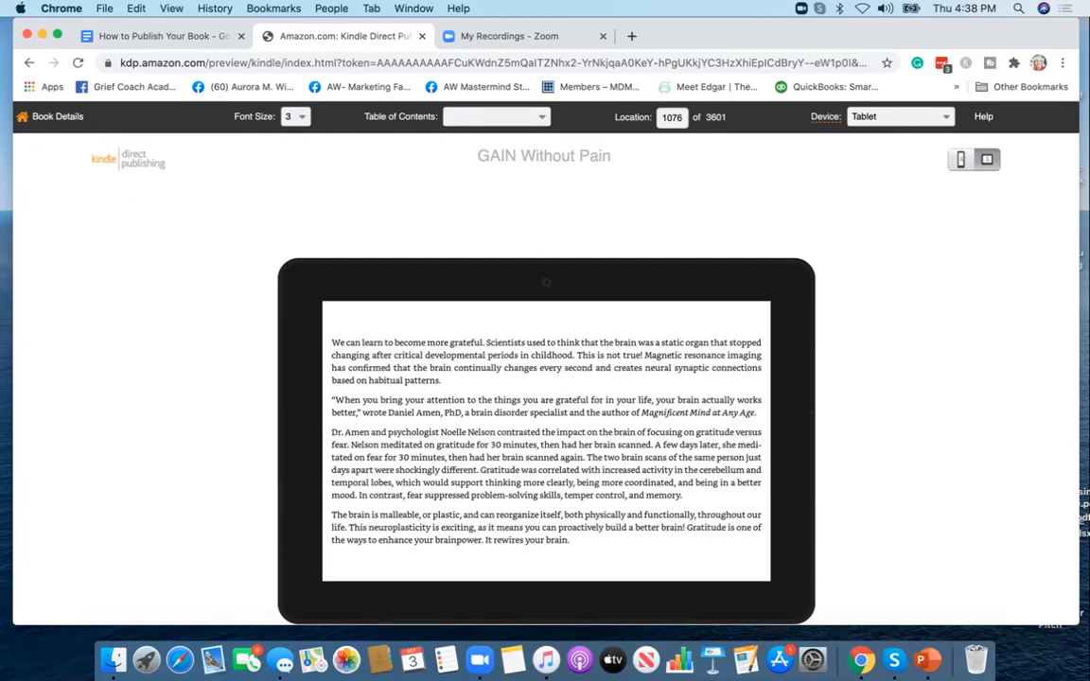
Set the preview font size to 6 and move the screen-sharing toolbar clear of the browser tabs
{"action": "left_click", "coordinate": [296, 117]}
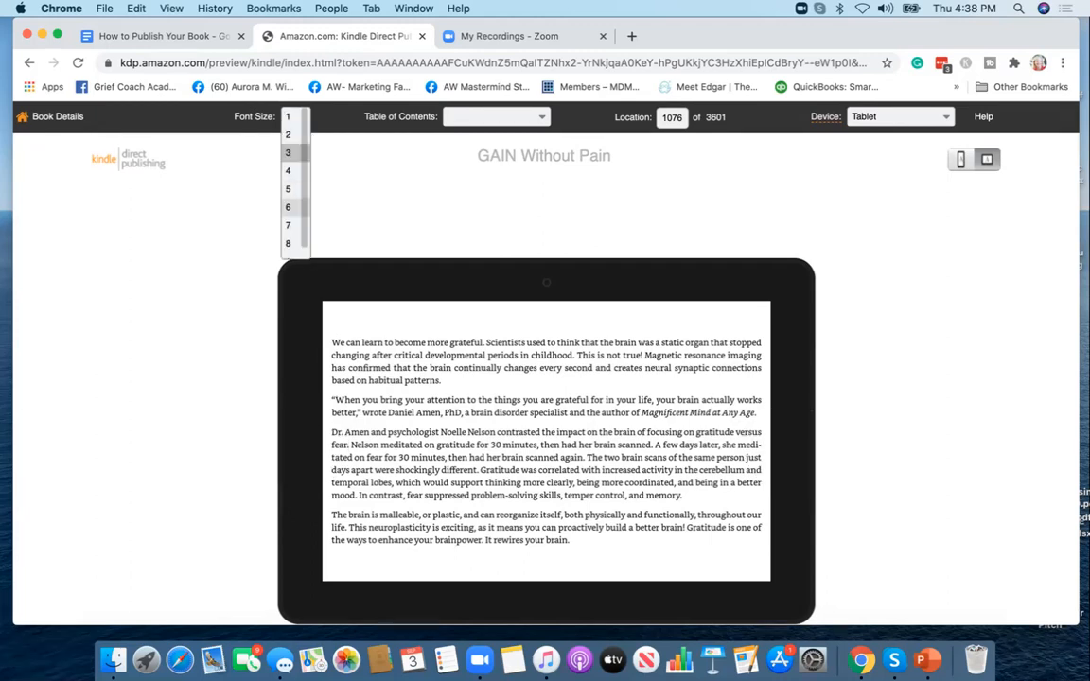
{"action": "left_click", "coordinate": [265, 188]}
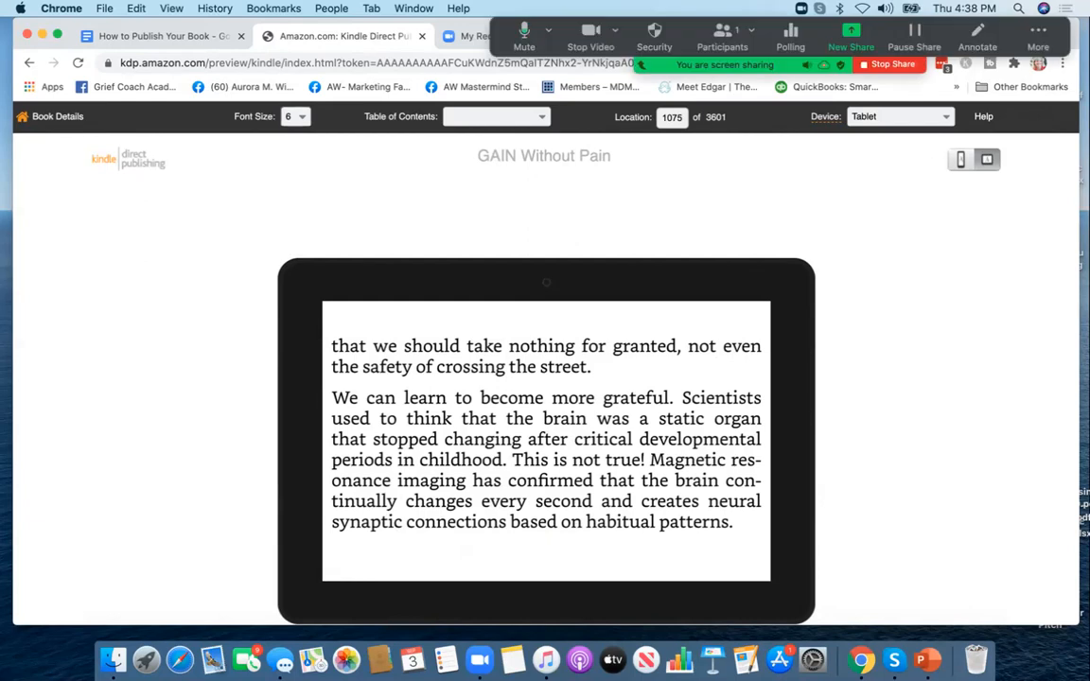
{"action": "scroll", "coordinate": [546, 378], "scroll_direction": "down", "scroll_amount": 2}
{"action": "scroll", "coordinate": [546, 378], "scroll_direction": "up", "scroll_amount": 2}
{"action": "left_click_drag", "start_coordinate": [1041, 45], "coordinate": [1061, 233]}
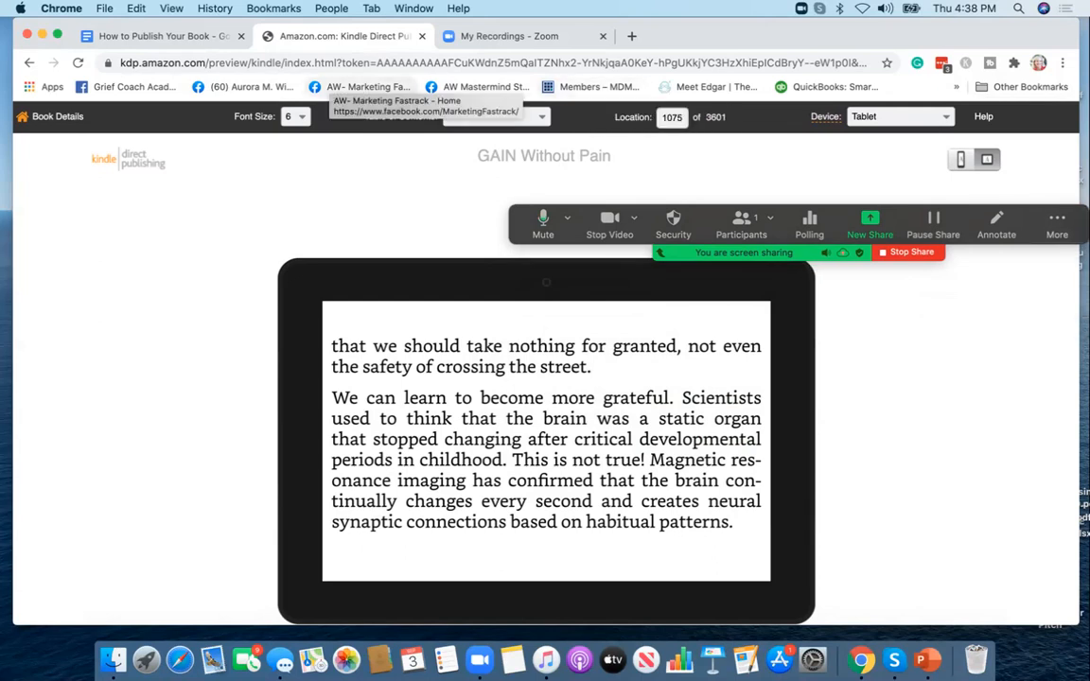
Return from the previewer to the eBook Content page and hide the floating meeting controls
{"action": "left_click", "coordinate": [67, 117]}
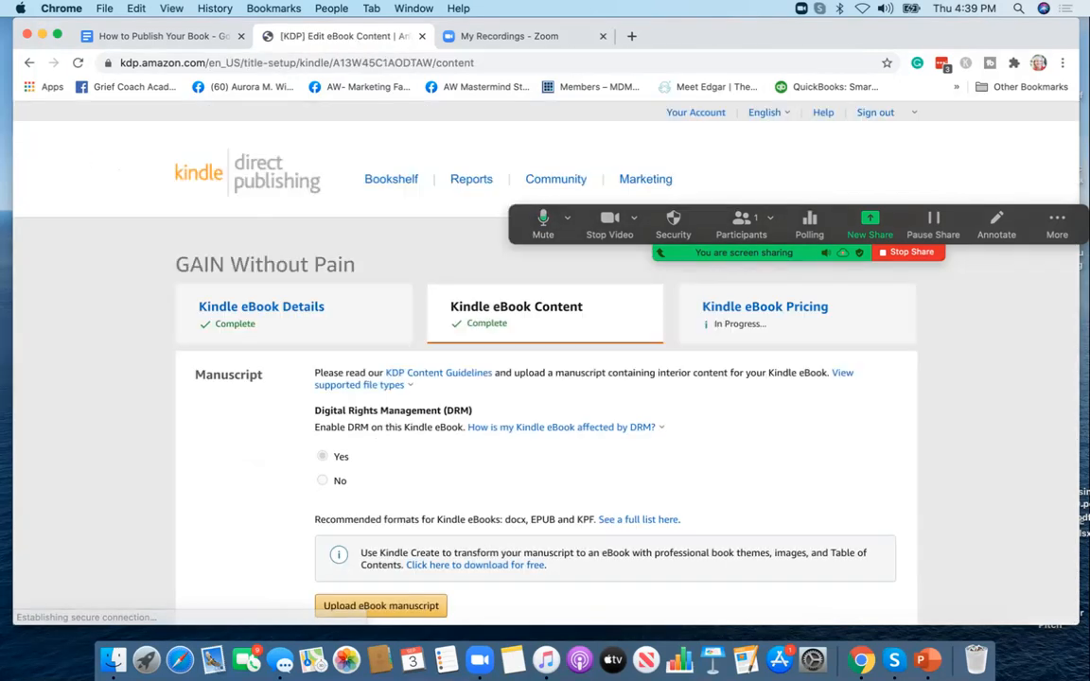
{"action": "left_click", "coordinate": [1057, 225]}
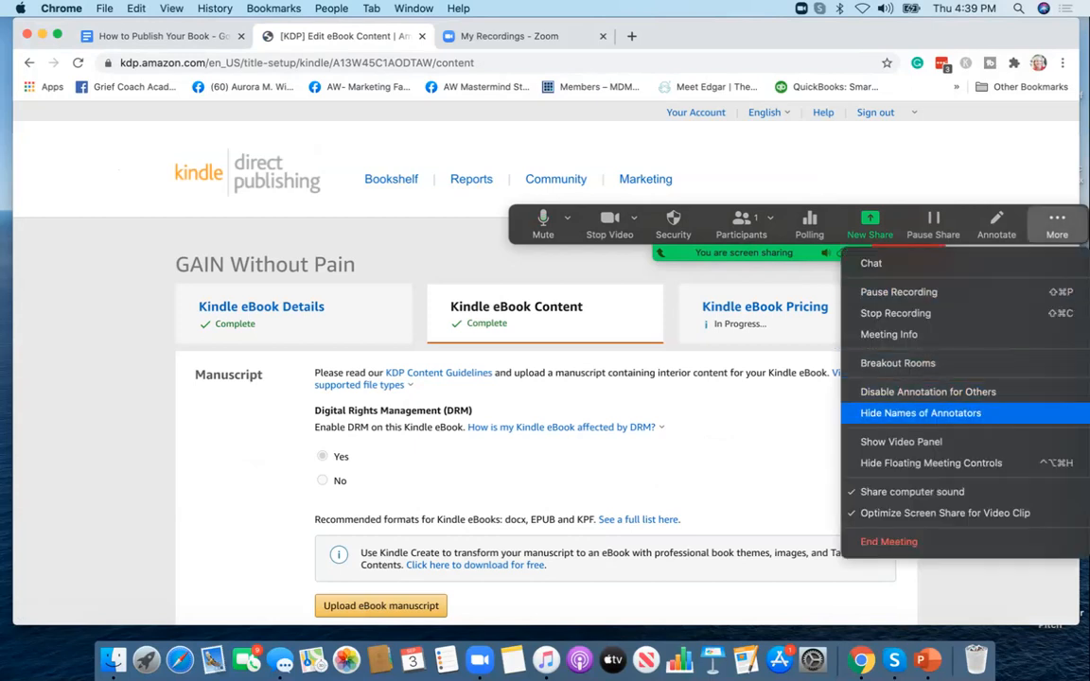
{"action": "left_click", "coordinate": [931, 463]}
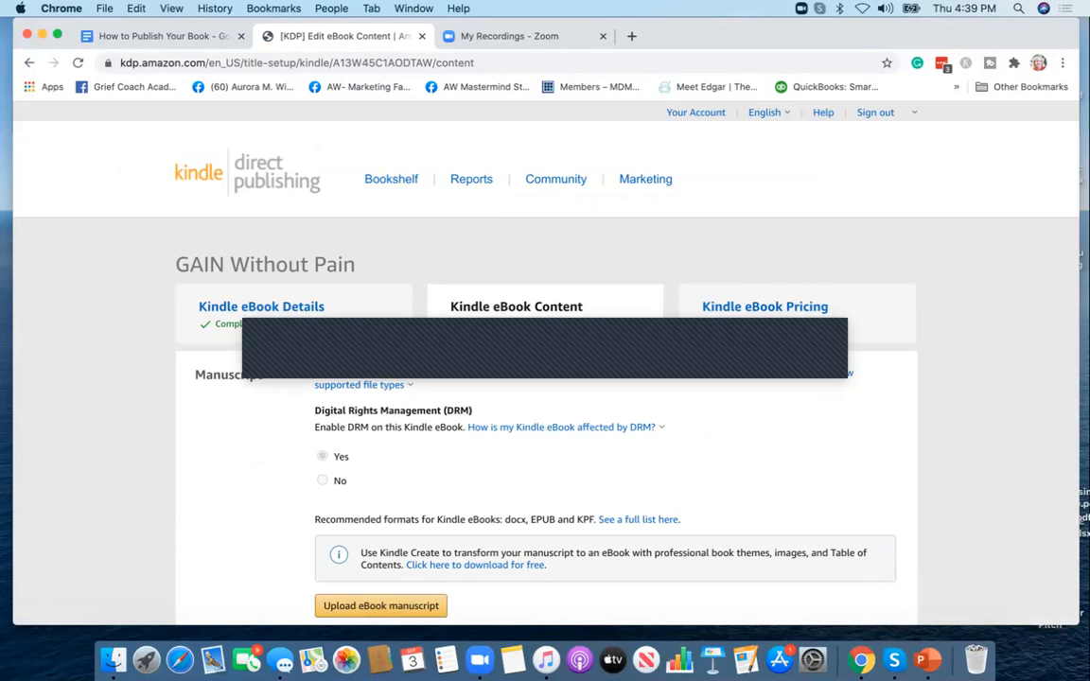
Save the Kindle eBook Content page and continue to the Pricing page
{"action": "scroll", "coordinate": [545, 379], "scroll_direction": "down", "scroll_amount": 10}
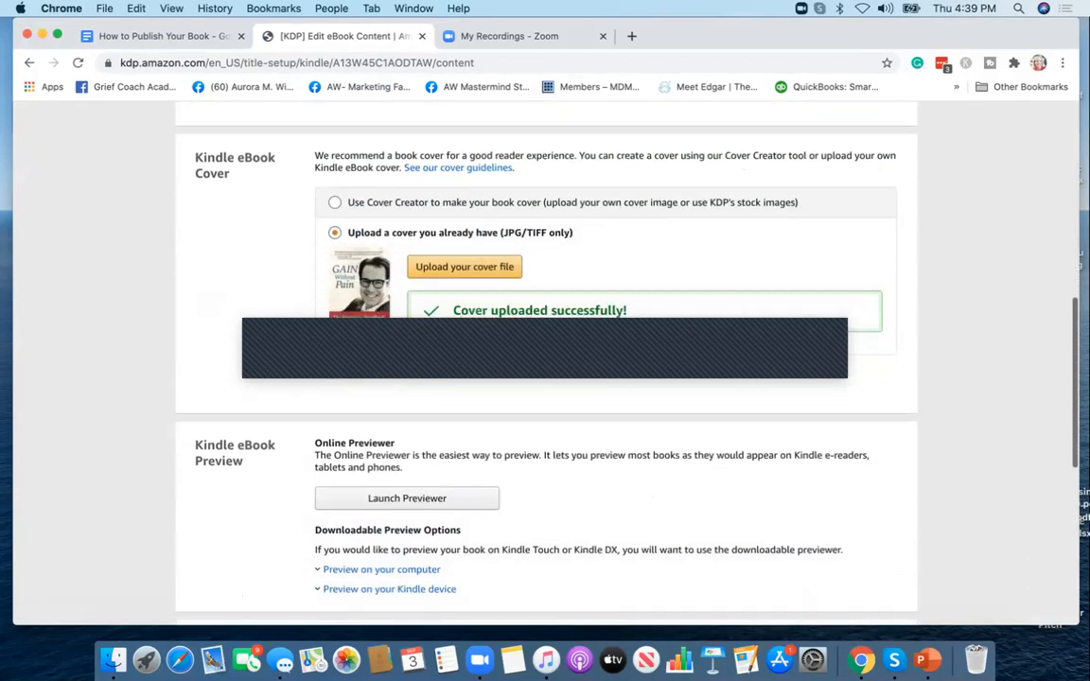
{"action": "scroll", "coordinate": [545, 379], "scroll_direction": "down", "scroll_amount": 10}
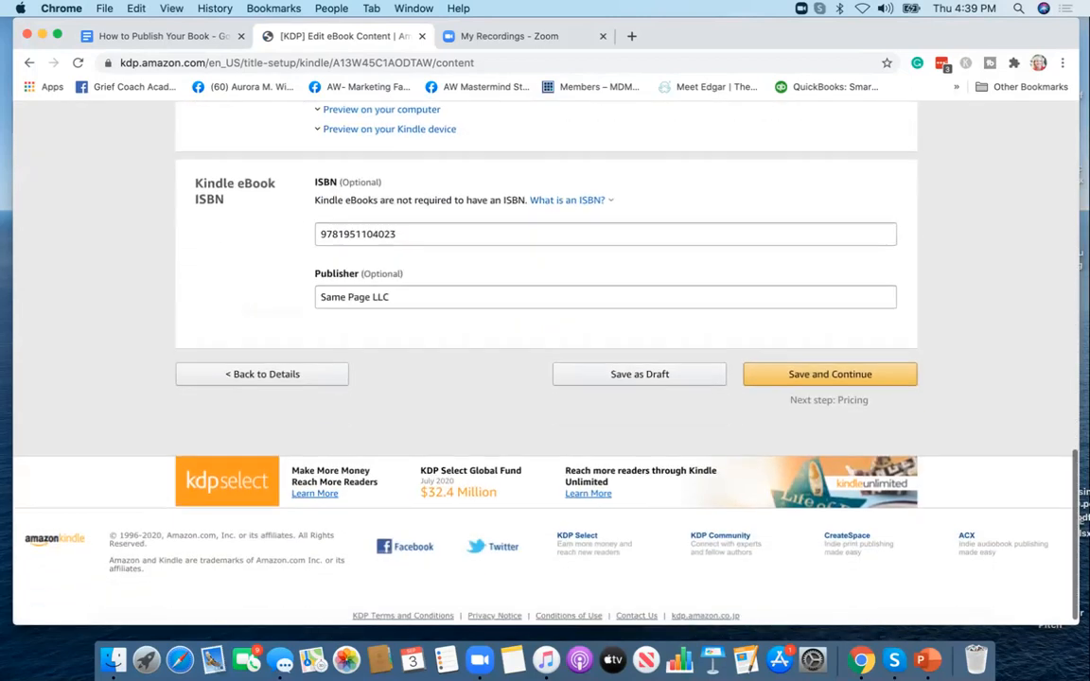
{"action": "left_click", "coordinate": [830, 375]}
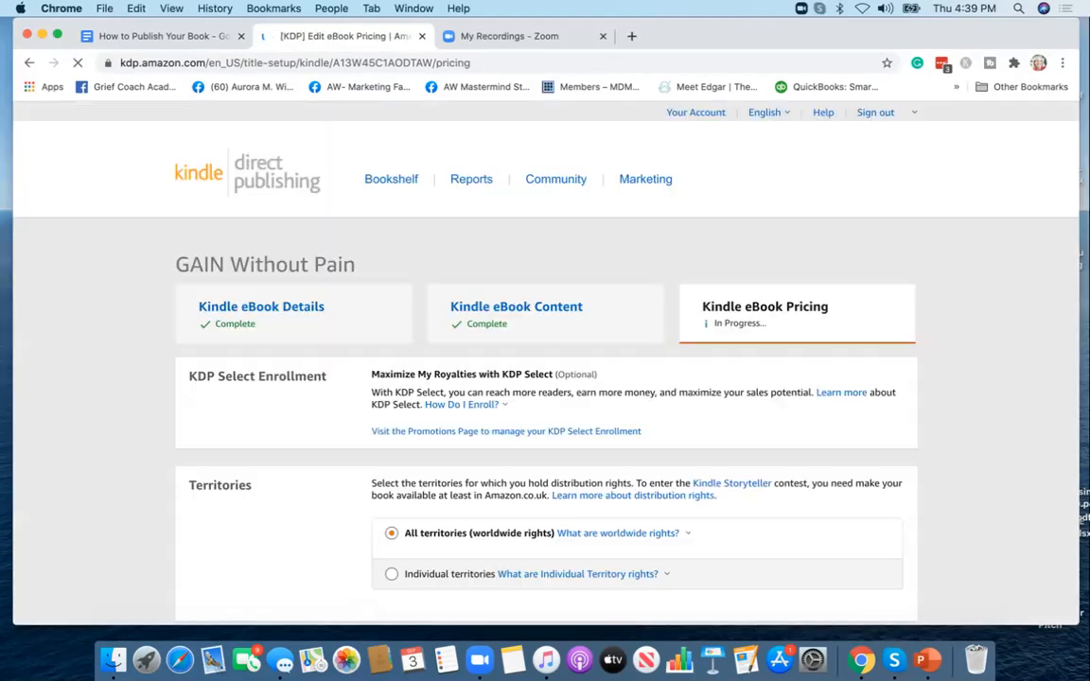
Review KDP Select enrollment, territories, the royalty plan and the Amazon.com list price, including its allowed price range
{"action": "scroll", "coordinate": [545, 379], "scroll_direction": "down", "scroll_amount": 2}
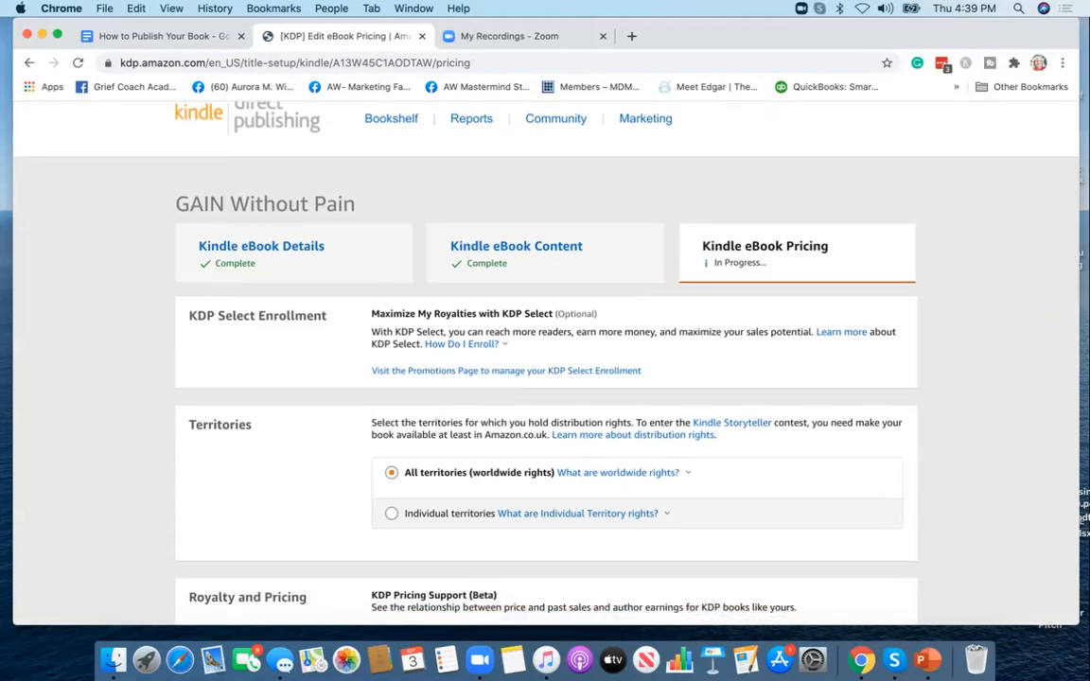
{"action": "scroll", "coordinate": [545, 378], "scroll_direction": "down", "scroll_amount": 3}
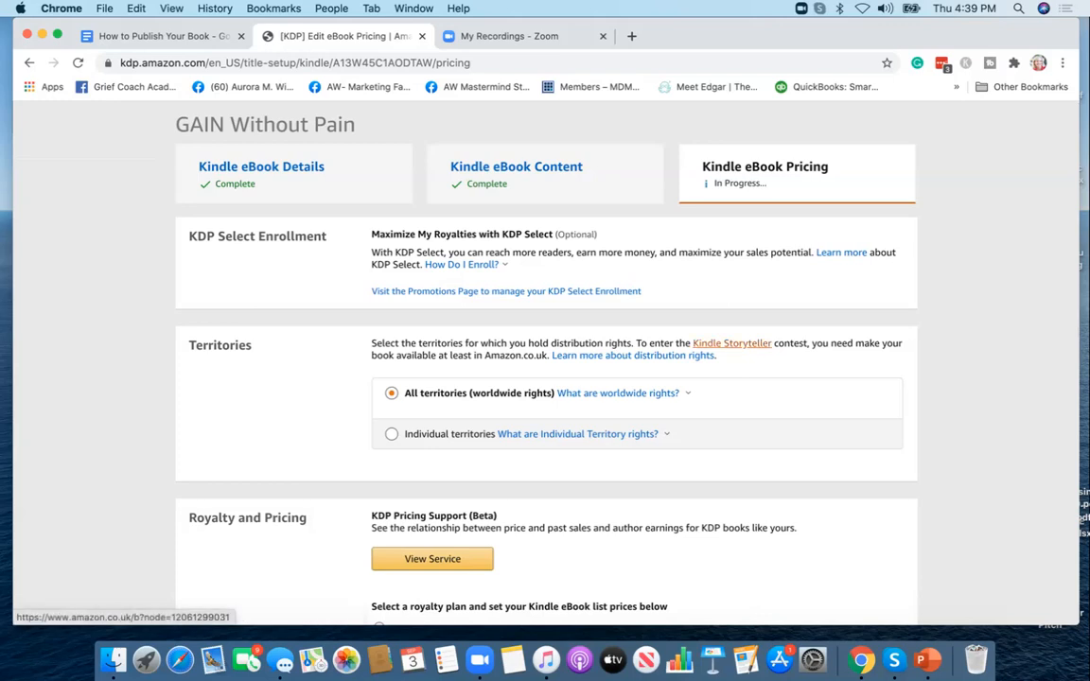
{"action": "scroll", "coordinate": [732, 343], "scroll_direction": "down", "scroll_amount": 6}
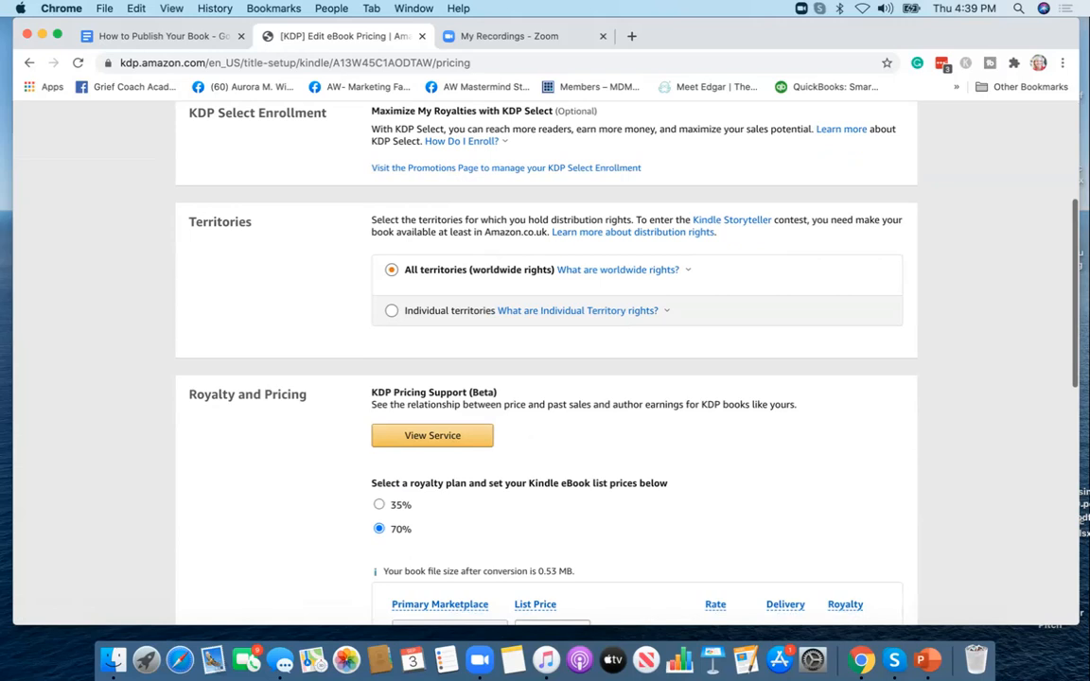
{"action": "scroll", "coordinate": [545, 359], "scroll_direction": "down", "scroll_amount": 2}
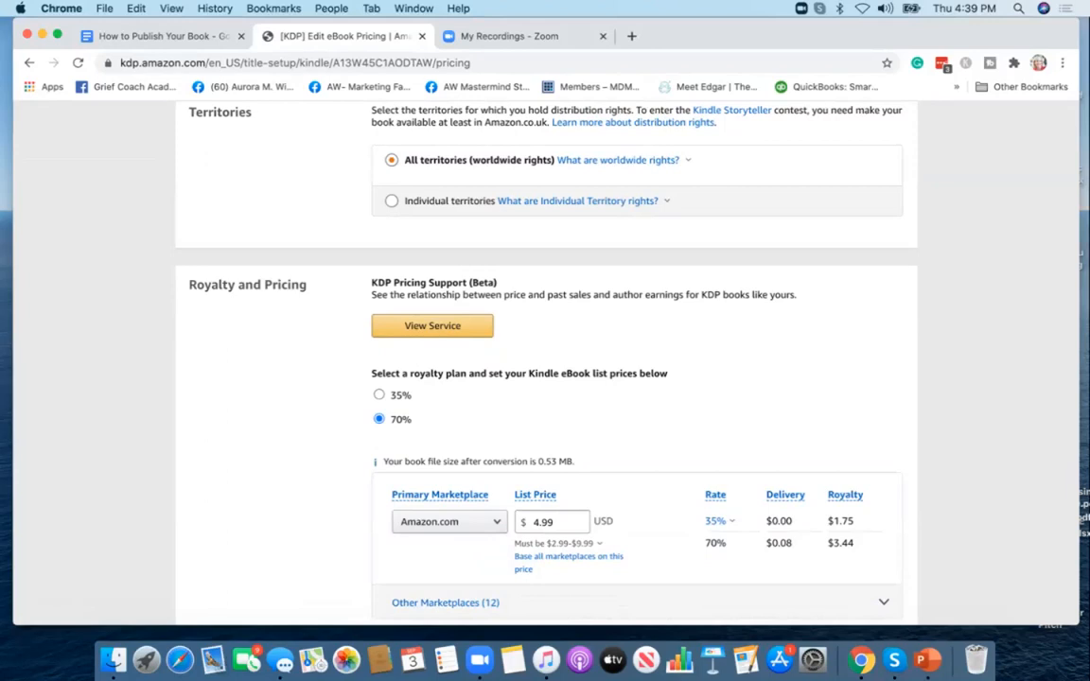
{"action": "scroll", "coordinate": [545, 360], "scroll_direction": "down", "scroll_amount": 1}
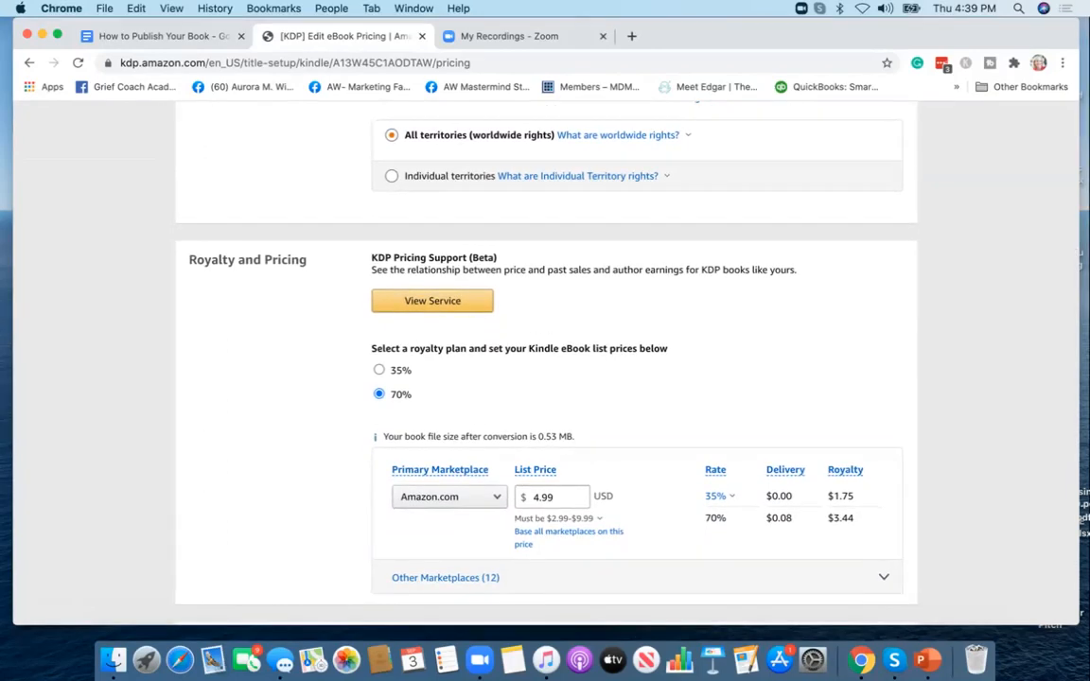
{"action": "scroll", "coordinate": [545, 360], "scroll_direction": "down", "scroll_amount": 2}
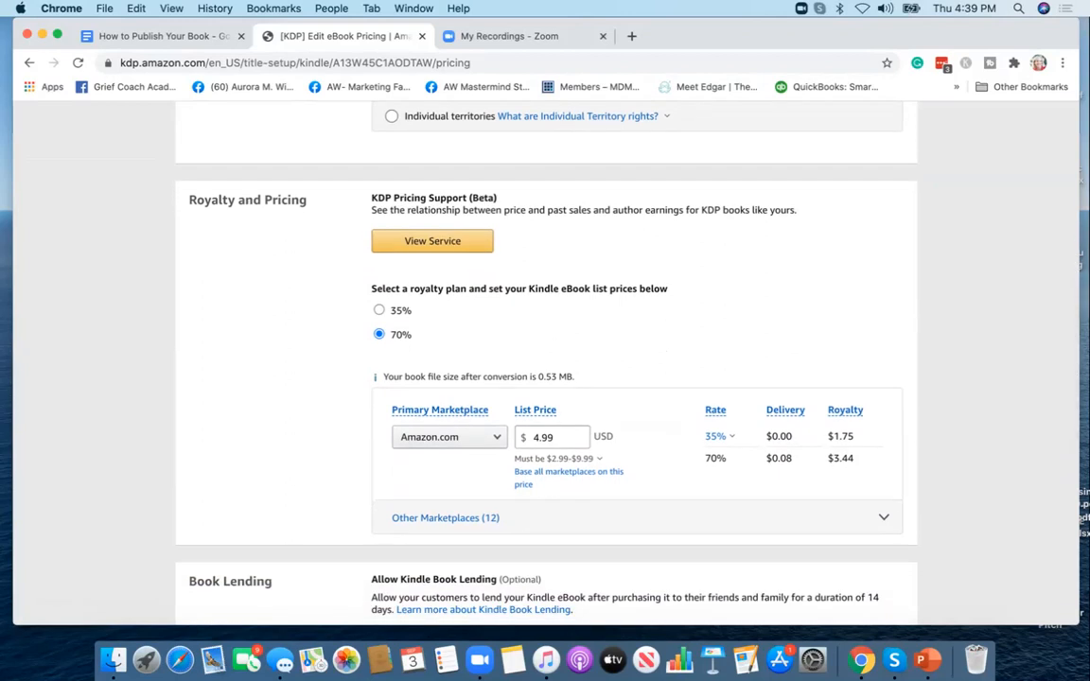
{"action": "left_click", "coordinate": [560, 459]}
{"action": "left_click", "coordinate": [560, 459]}
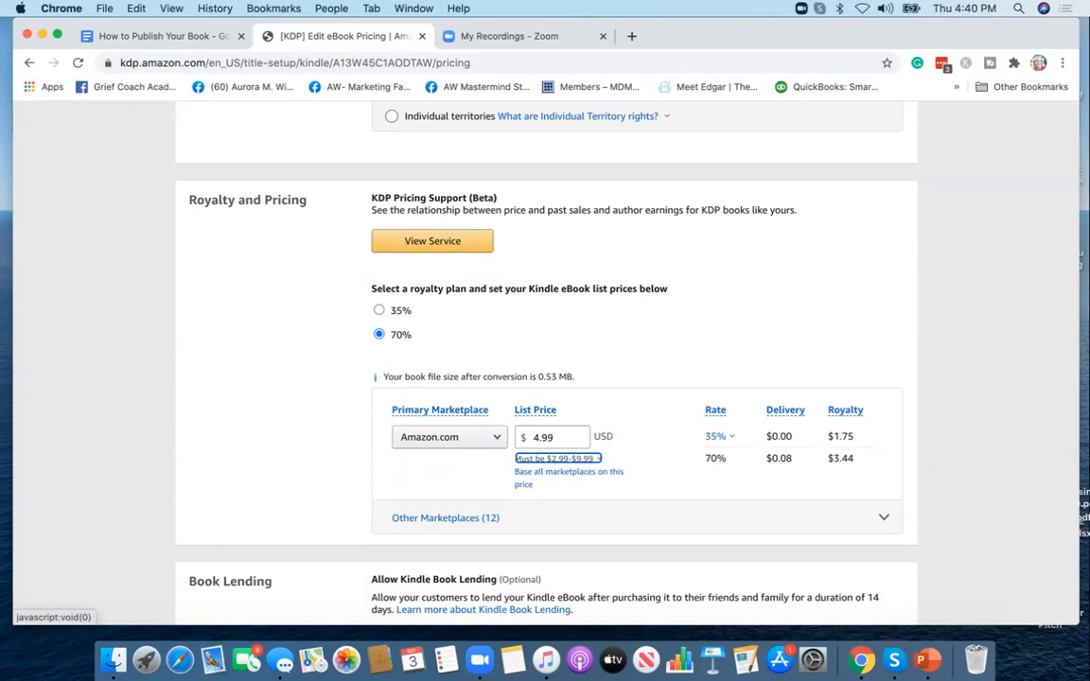
{"action": "left_click", "coordinate": [558, 459]}
{"action": "left_click", "coordinate": [558, 459]}
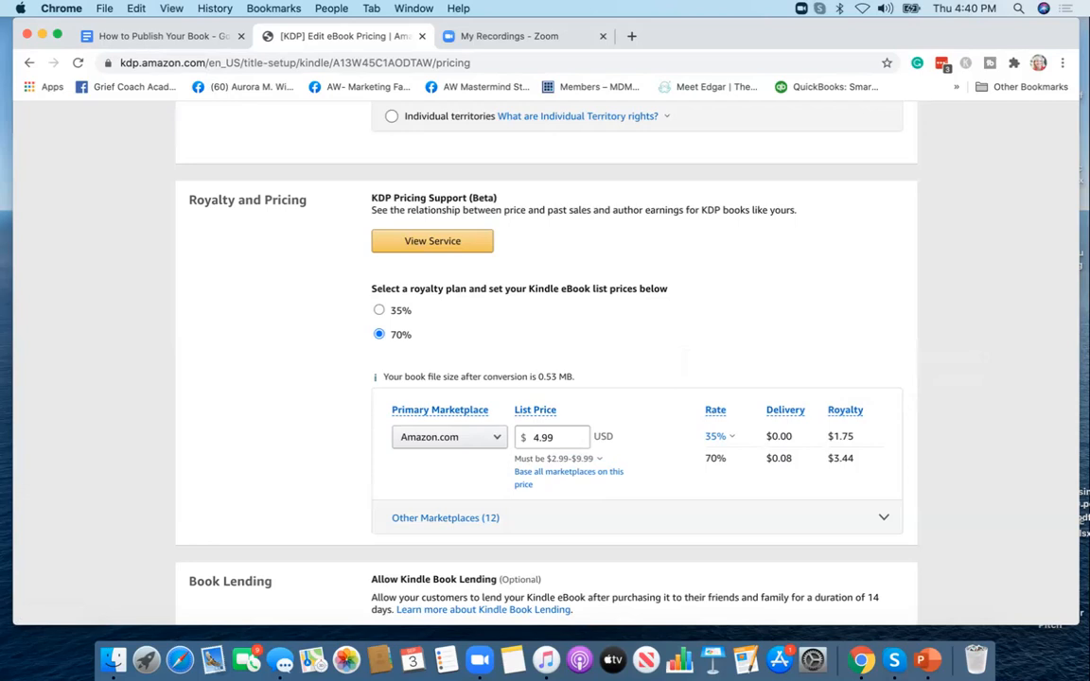
Expand the other marketplaces and review their list prices and royalties
{"action": "scroll", "coordinate": [545, 360], "scroll_direction": "down", "scroll_amount": 2}
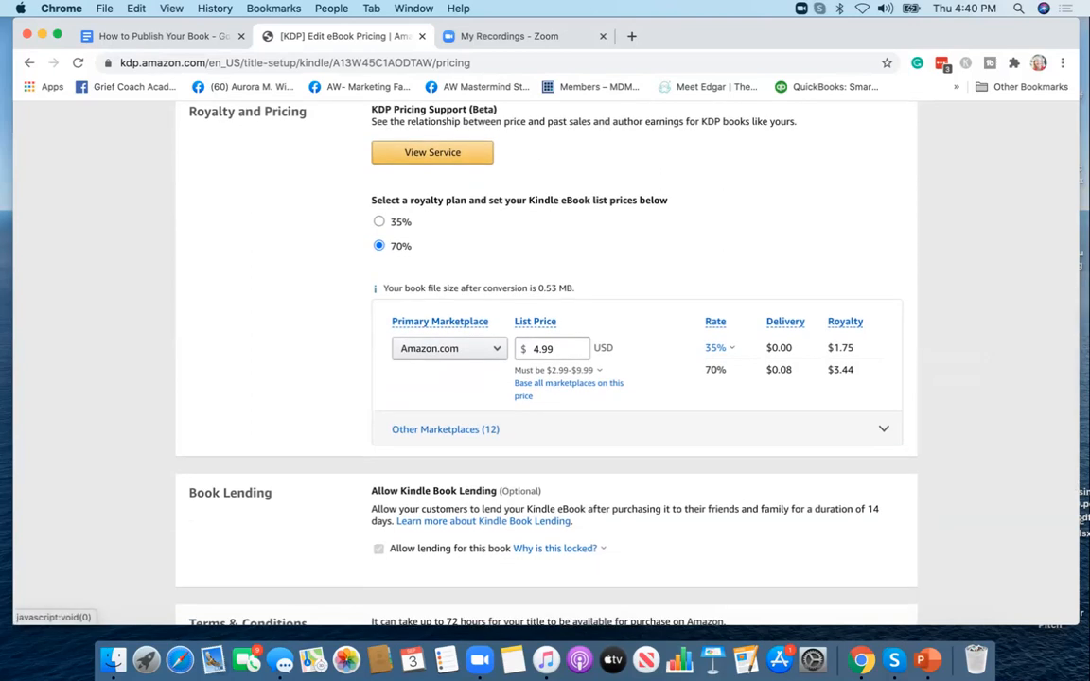
{"action": "left_click", "coordinate": [884, 429]}
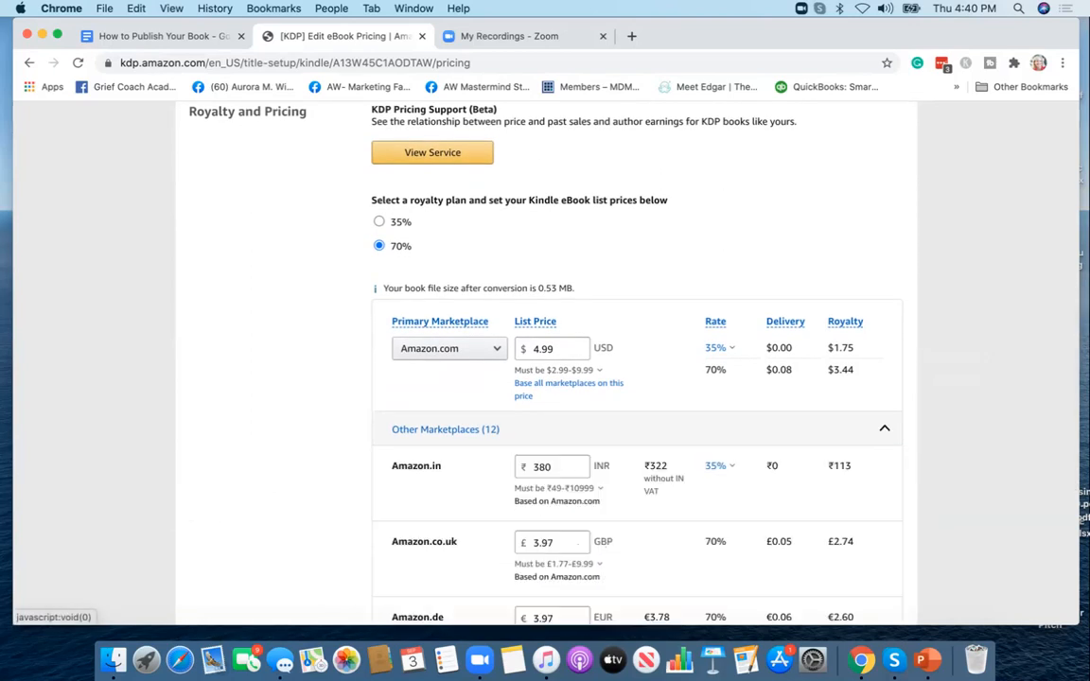
{"action": "scroll", "coordinate": [571, 359], "scroll_direction": "down", "scroll_amount": 3}
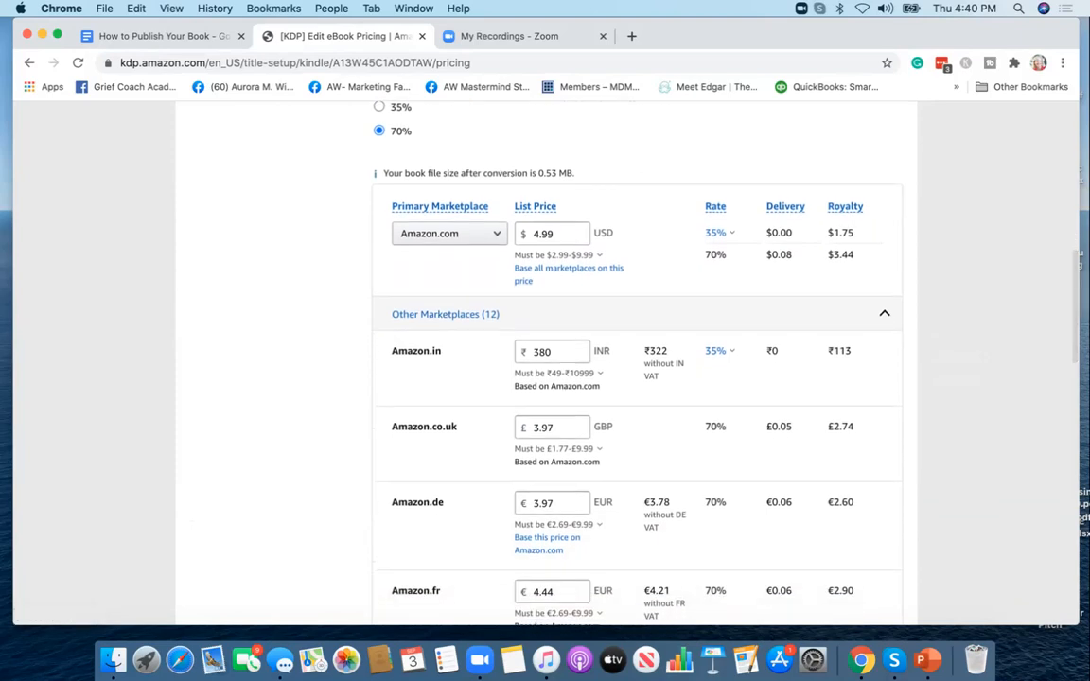
{"action": "scroll", "coordinate": [637, 359], "scroll_direction": "down", "scroll_amount": 5}
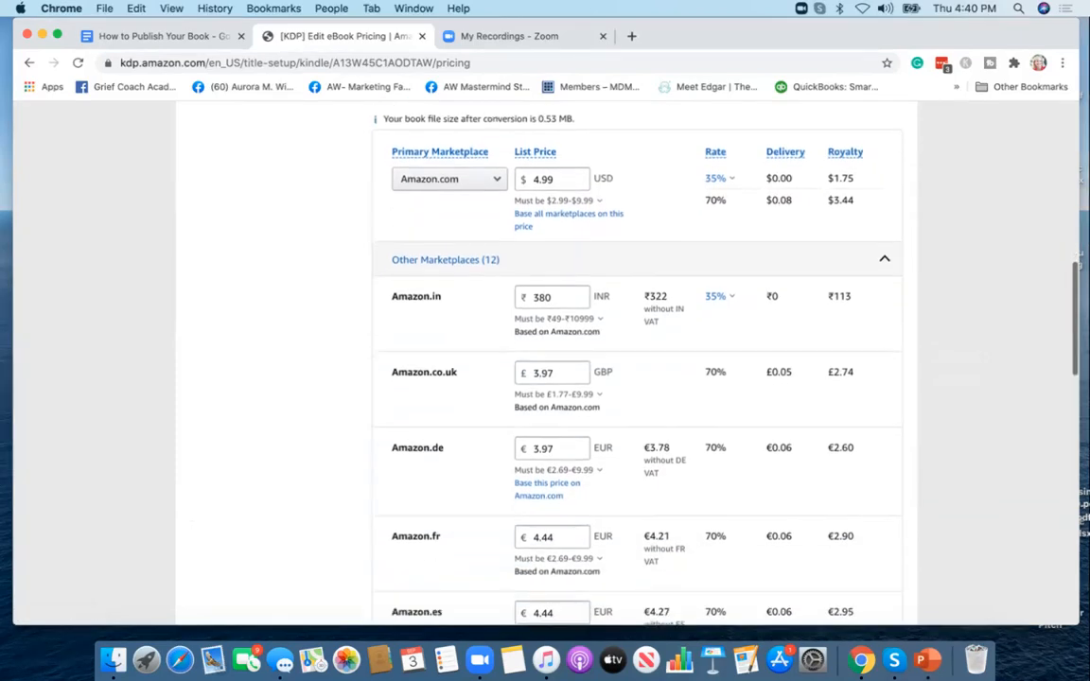
{"action": "scroll", "coordinate": [637, 360], "scroll_direction": "down", "scroll_amount": 10}
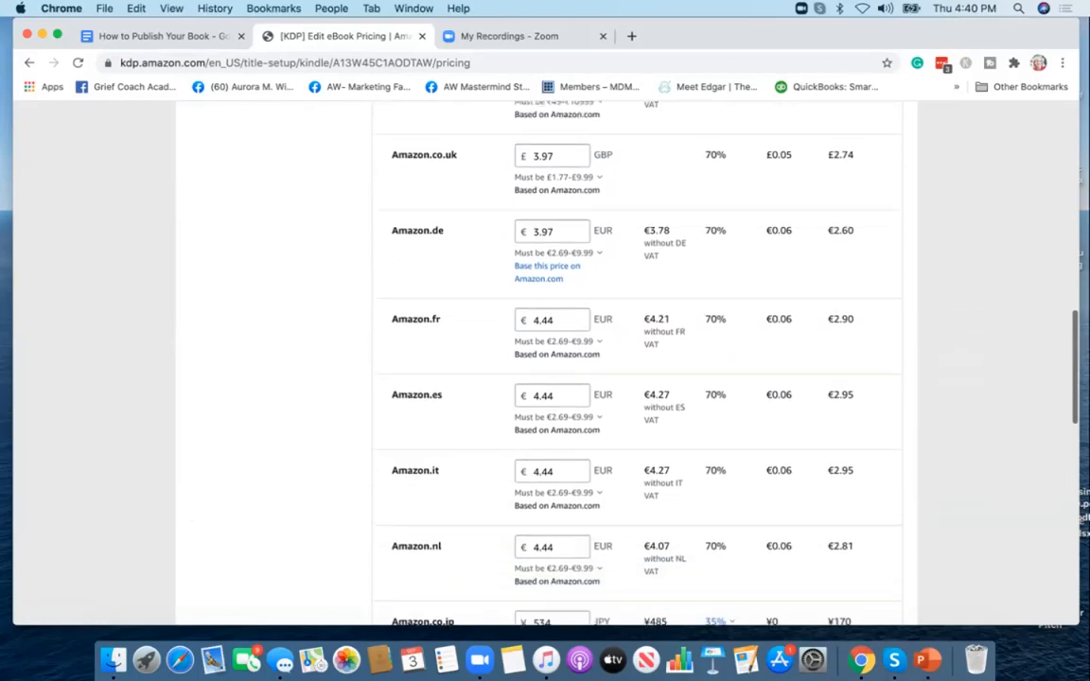
{"action": "scroll", "coordinate": [637, 360], "scroll_direction": "down", "scroll_amount": 14}
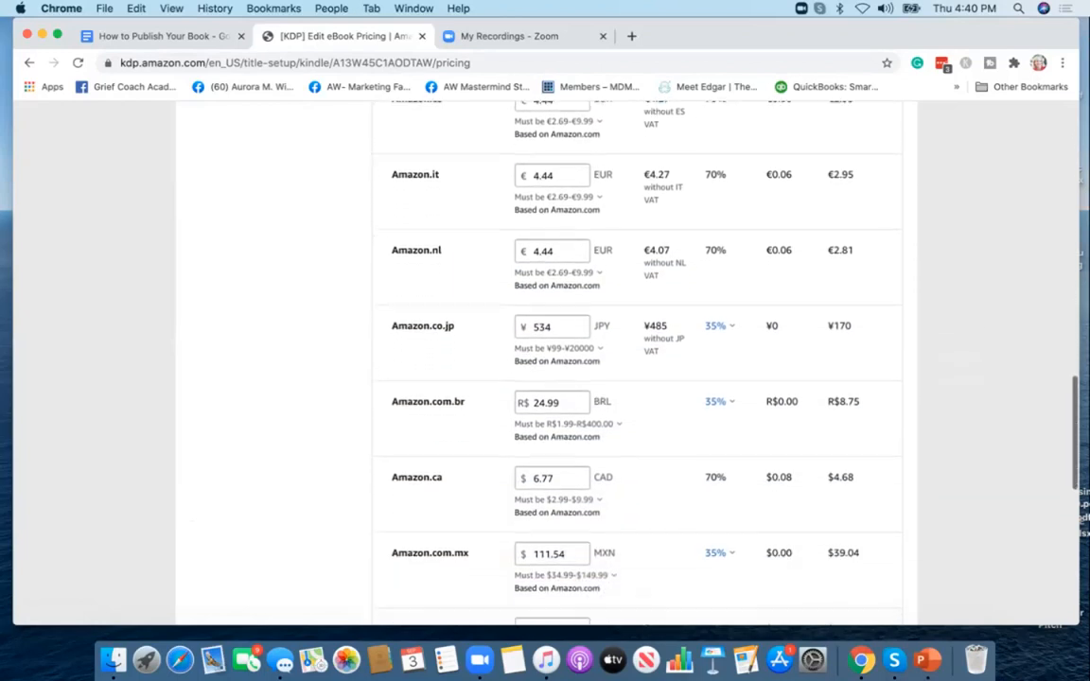
{"action": "scroll", "coordinate": [636, 359], "scroll_direction": "up", "scroll_amount": 20}
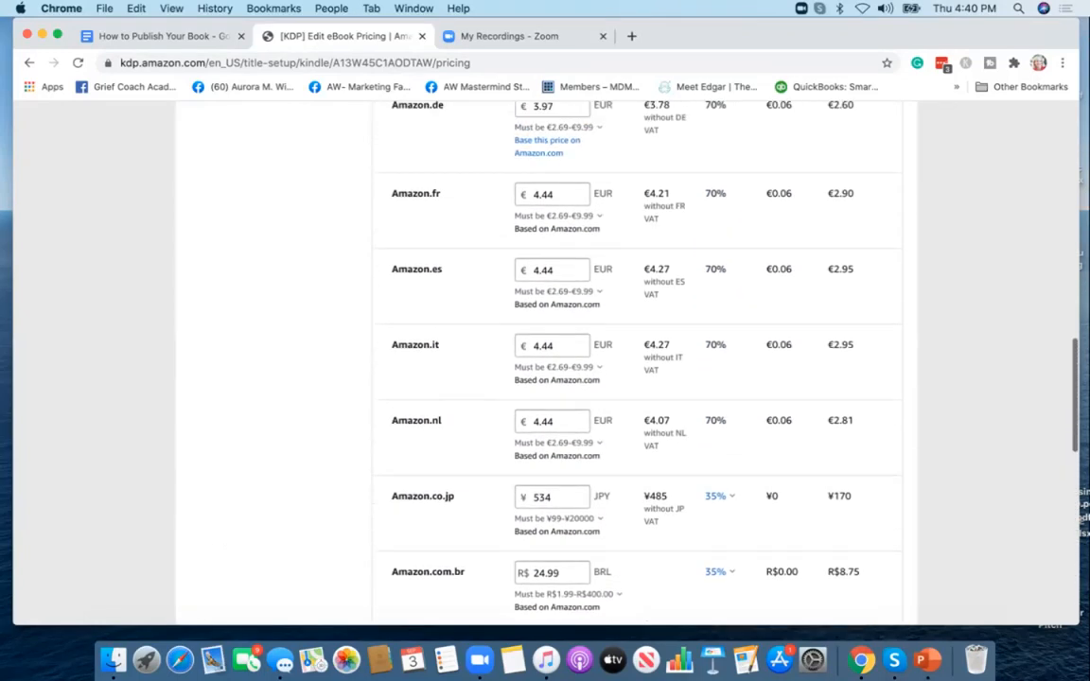
{"action": "scroll", "coordinate": [637, 360], "scroll_direction": "up", "scroll_amount": 1}
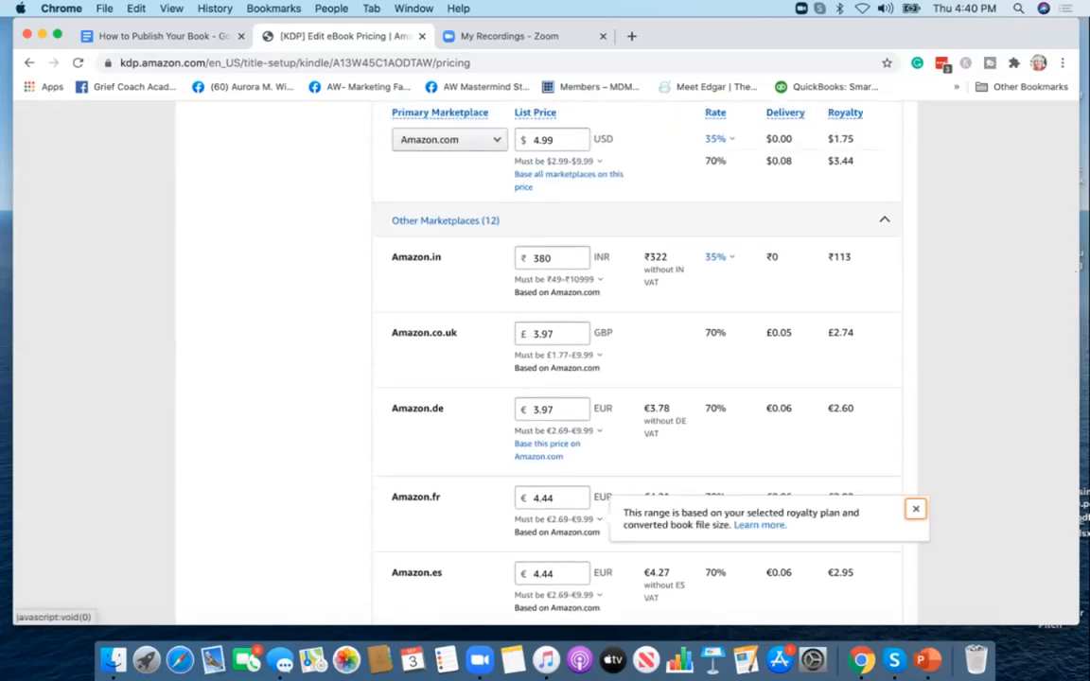
Set the Amazon.fr list price to 3.97 EUR
{"action": "scroll", "coordinate": [637, 359], "scroll_direction": "down", "scroll_amount": 1}
{"action": "scroll", "coordinate": [637, 360], "scroll_direction": "down", "scroll_amount": 1}
{"action": "left_click", "coordinate": [556, 433]}
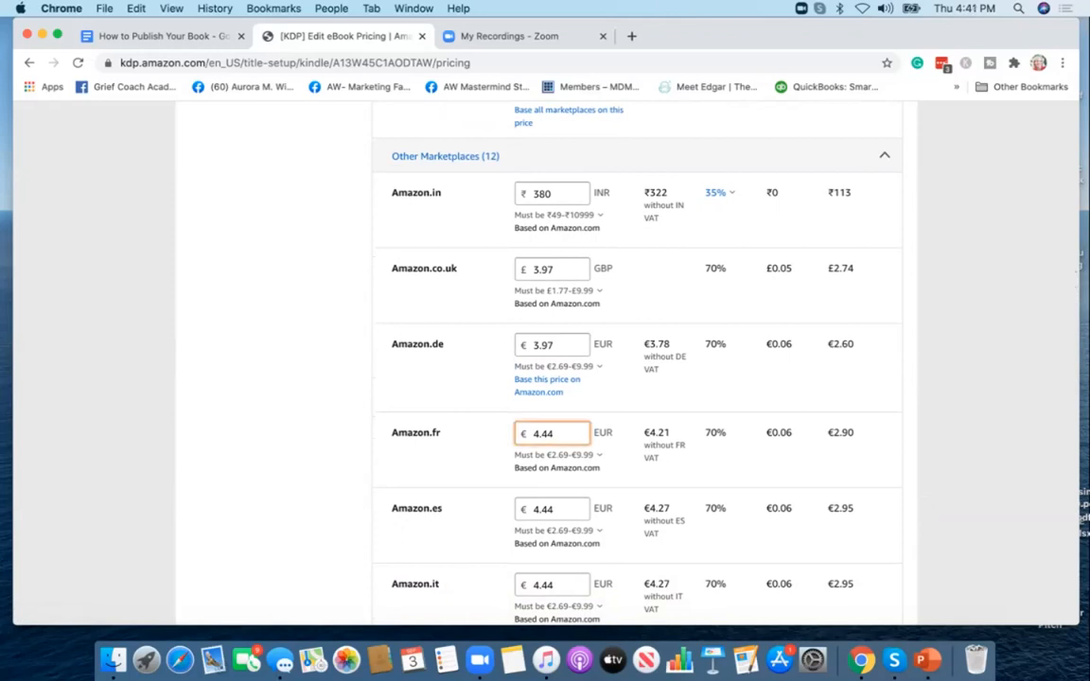
{"action": "key", "text": "BackSpace"}
{"action": "key", "text": "BackSpace"}
{"action": "key", "text": "BackSpace"}
{"action": "key", "text": "BackSpace"}
{"action": "type", "text": "3.97"}
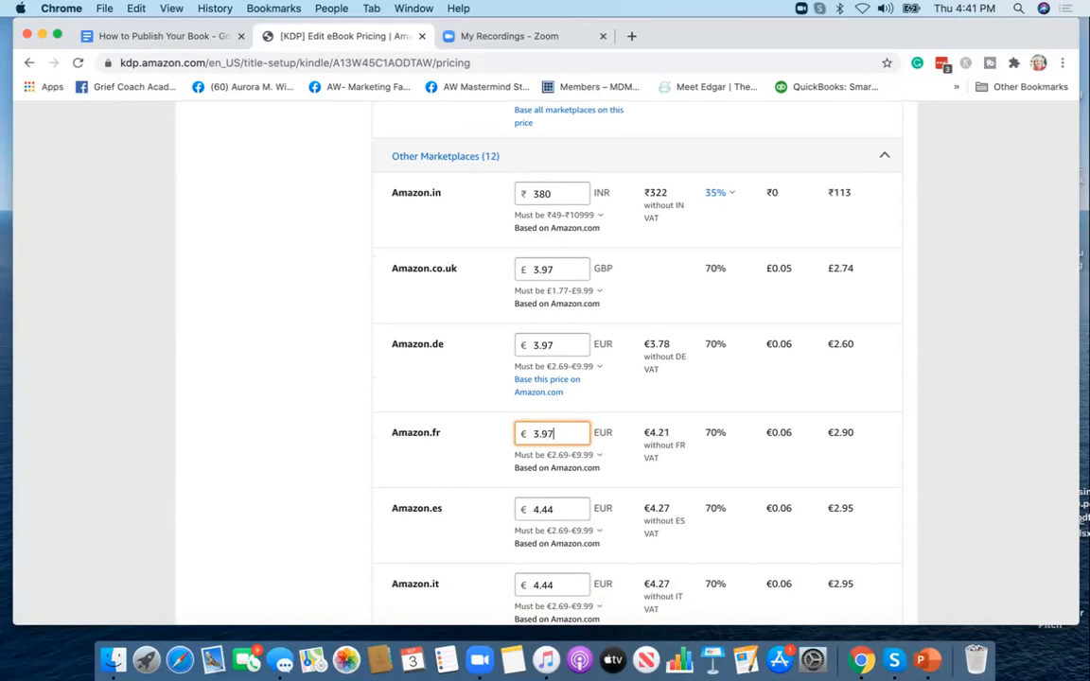
{"action": "key", "text": "Tab"}
Set the Amazon.es list price to 3.97 EUR
{"action": "left_click", "coordinate": [559, 523]}
{"action": "key", "text": "BackSpace"}
{"action": "key", "text": "BackSpace"}
{"action": "key", "text": "BackSpace"}
{"action": "key", "text": "BackSpace"}
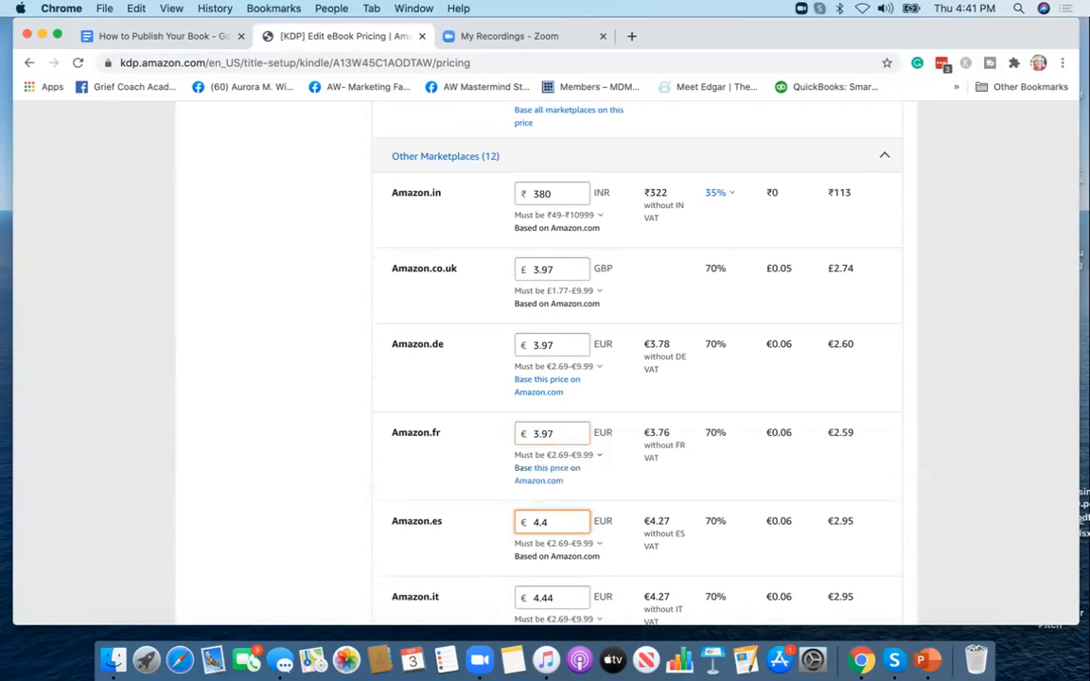
{"action": "type", "text": "3.97"}
{"action": "scroll", "coordinate": [558, 511], "scroll_direction": "down", "scroll_amount": 2}
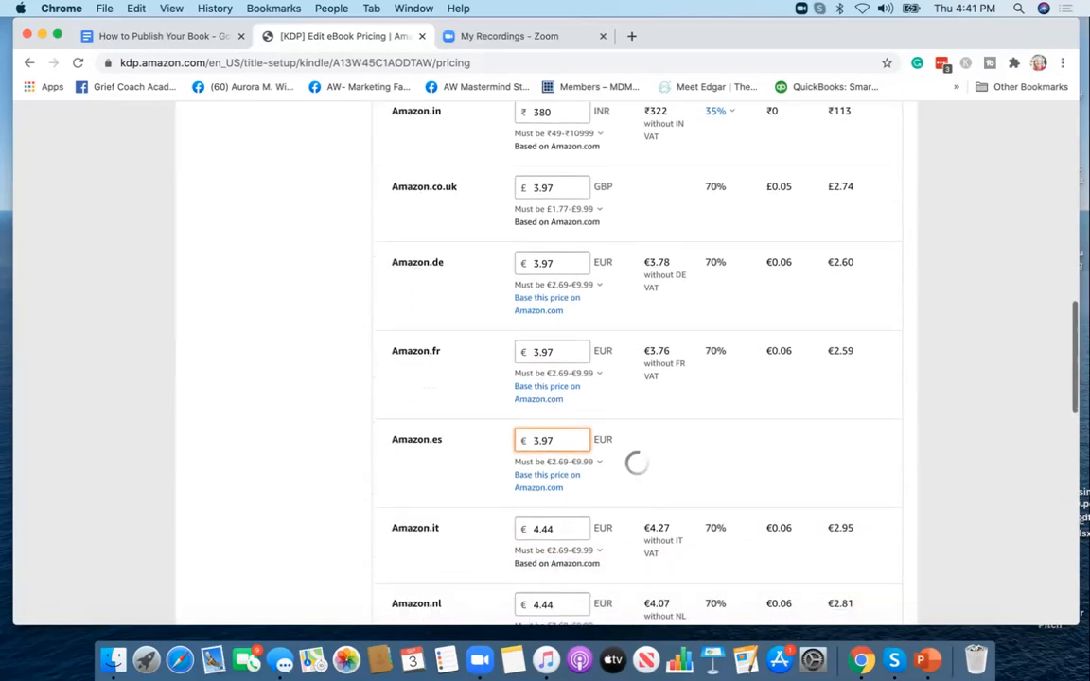
{"action": "left_click", "coordinate": [560, 462]}
Set the Amazon.it list price to 3.97 EUR
{"action": "left_click", "coordinate": [559, 528]}
{"action": "key", "text": "BackSpace"}
{"action": "key", "text": "BackSpace"}
{"action": "key", "text": "BackSpace"}
{"action": "key", "text": "BackSpace"}
{"action": "type", "text": "3.97"}
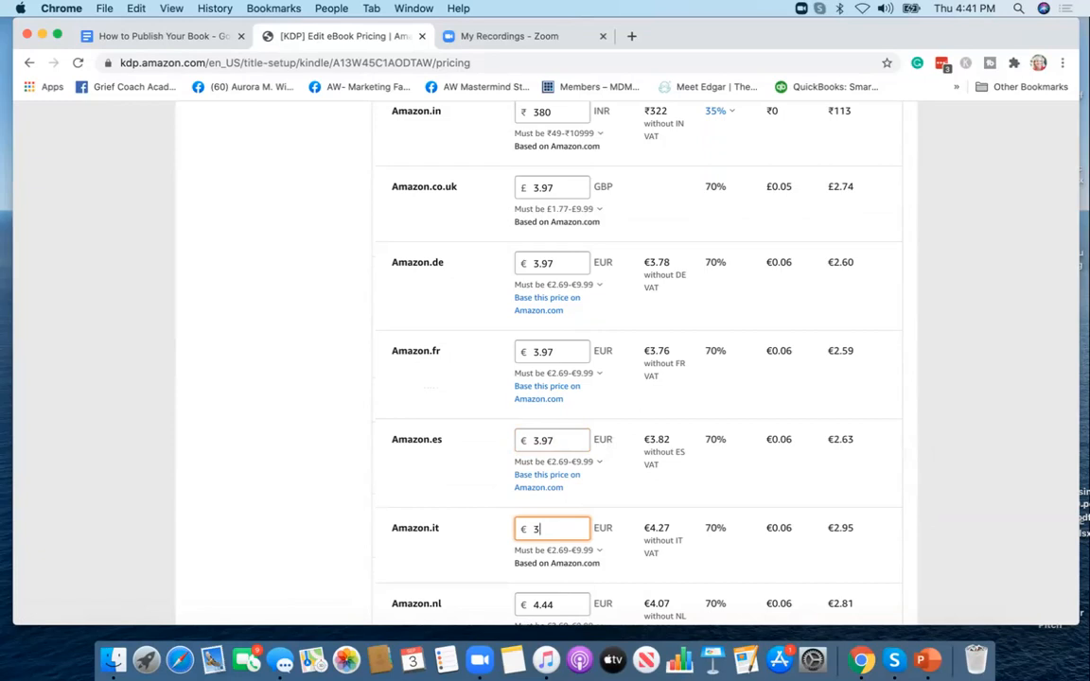
Set the Amazon.nl list price to 3.97 EUR
{"action": "scroll", "coordinate": [634, 378], "scroll_direction": "down", "scroll_amount": 2}
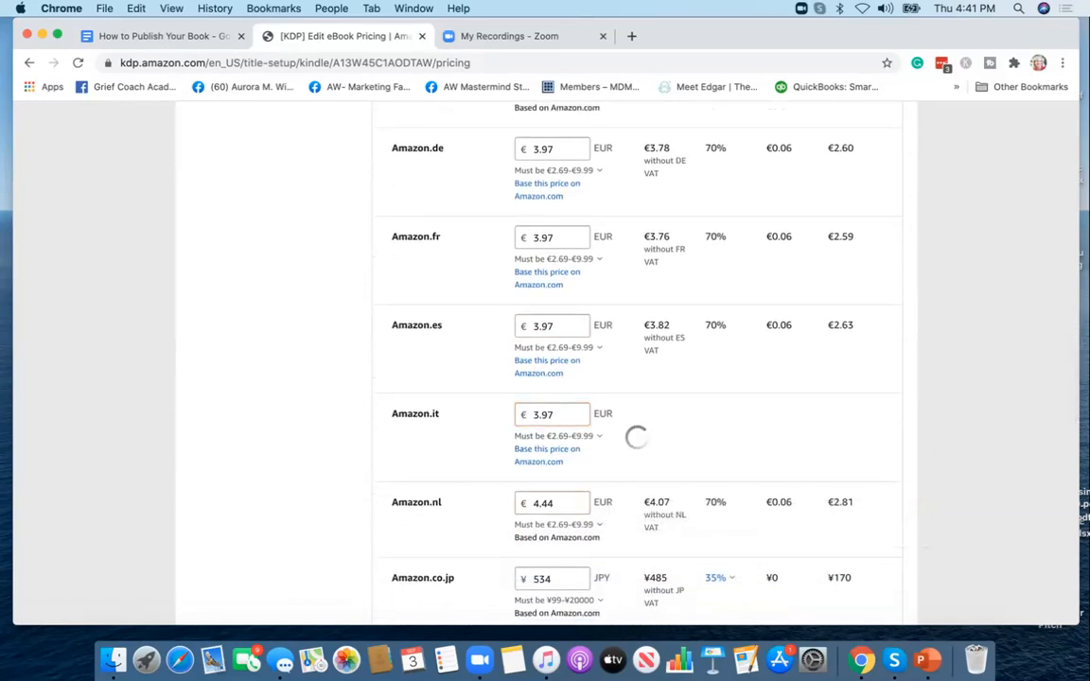
{"action": "left_click", "coordinate": [558, 503]}
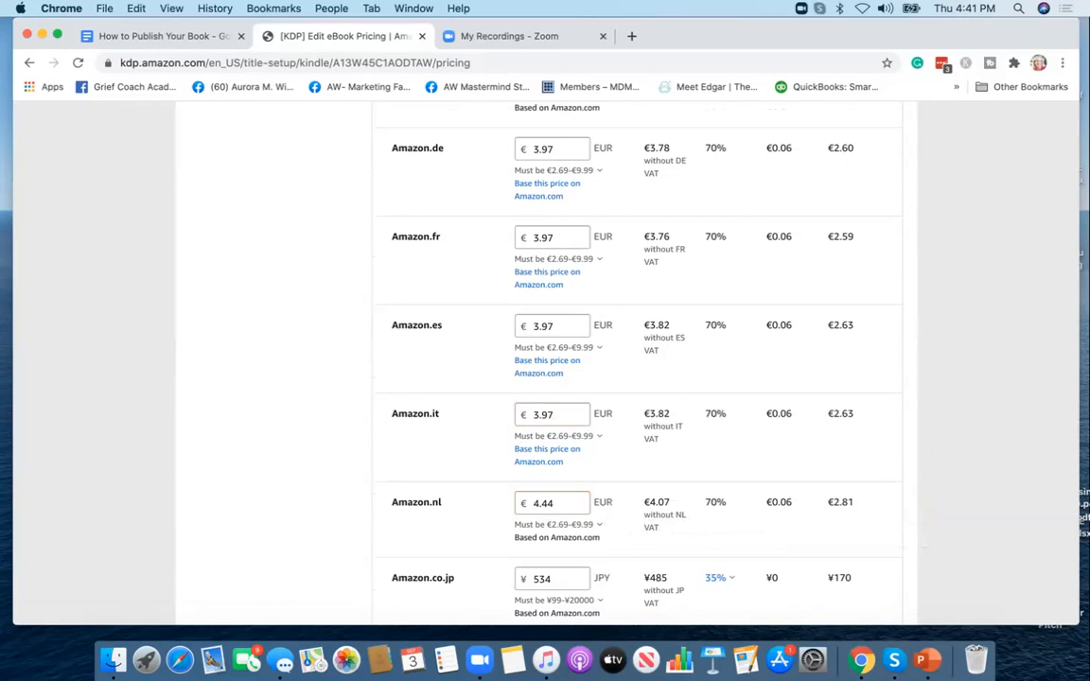
{"action": "key", "text": "BackSpace"}
{"action": "key", "text": "BackSpace"}
{"action": "key", "text": "BackSpace"}
{"action": "key", "text": "BackSpace"}
{"action": "type", "text": "3.97"}
Review the remaining marketplace prices from Japan to Australia, plus the Book Lending and Terms & Conditions sections
{"action": "scroll", "coordinate": [634, 379], "scroll_direction": "down", "scroll_amount": 1}
{"action": "scroll", "coordinate": [634, 378], "scroll_direction": "down", "scroll_amount": 6}
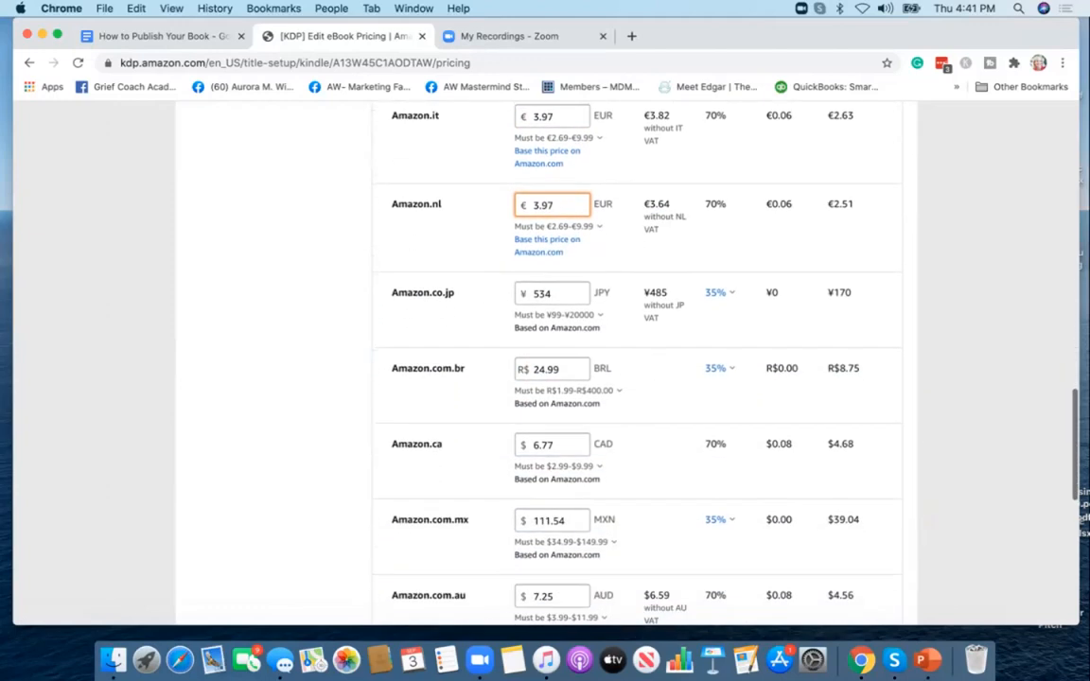
{"action": "scroll", "coordinate": [634, 379], "scroll_direction": "down", "scroll_amount": 3}
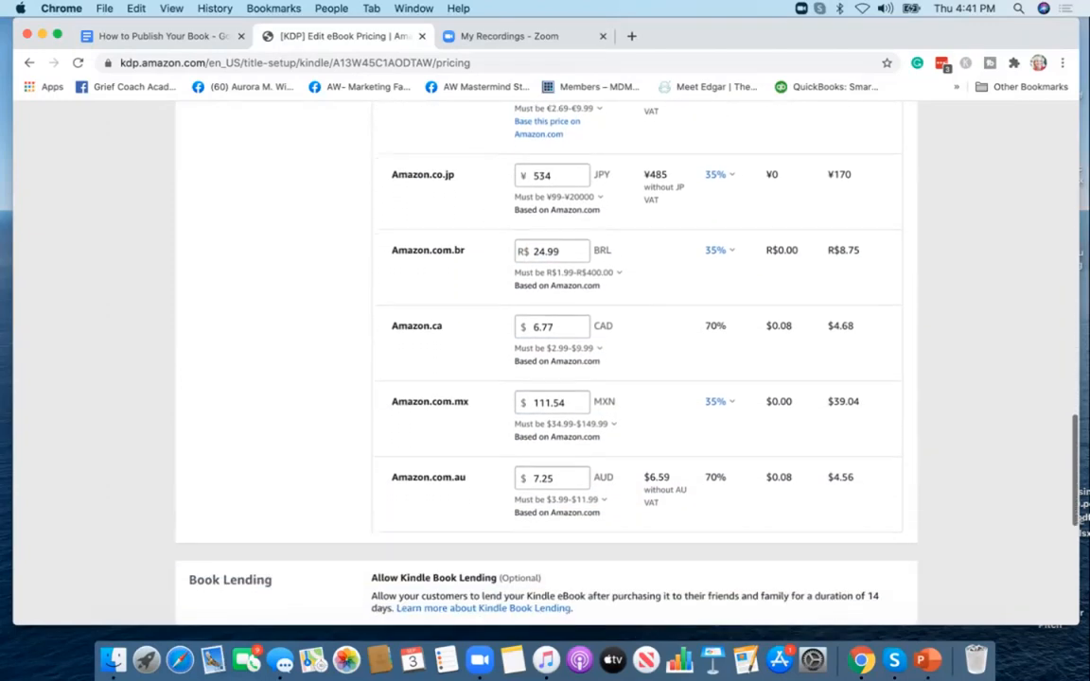
{"action": "scroll", "coordinate": [634, 378], "scroll_direction": "down", "scroll_amount": 1}
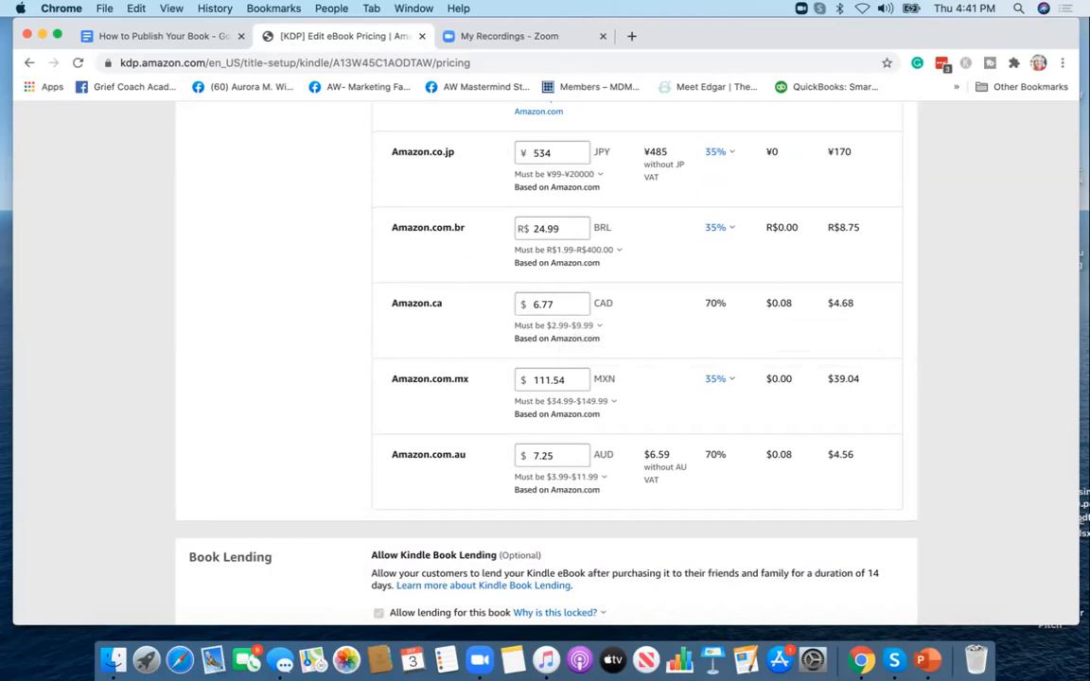
{"action": "scroll", "coordinate": [568, 360], "scroll_direction": "up", "scroll_amount": 3}
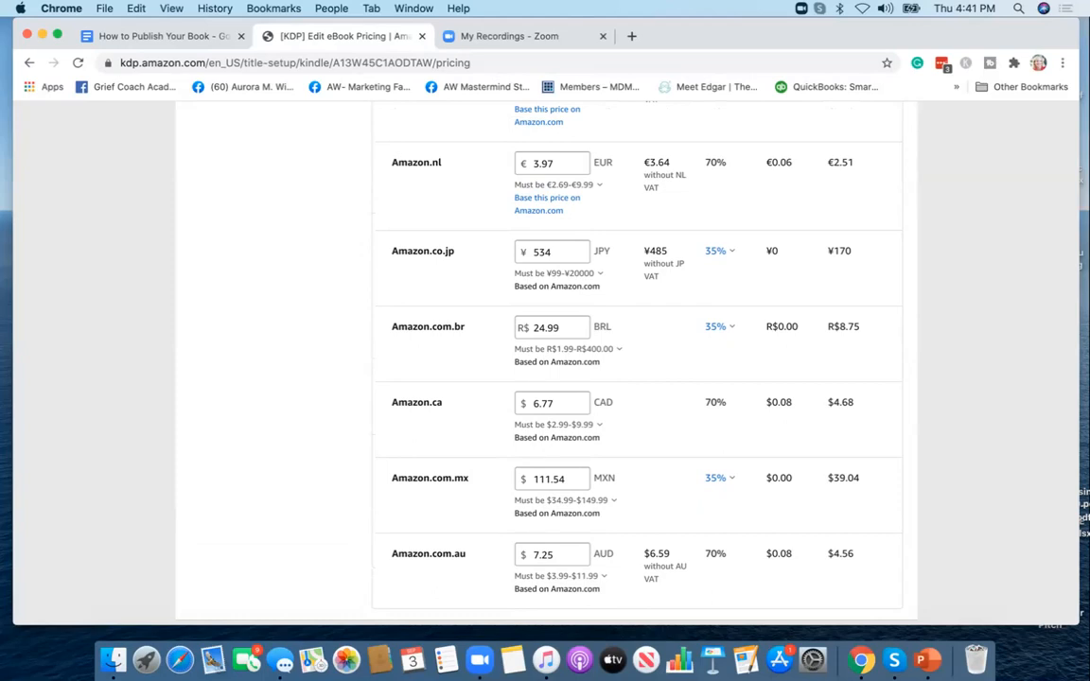
{"action": "scroll", "coordinate": [545, 359], "scroll_direction": "down", "scroll_amount": 5}
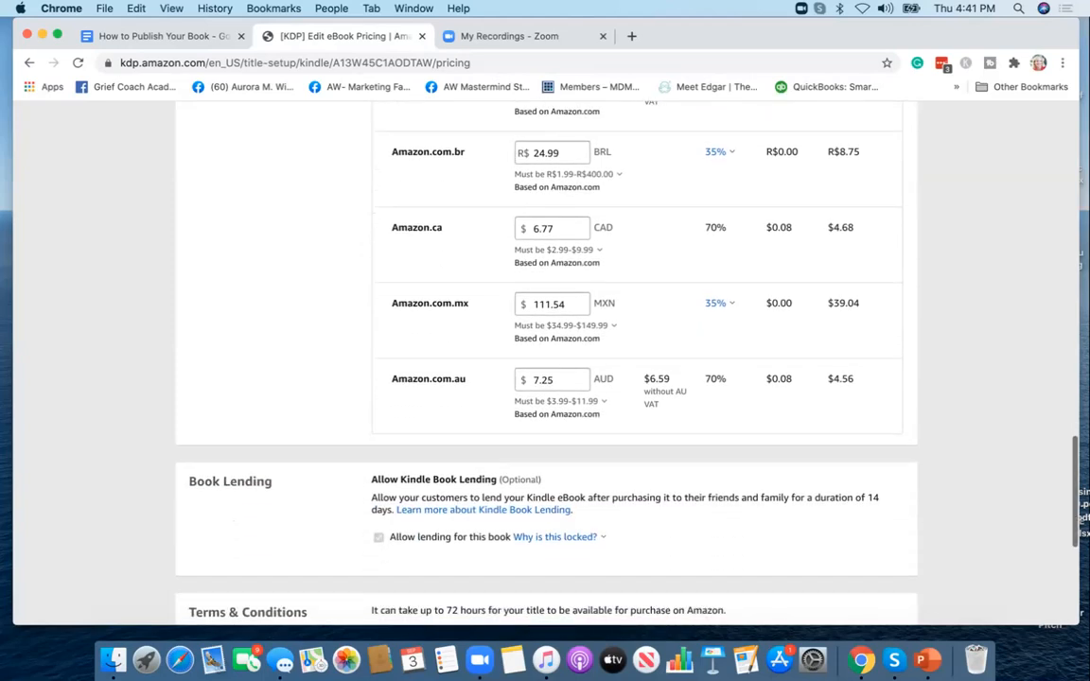
{"action": "scroll", "coordinate": [545, 359], "scroll_direction": "down", "scroll_amount": 2}
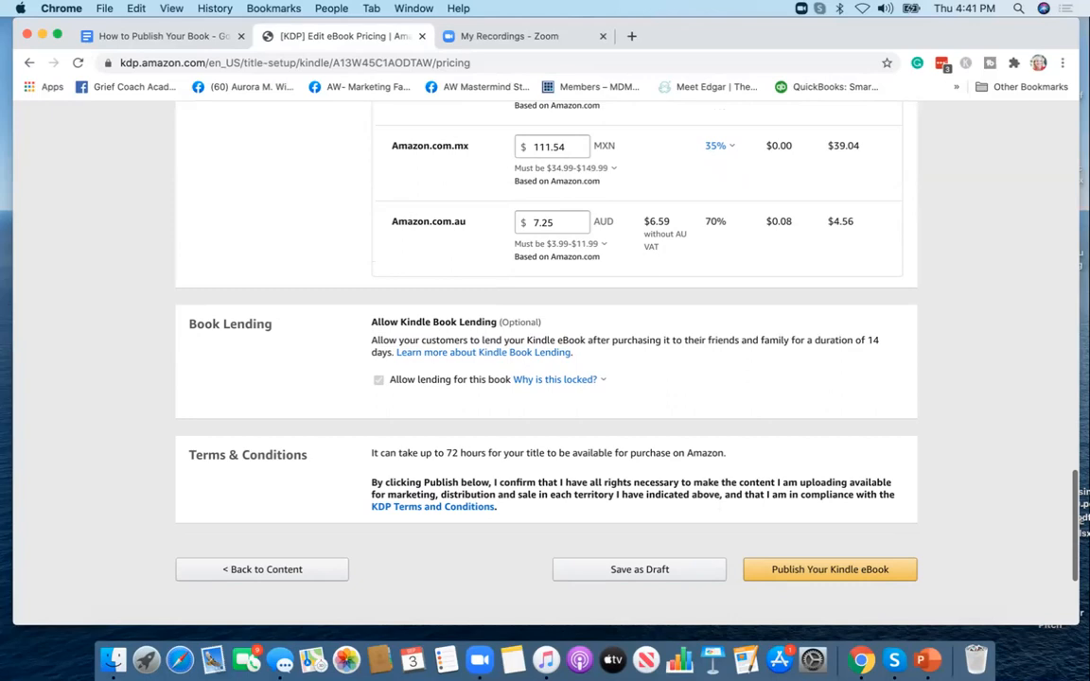
Examine the KDP Select Enrollment section of the eBook's pricing page, including the explanation of how to enroll
{"action": "scroll", "coordinate": [545, 359], "scroll_direction": "up", "scroll_amount": 20}
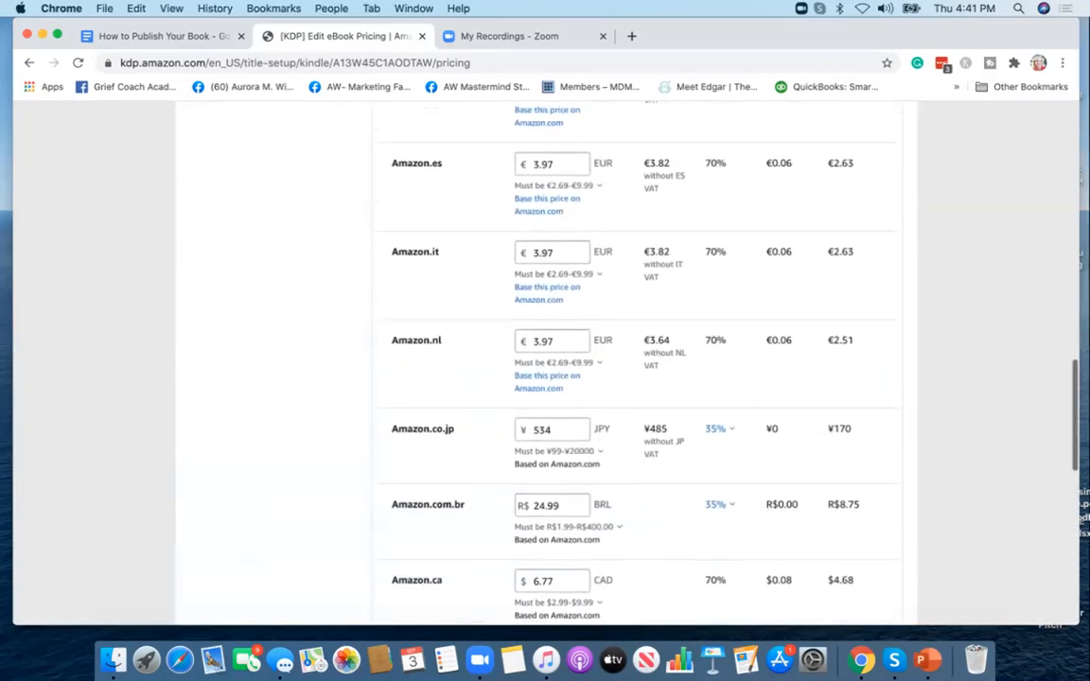
{"action": "scroll", "coordinate": [545, 360], "scroll_direction": "up", "scroll_amount": 4}
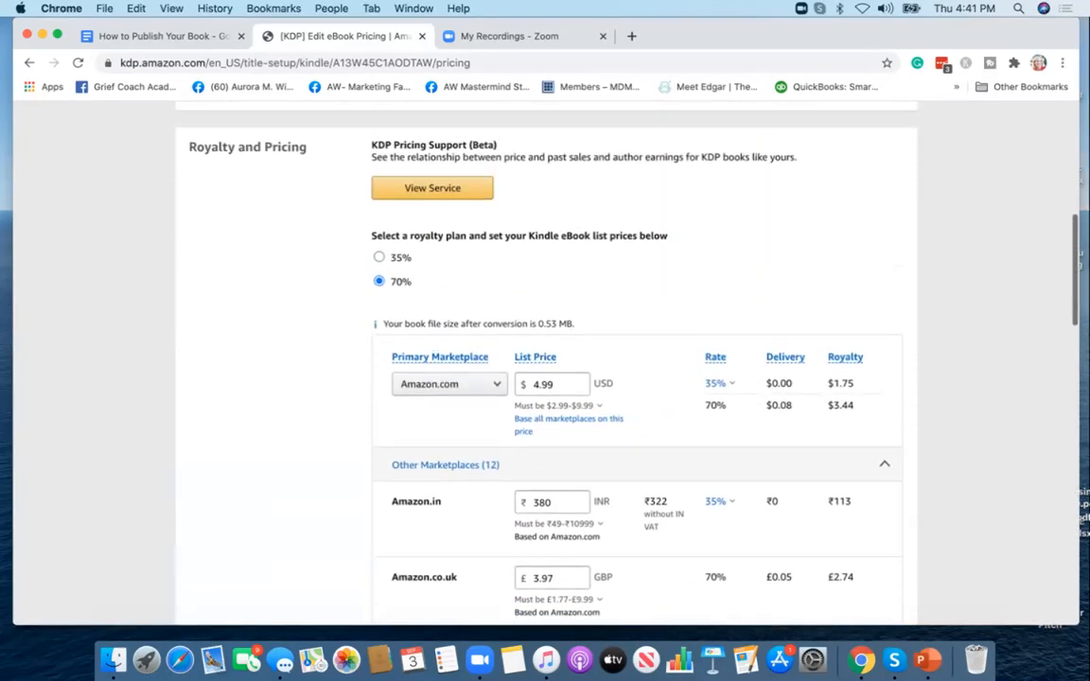
{"action": "scroll", "coordinate": [545, 360], "scroll_direction": "up", "scroll_amount": 6}
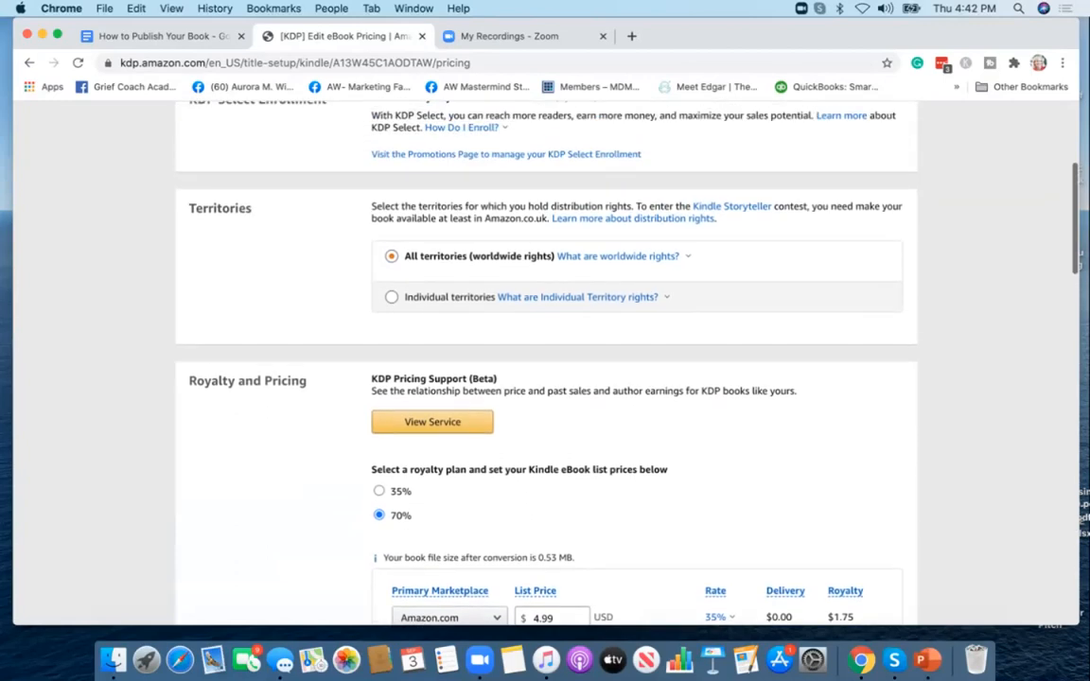
{"action": "scroll", "coordinate": [633, 392], "scroll_direction": "up", "scroll_amount": 2}
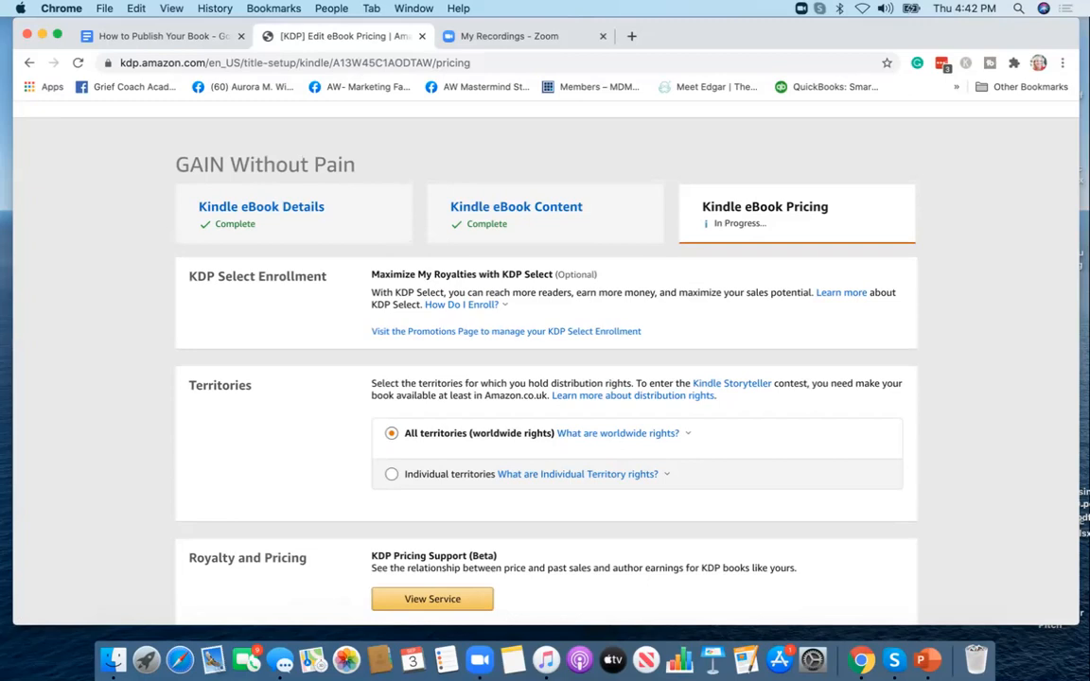
{"action": "scroll", "coordinate": [545, 359], "scroll_direction": "down", "scroll_amount": 5}
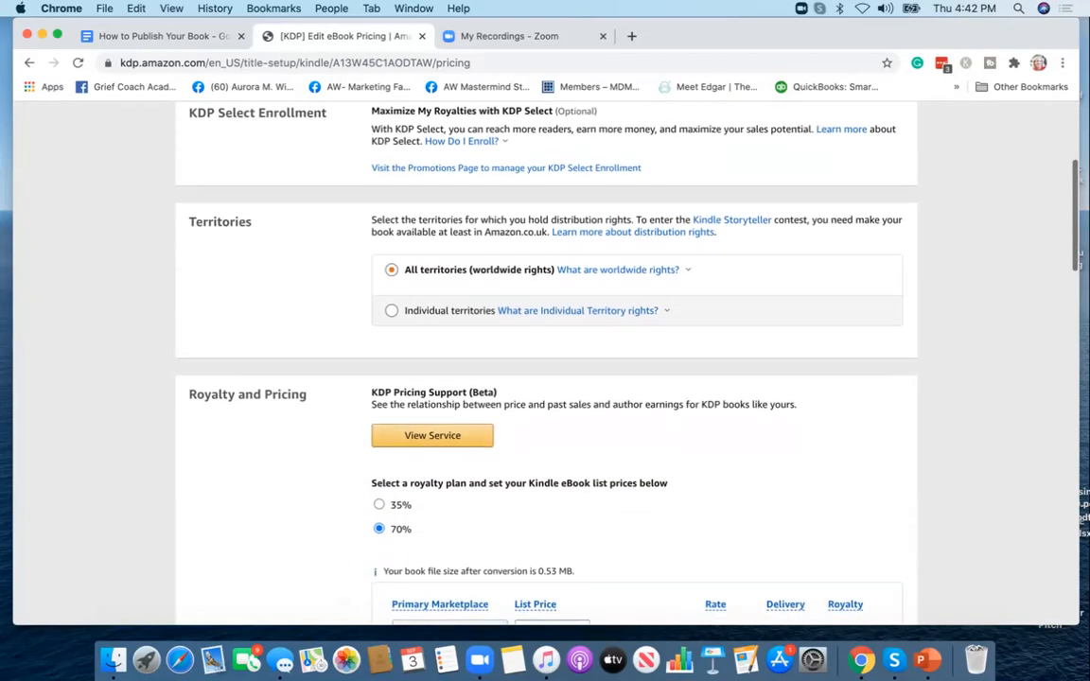
{"action": "scroll", "coordinate": [545, 359], "scroll_direction": "up", "scroll_amount": 3}
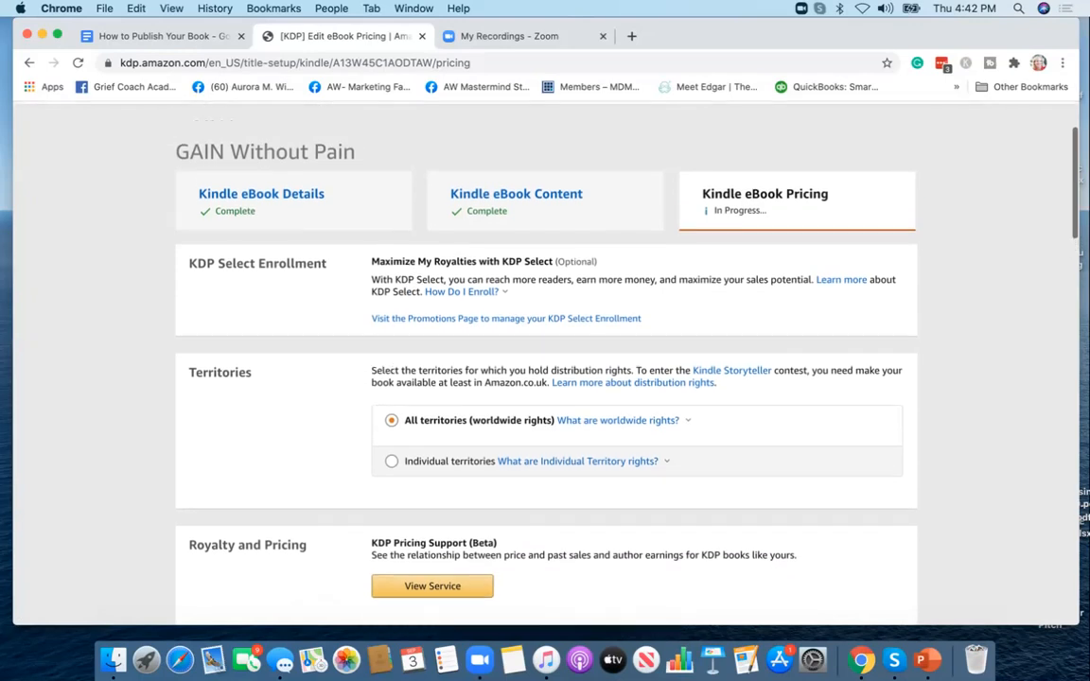
{"action": "scroll", "coordinate": [545, 359], "scroll_direction": "up", "scroll_amount": 1}
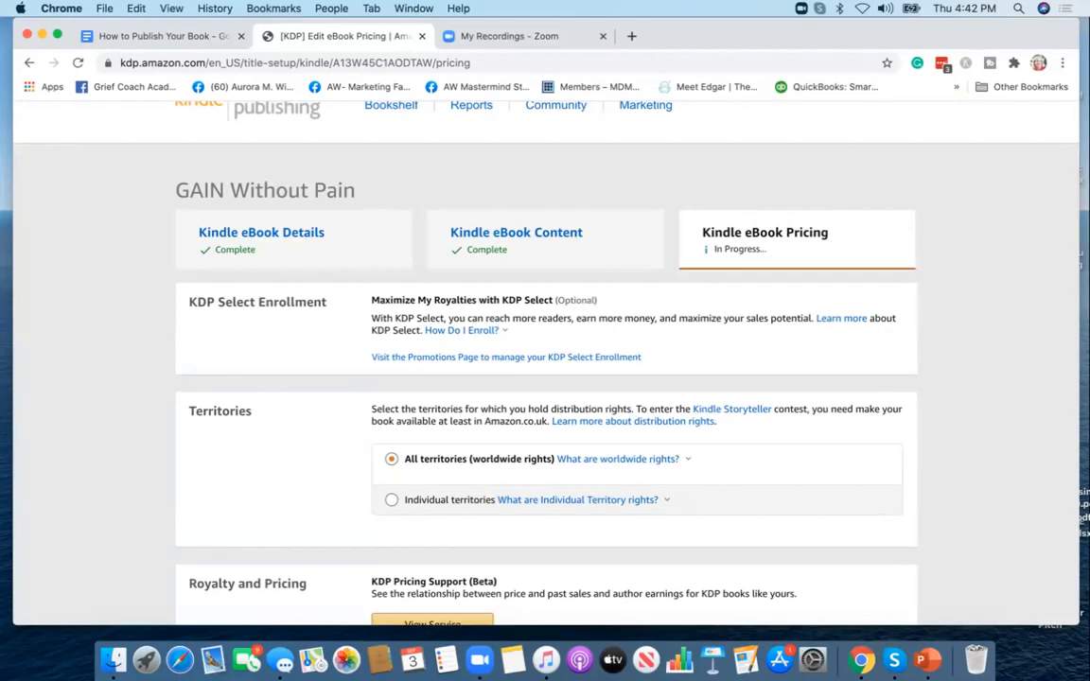
{"action": "mouse_move", "coordinate": [463, 331]}
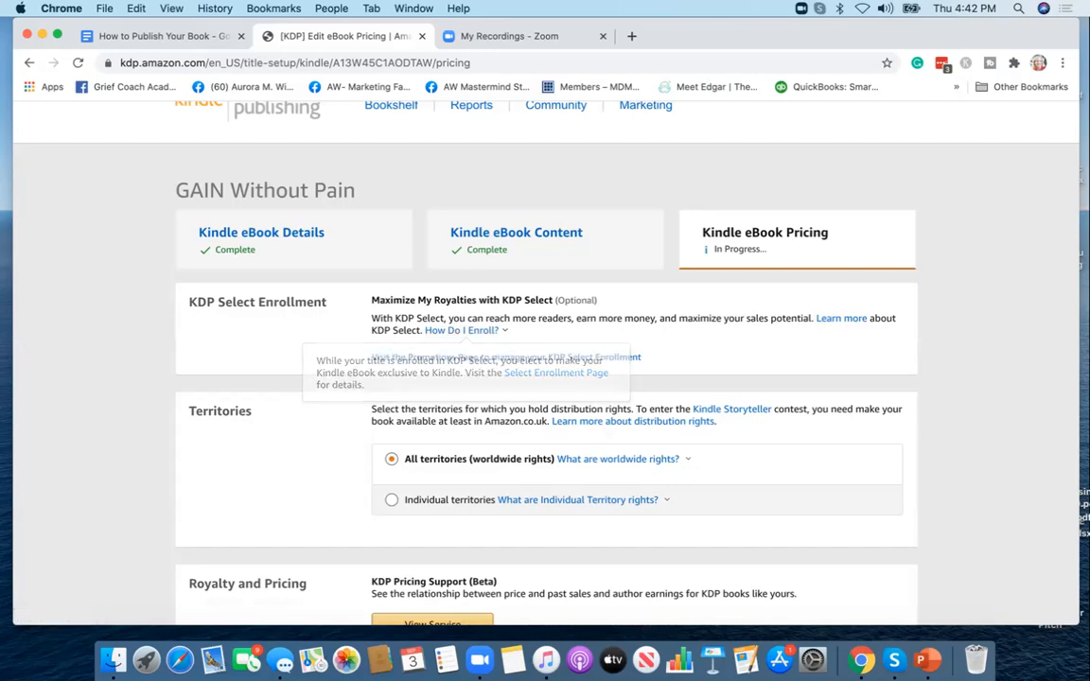
{"action": "scroll", "coordinate": [545, 379], "scroll_direction": "down", "scroll_amount": 1}
{"action": "scroll", "coordinate": [545, 379], "scroll_direction": "down", "scroll_amount": 5}
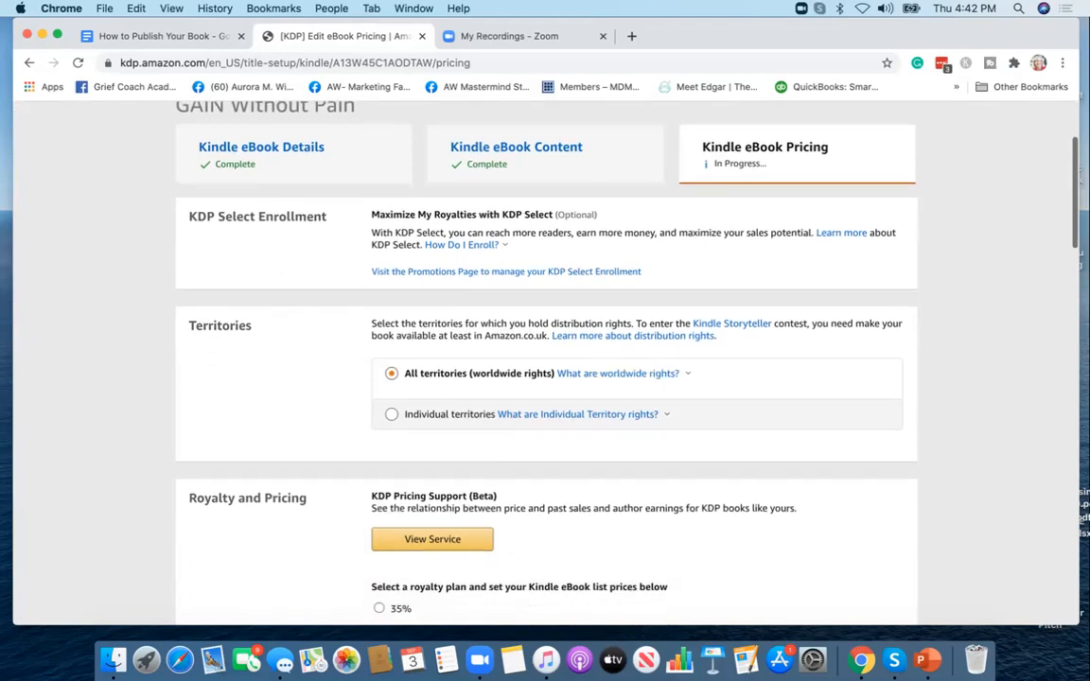
{"action": "scroll", "coordinate": [545, 379], "scroll_direction": "up", "scroll_amount": 6}
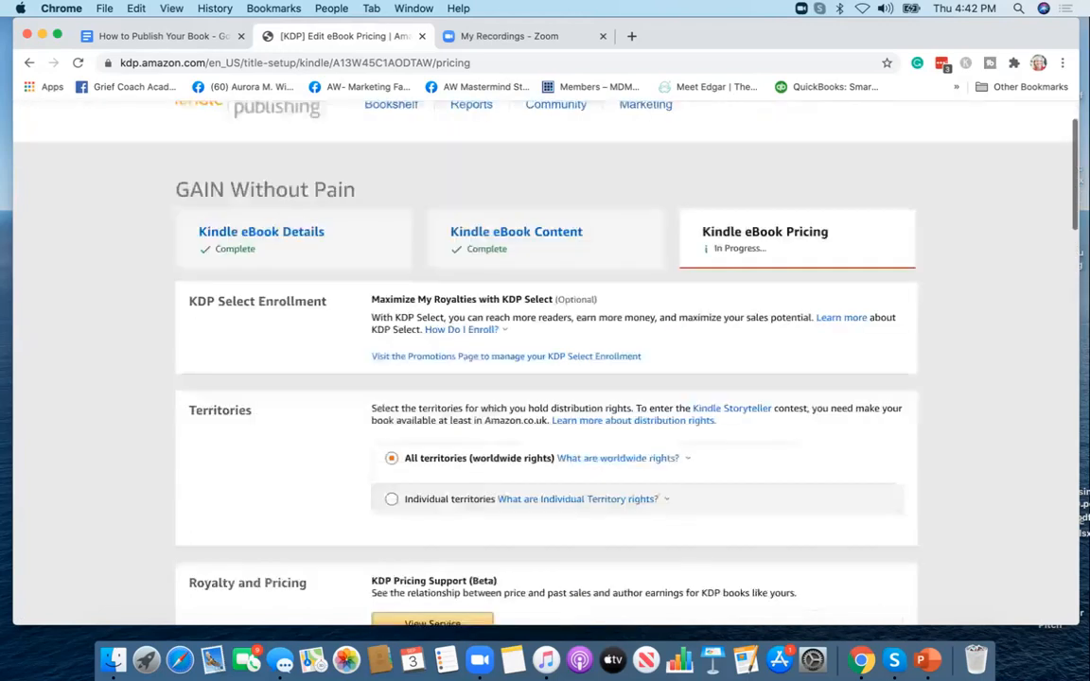
Open the promotions page for GAIN Without Pain and enroll the book in KDP Select
{"action": "left_click", "coordinate": [506, 423]}
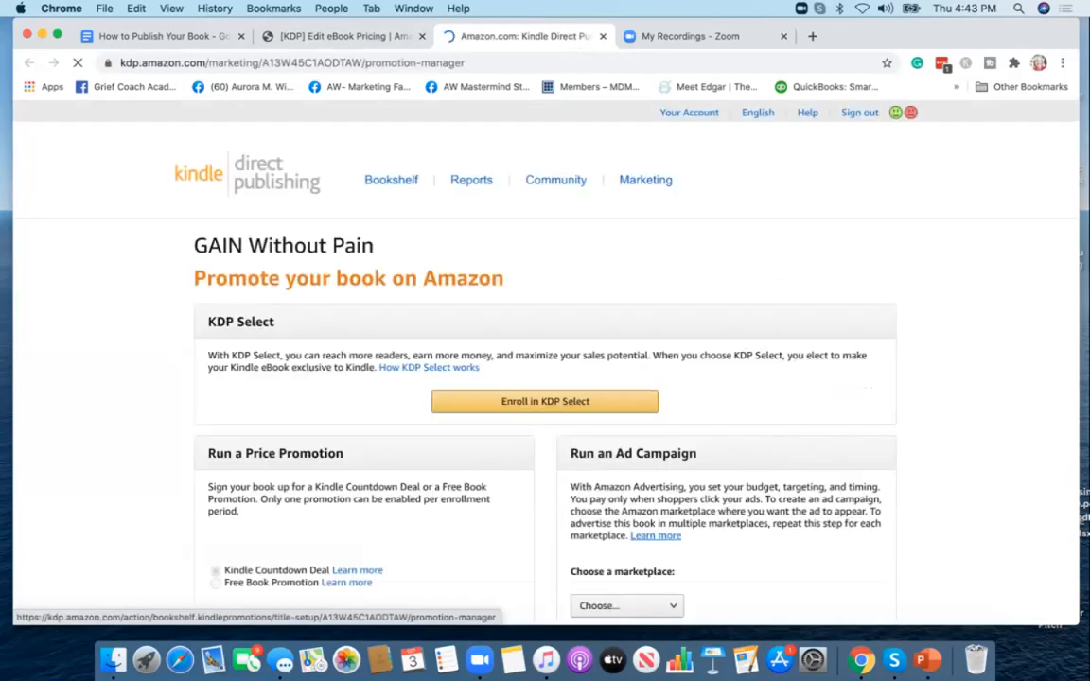
{"action": "scroll", "coordinate": [545, 378], "scroll_direction": "down", "scroll_amount": 1}
{"action": "scroll", "coordinate": [545, 378], "scroll_direction": "down", "scroll_amount": 2}
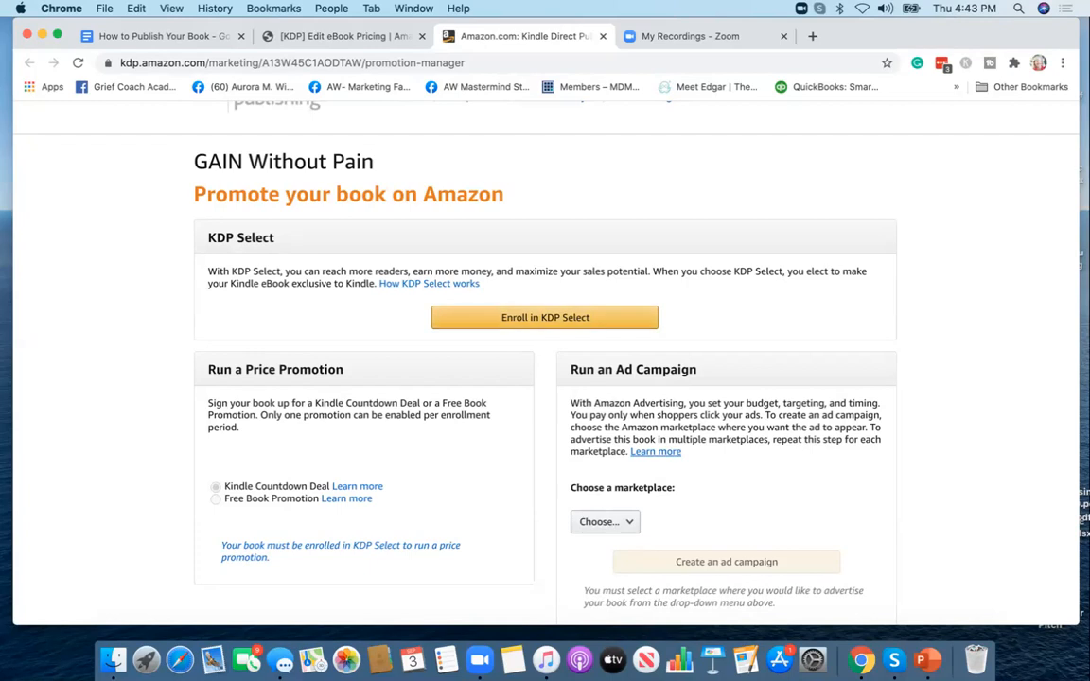
{"action": "left_click", "coordinate": [545, 318]}
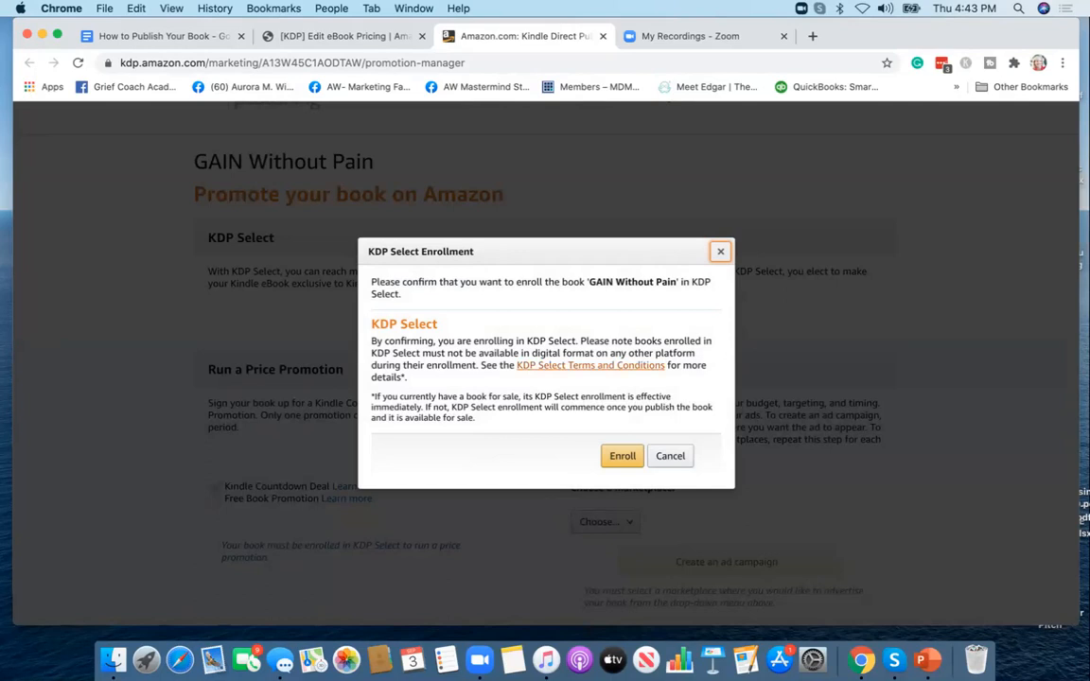
{"action": "scroll", "coordinate": [591, 365], "scroll_direction": "down", "scroll_amount": 3}
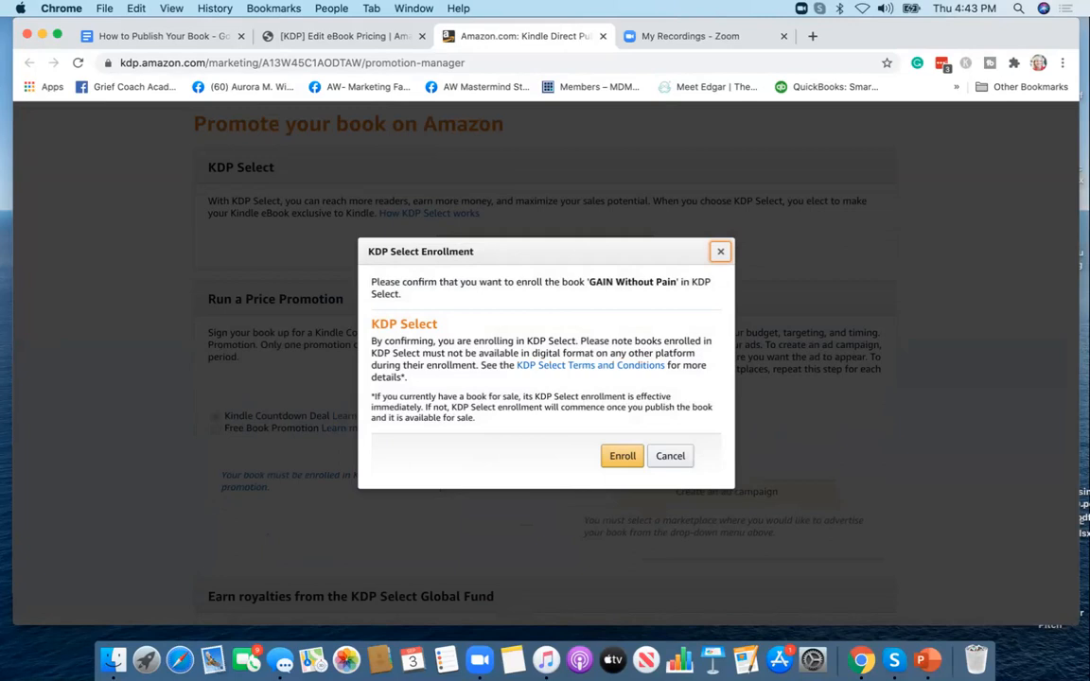
{"action": "left_click", "coordinate": [622, 455]}
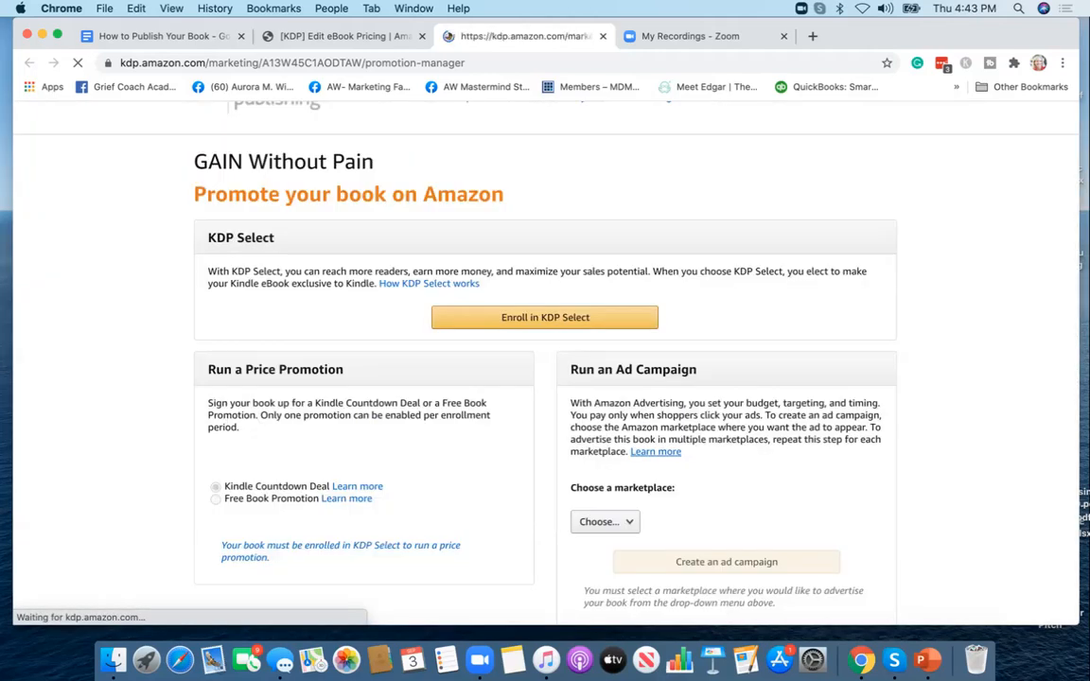
Look over the book's promotion options, and from the Bookshelf open the status details of the GAIN Without Pain Kindle eBook
{"action": "scroll", "coordinate": [545, 363], "scroll_direction": "down", "scroll_amount": 3}
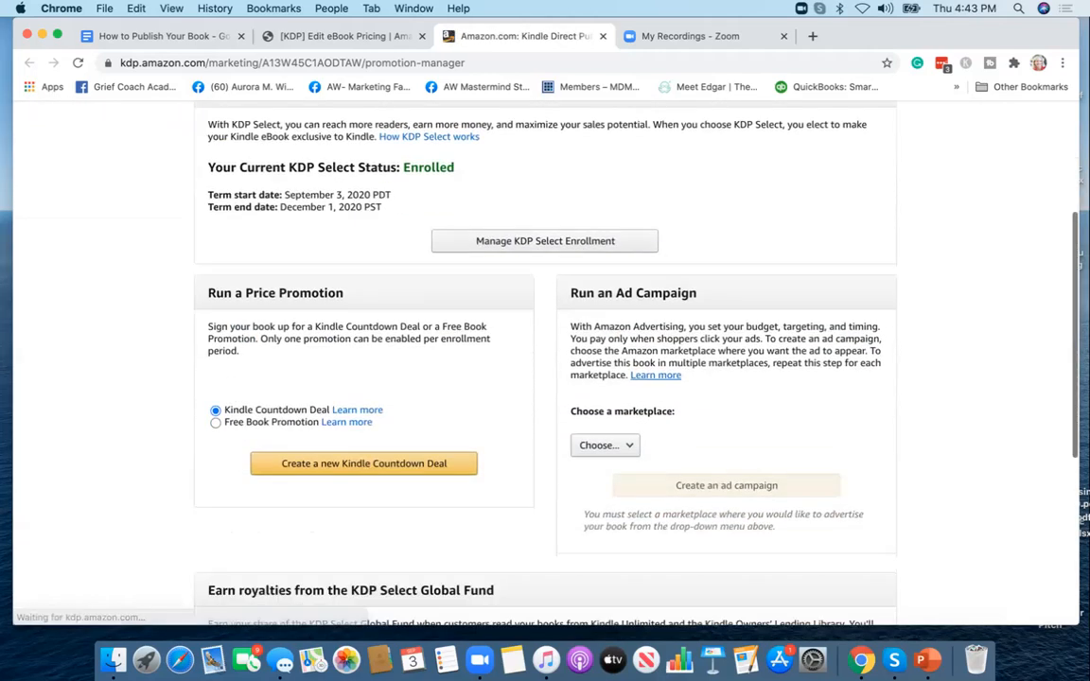
{"action": "scroll", "coordinate": [545, 363], "scroll_direction": "down", "scroll_amount": 4}
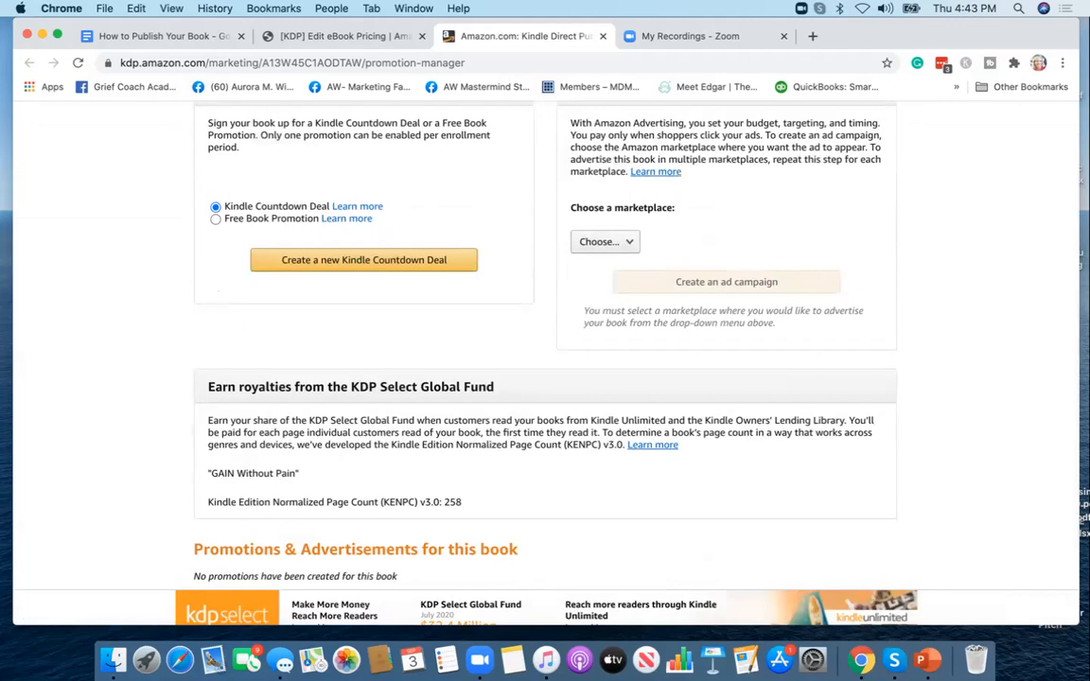
{"action": "scroll", "coordinate": [545, 364], "scroll_direction": "down", "scroll_amount": 3}
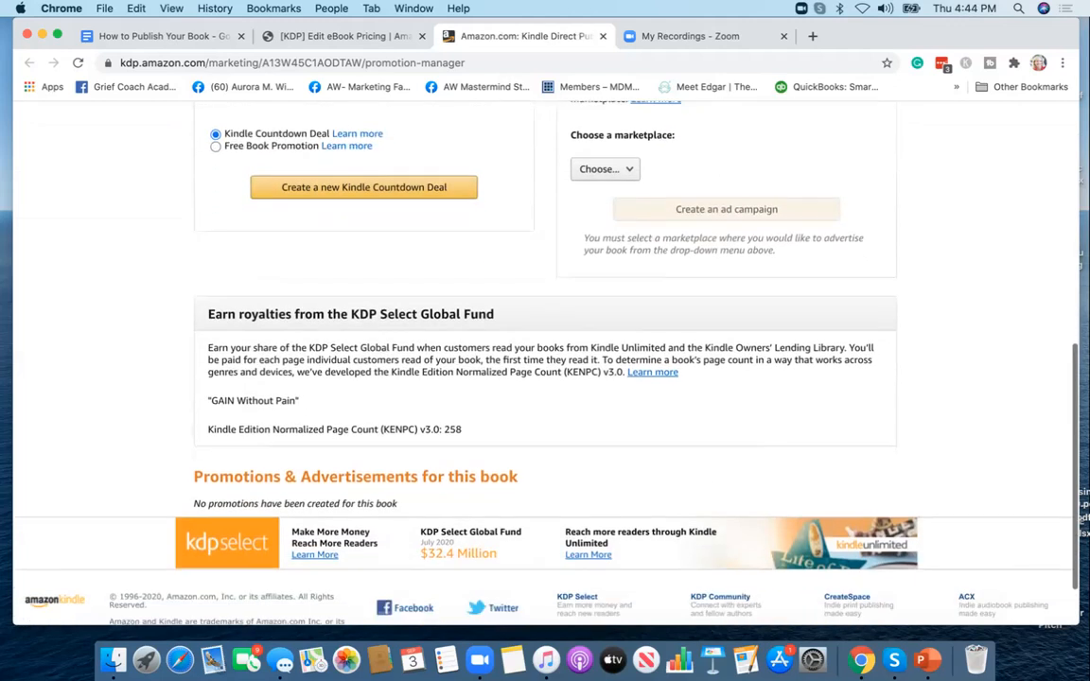
{"action": "scroll", "coordinate": [545, 363], "scroll_direction": "up", "scroll_amount": 10}
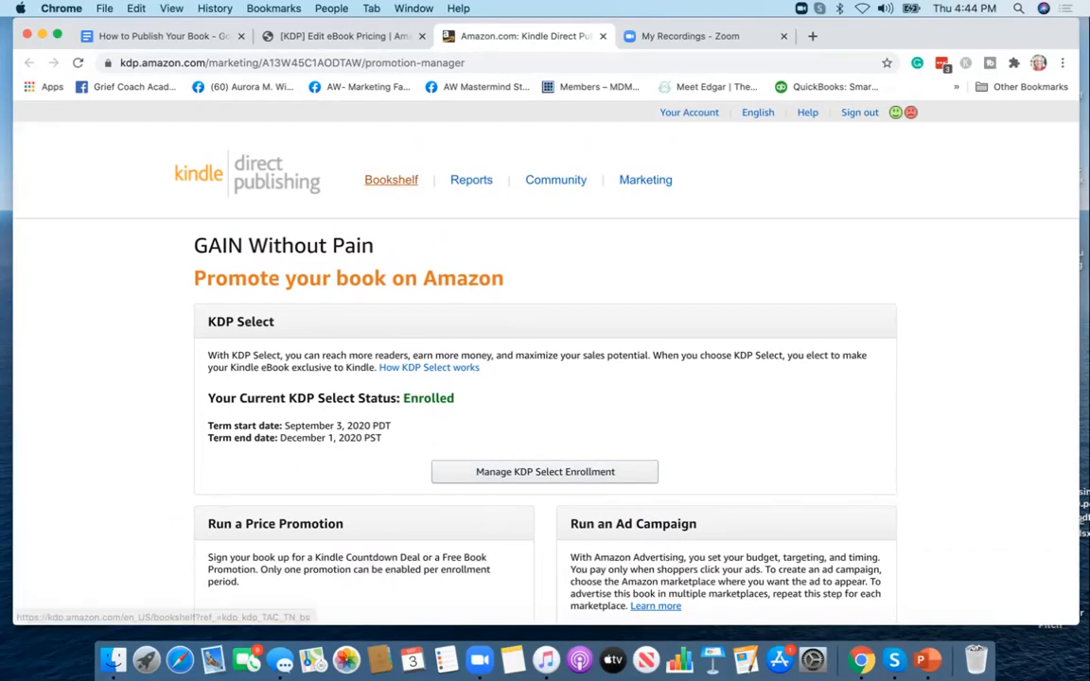
{"action": "left_click", "coordinate": [391, 180]}
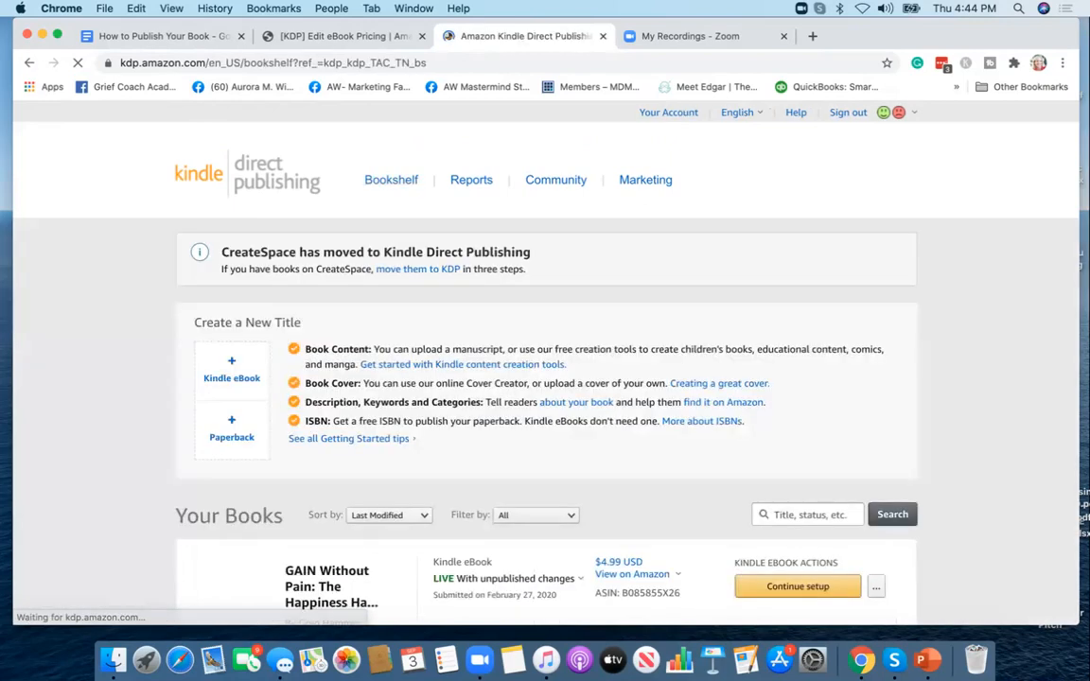
{"action": "scroll", "coordinate": [545, 379], "scroll_direction": "down", "scroll_amount": 1}
{"action": "scroll", "coordinate": [516, 369], "scroll_direction": "down", "scroll_amount": 4}
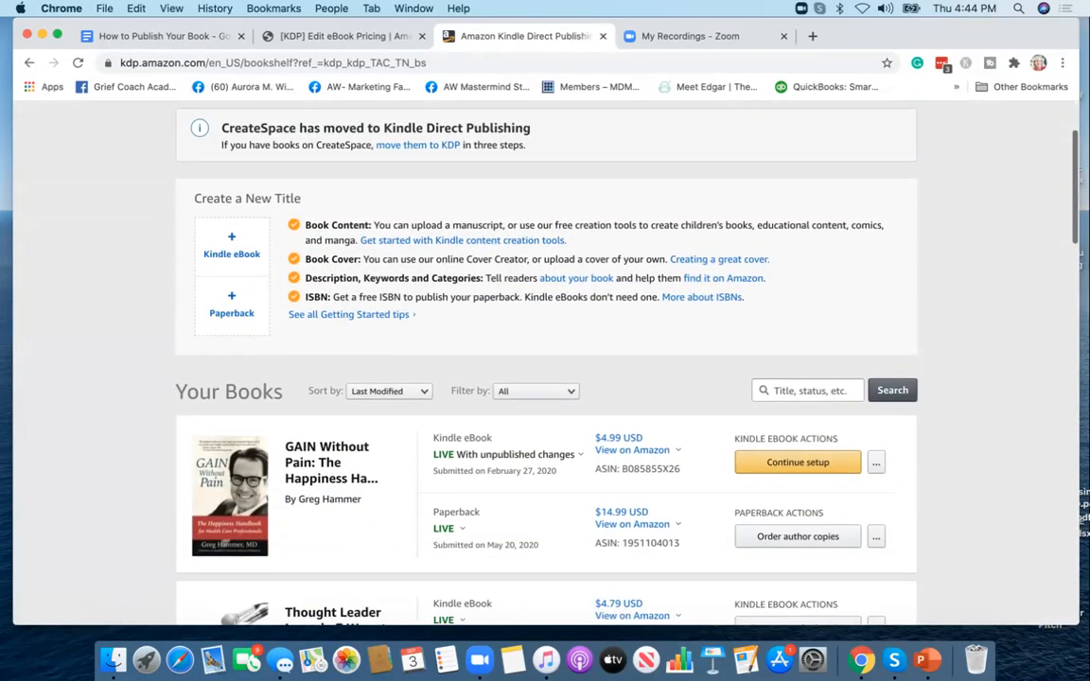
{"action": "left_click", "coordinate": [516, 365]}
{"action": "left_click", "coordinate": [654, 393]}
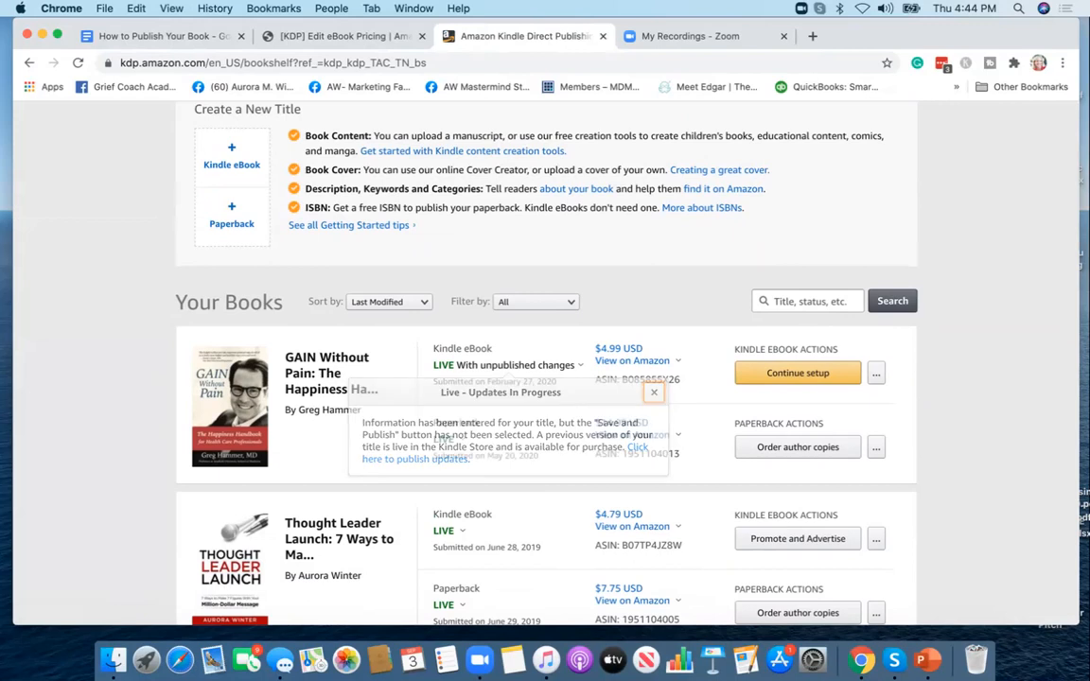
{"action": "left_click", "coordinate": [516, 365]}
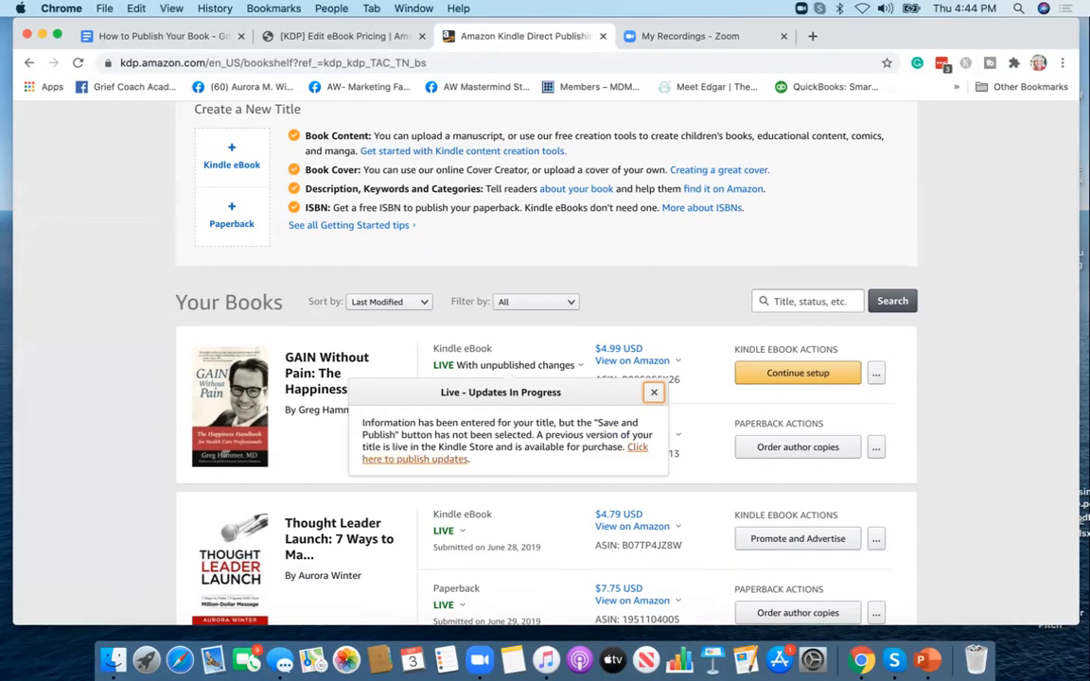
Go to the title's unpublished updates, publish the Kindle eBook and dismiss the submission confirmation
{"action": "left_click", "coordinate": [417, 459]}
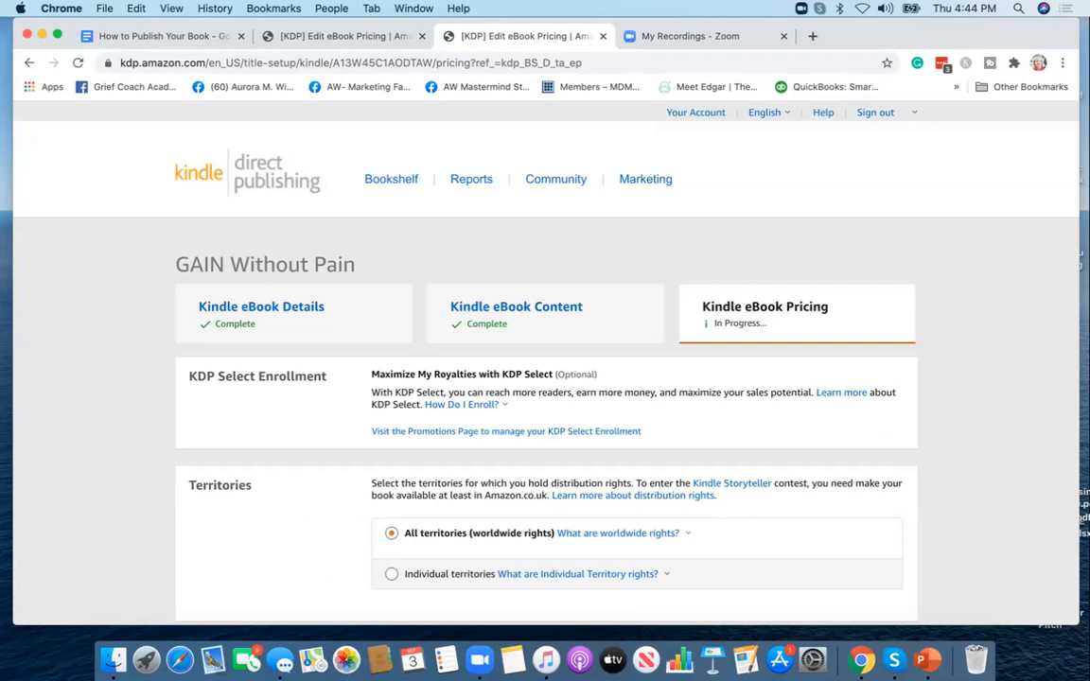
{"action": "scroll", "coordinate": [545, 378], "scroll_direction": "down", "scroll_amount": 5}
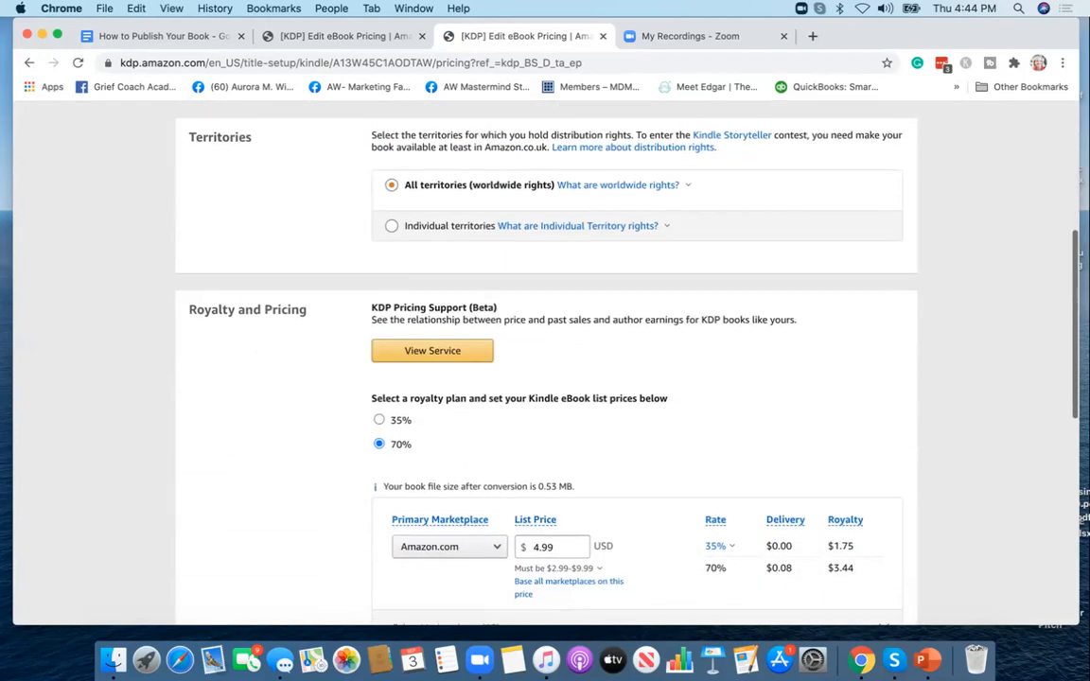
{"action": "scroll", "coordinate": [545, 378], "scroll_direction": "down", "scroll_amount": 2}
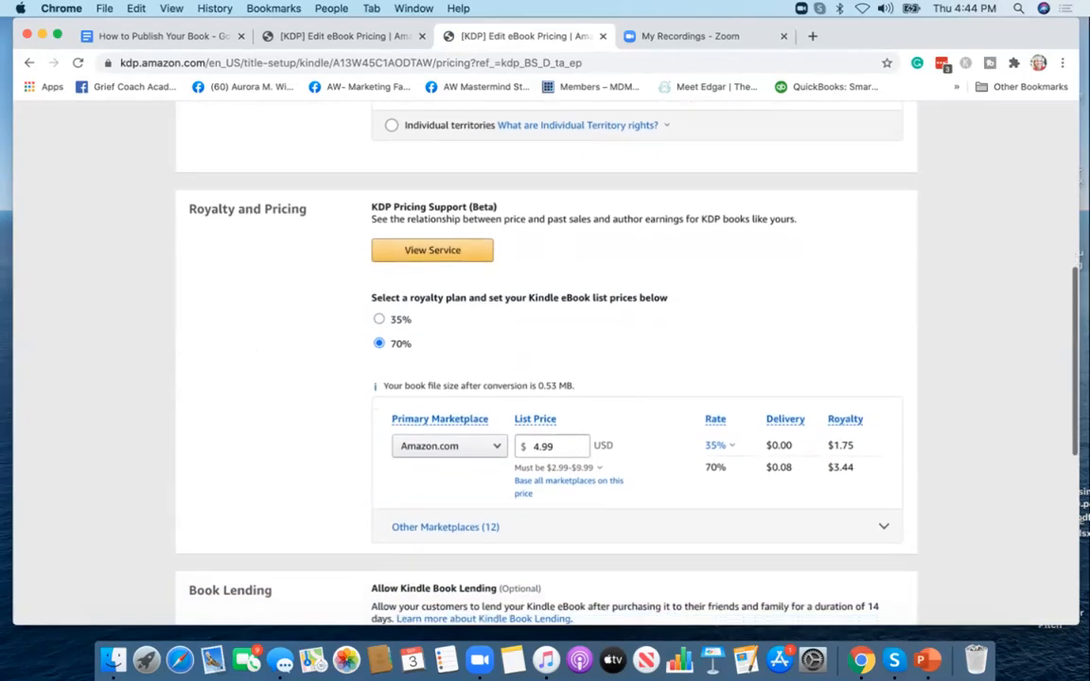
{"action": "scroll", "coordinate": [545, 378], "scroll_direction": "down", "scroll_amount": 6}
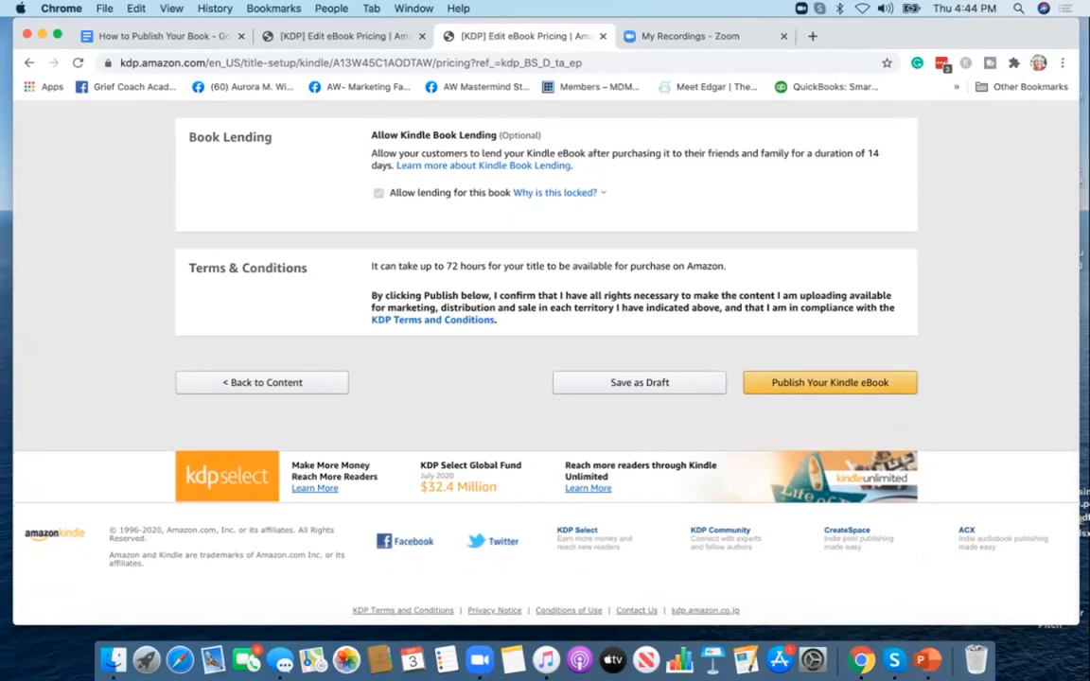
{"action": "left_click", "coordinate": [830, 383]}
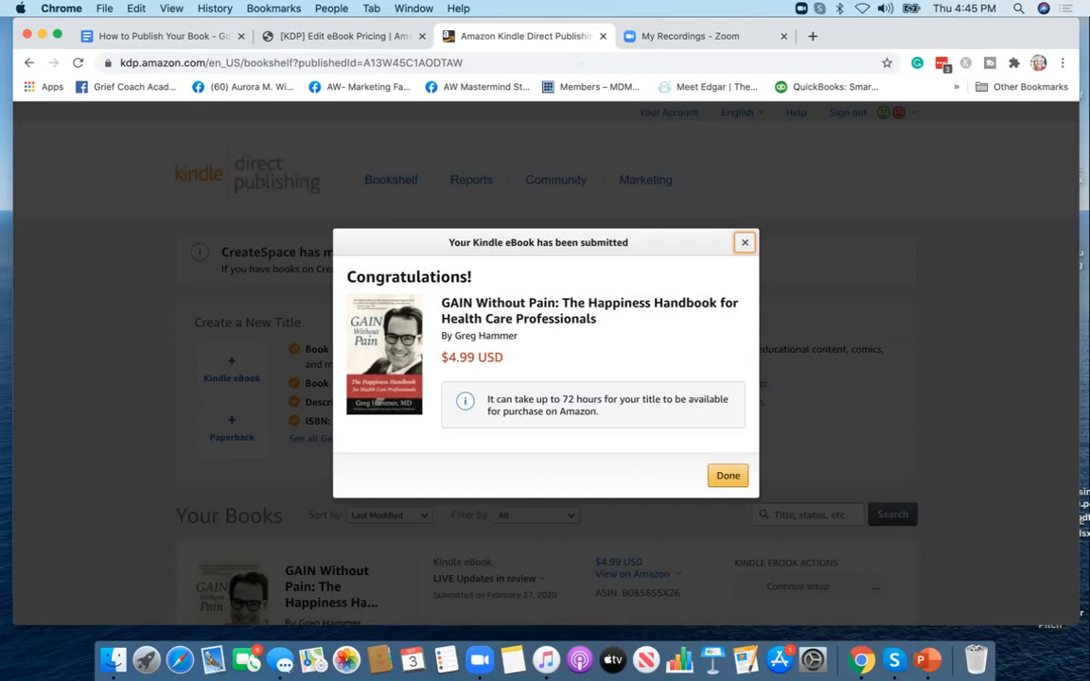
{"action": "key", "text": "Escape"}
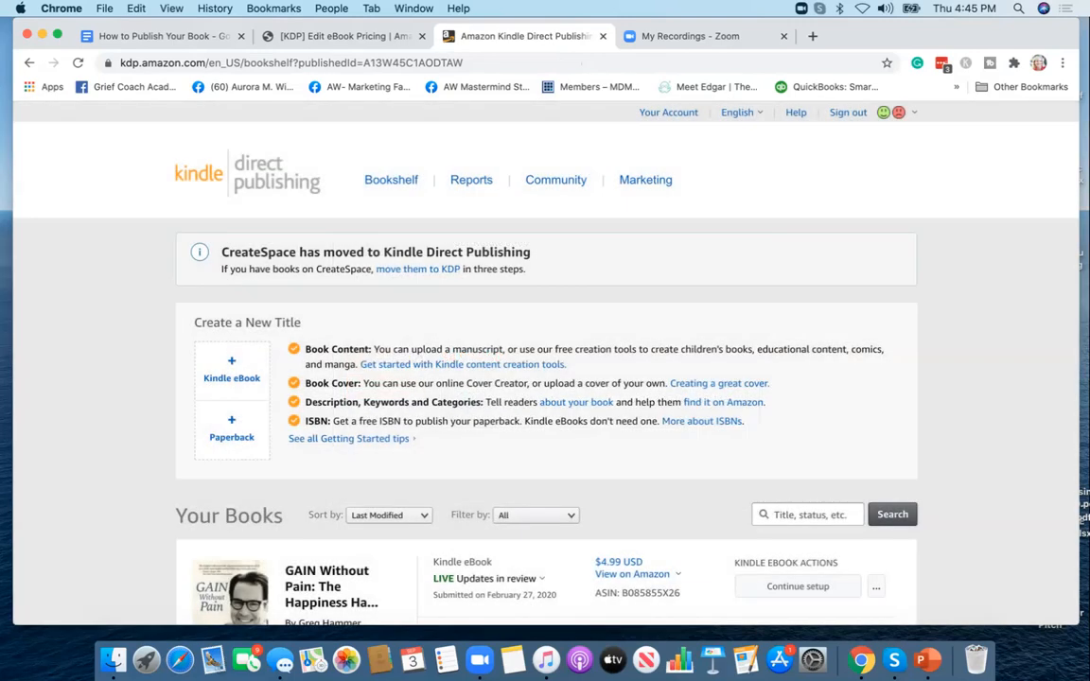
{"action": "scroll", "coordinate": [545, 379], "scroll_direction": "down", "scroll_amount": 4}
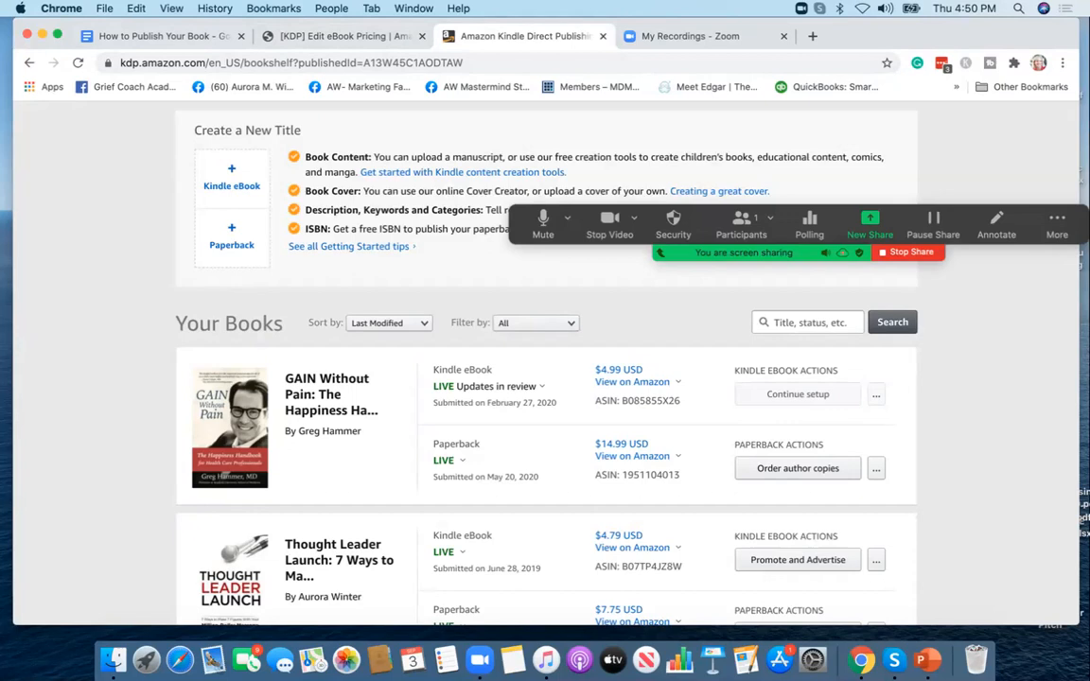
{"action": "left_click", "coordinate": [1057, 225]}
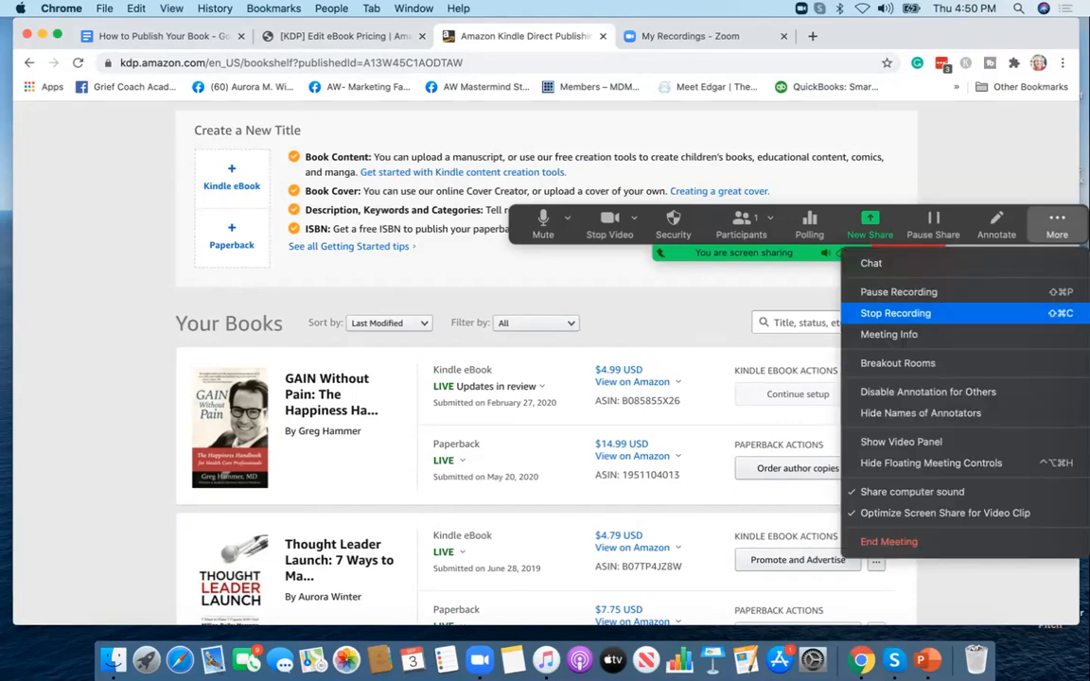